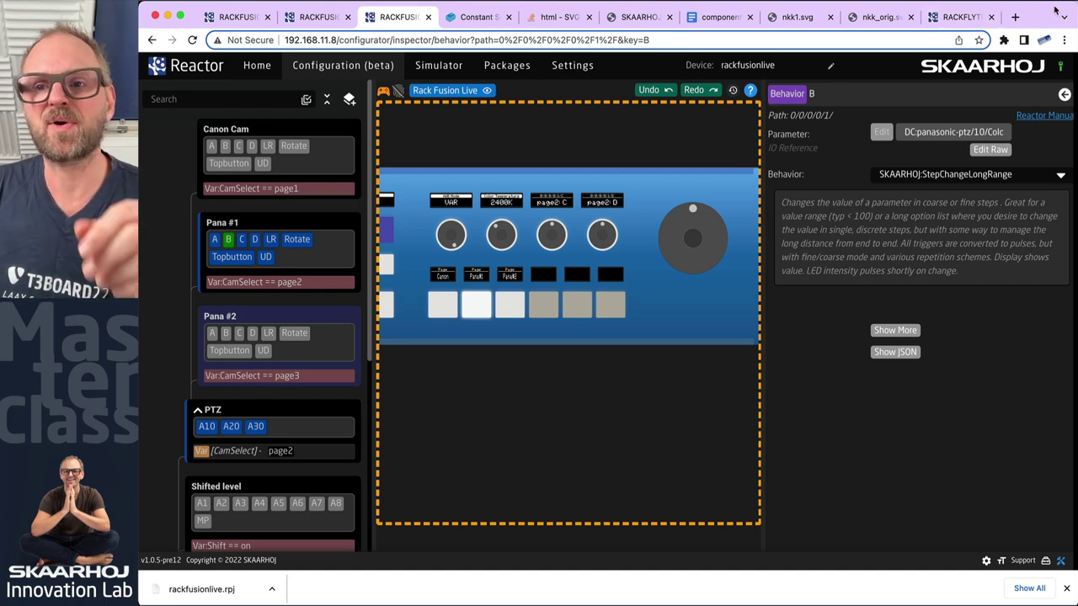
Place the configurator window beside the first Panasonic camera's live view and pan that camera with the simulated panel's joystick
key(ctrl+alt+Left)
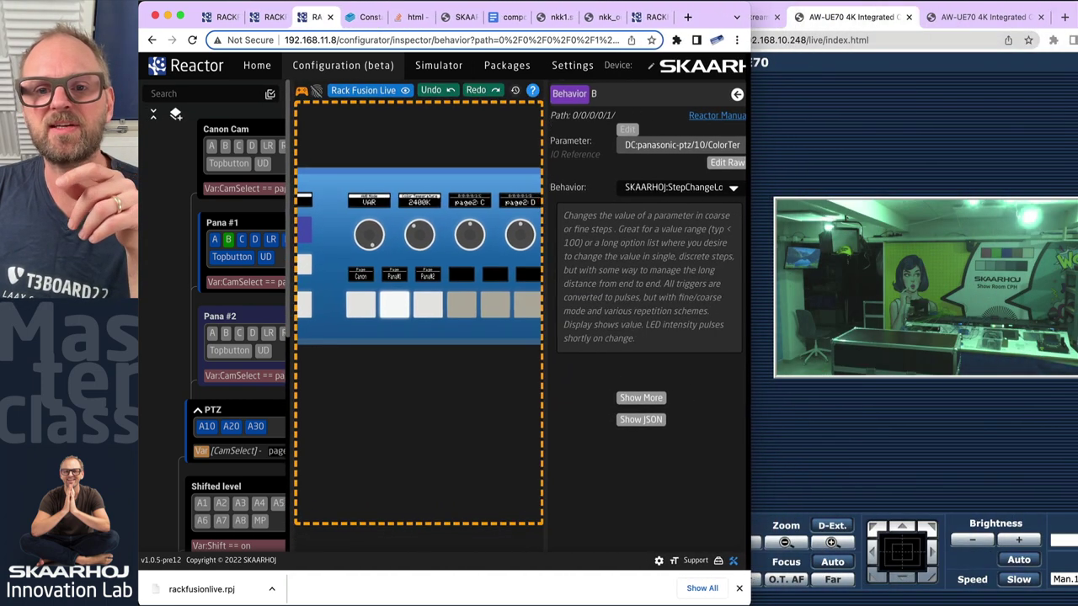
click(893, 122)
key(ctrl+alt+Right)
click(495, 376)
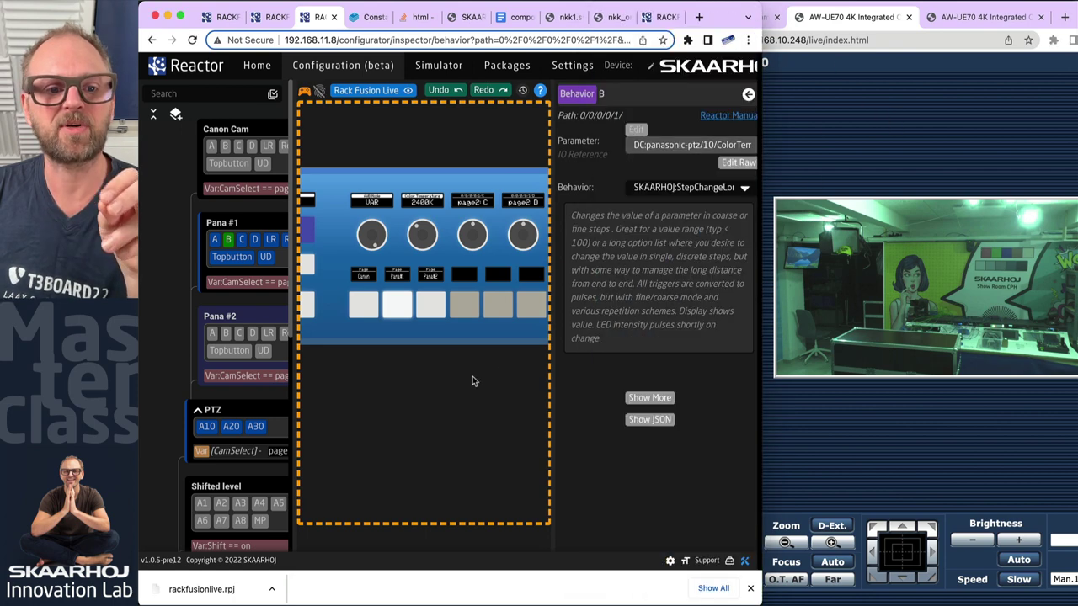
scroll(496, 361, right, 5)
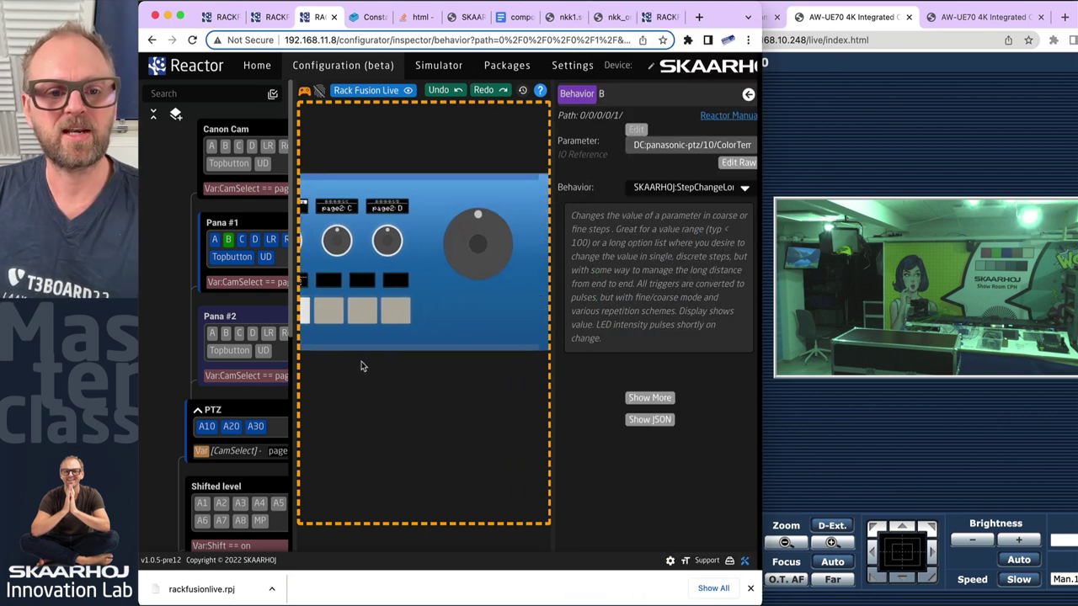
drag(443, 249, 481, 241)
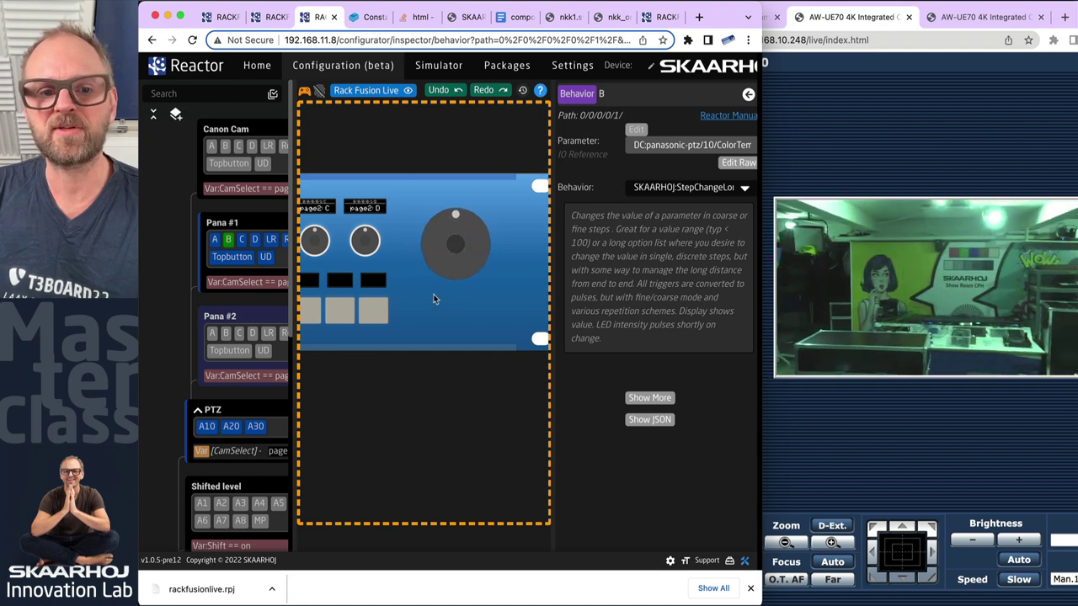
Raise the Pana #1 camera's color temperature to 7200K with the second encoder on the simulated panel
scroll(434, 299, left, 5)
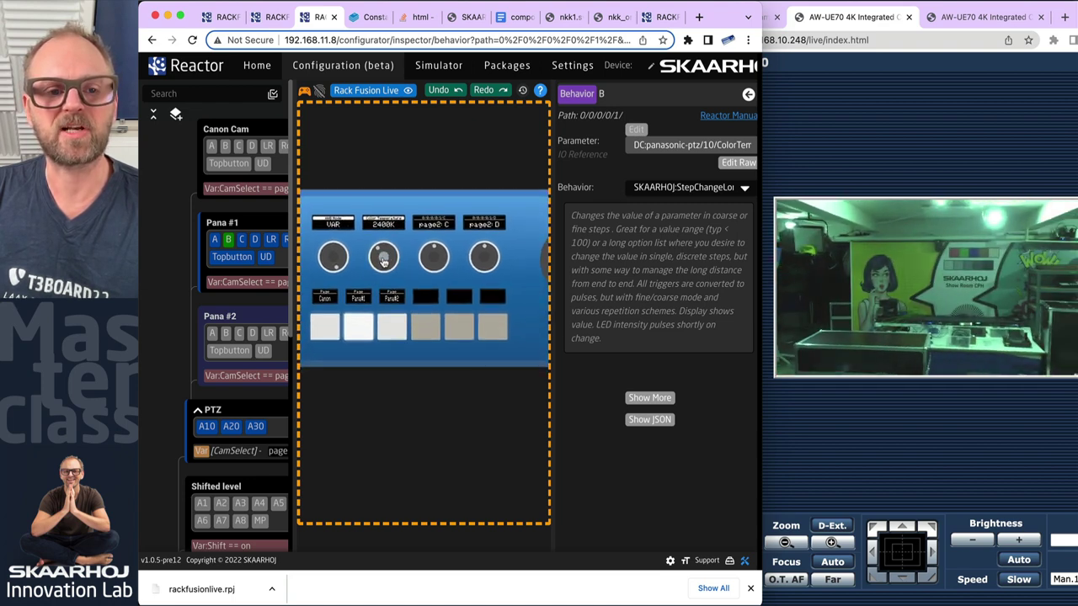
drag(383, 261, 405, 250)
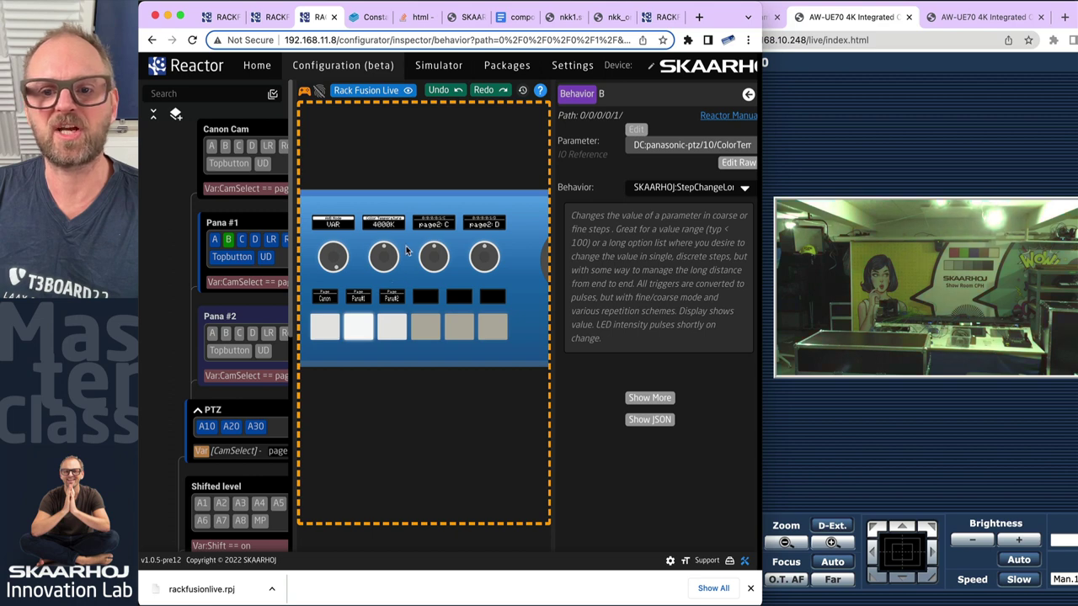
drag(329, 275, 390, 309)
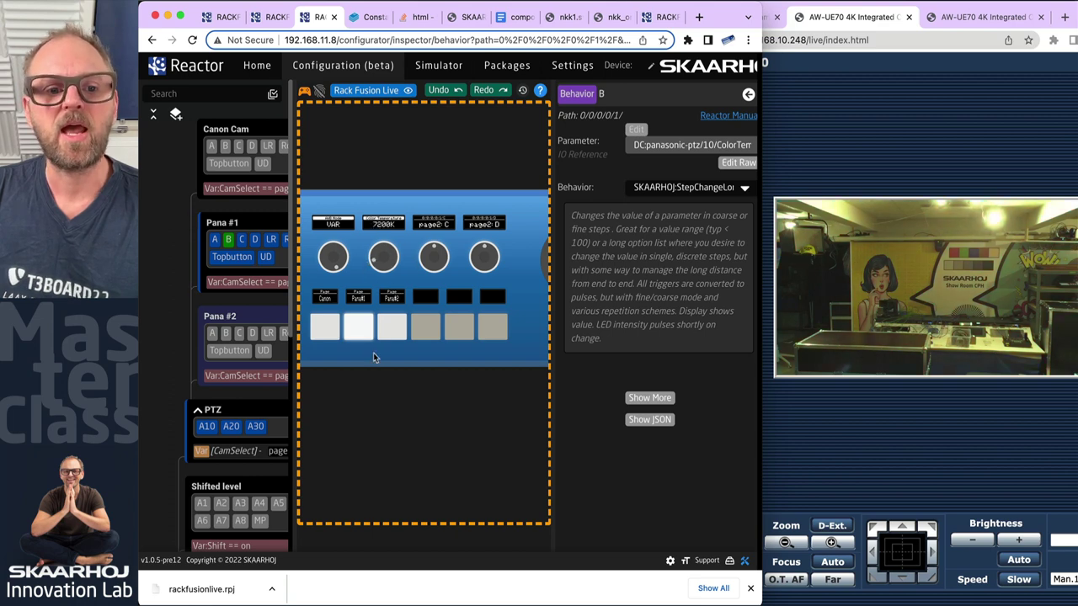
Switch the simulated panel to the Canon page, show the CR-N500 live view and pan that camera with the joystick
click(327, 330)
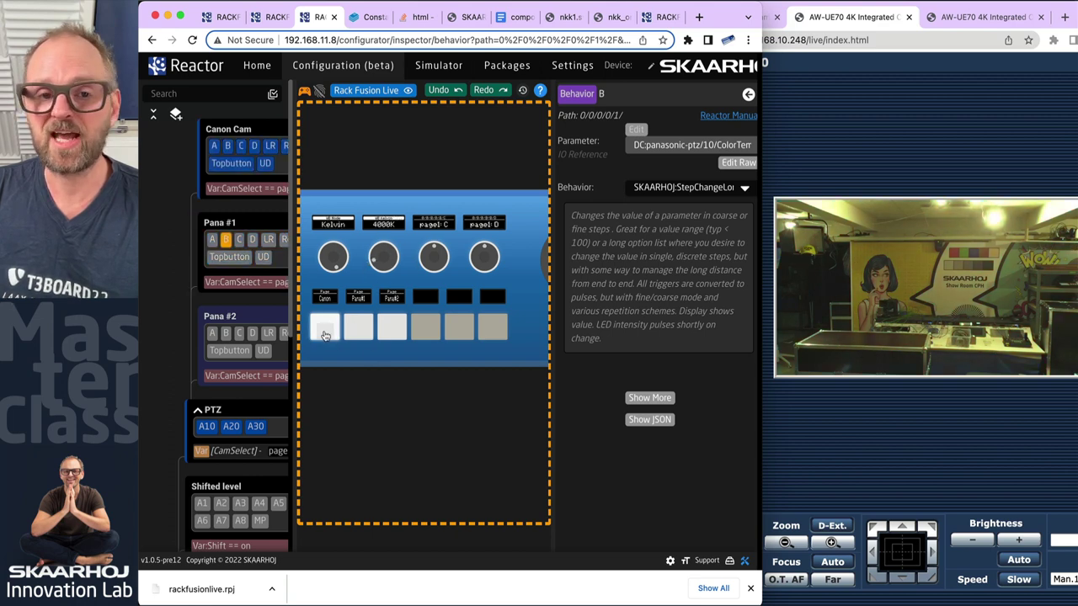
scroll(379, 269, right, 5)
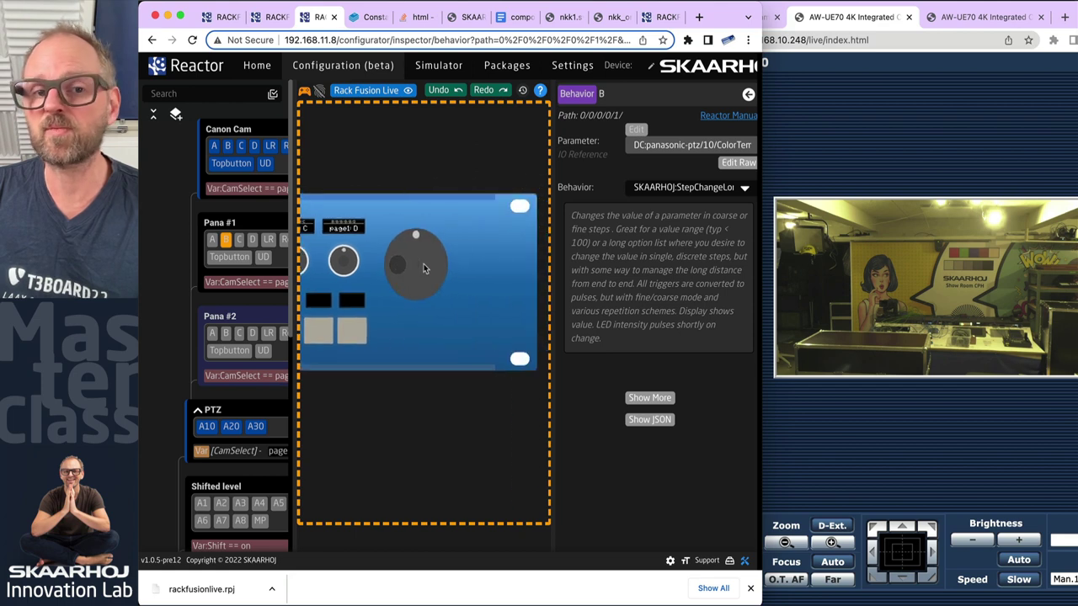
click(817, 135)
click(724, 17)
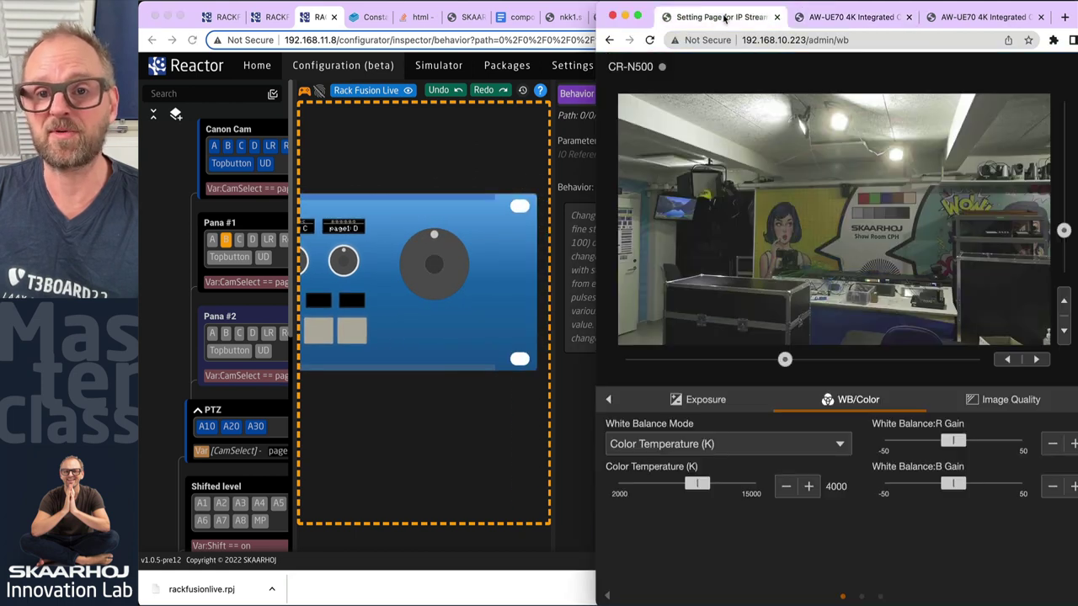
click(428, 266)
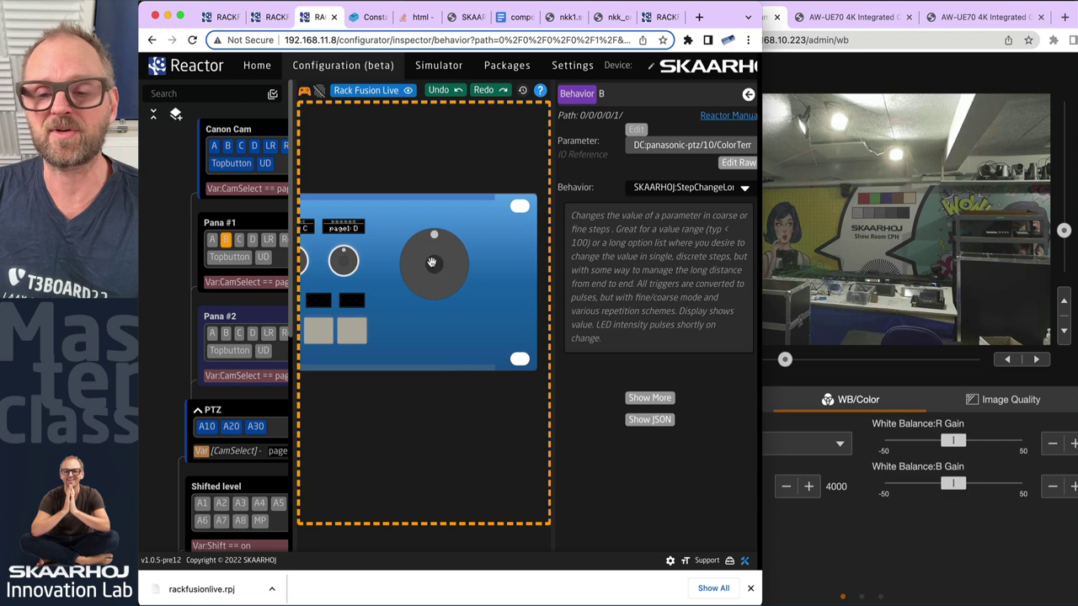
drag(431, 263, 404, 266)
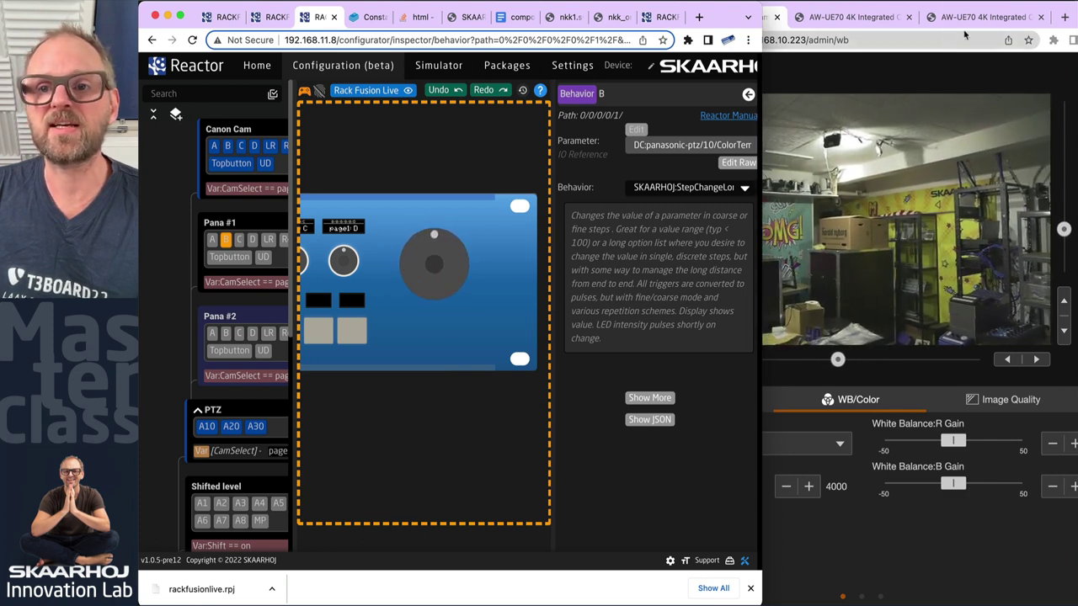
Show the live view of the AW-UE70 at 192.168.10.249 and switch the simulated panel to the Pana #2 page
click(980, 17)
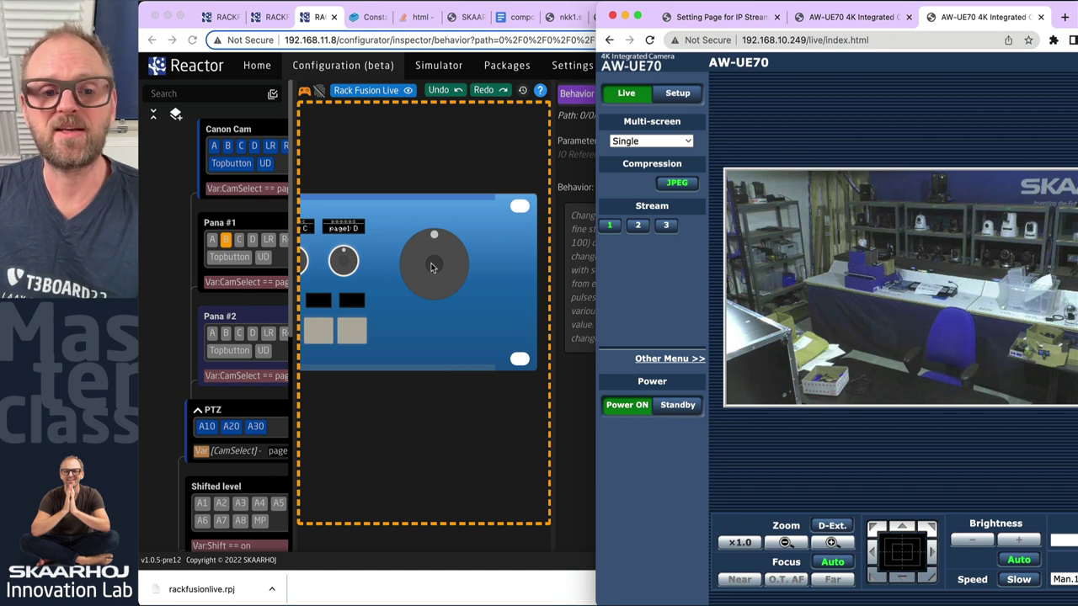
click(413, 335)
drag(406, 337, 493, 333)
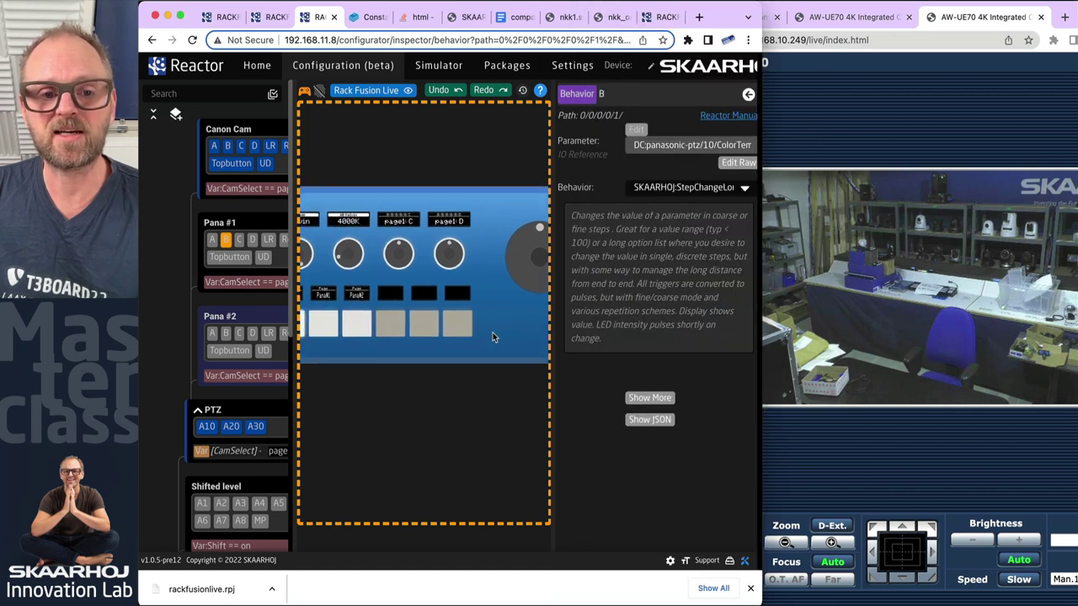
click(356, 328)
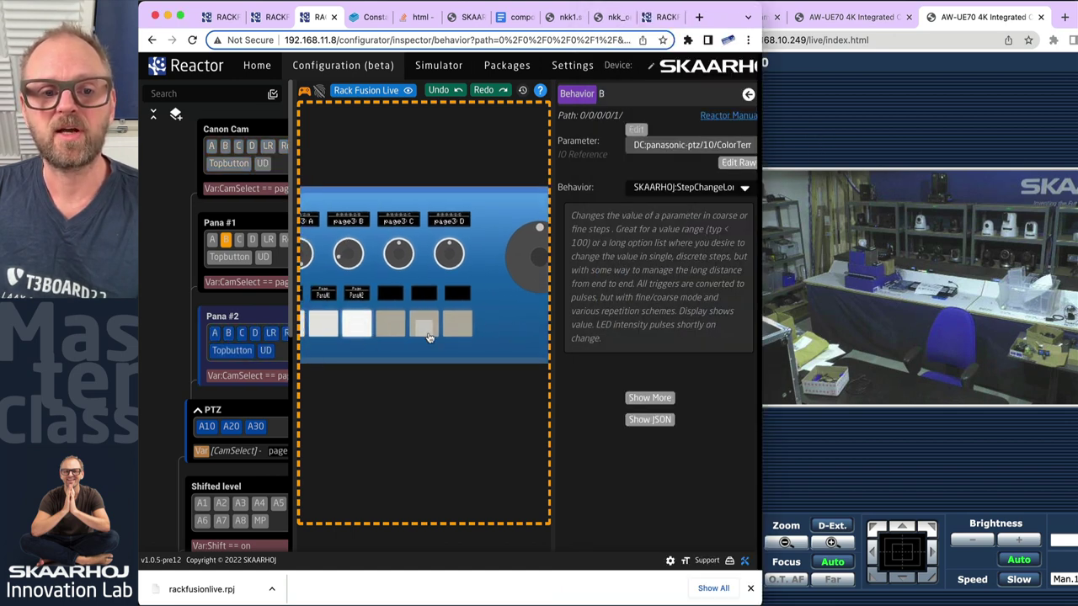
scroll(428, 324, right, 3)
scroll(448, 259, left, 1)
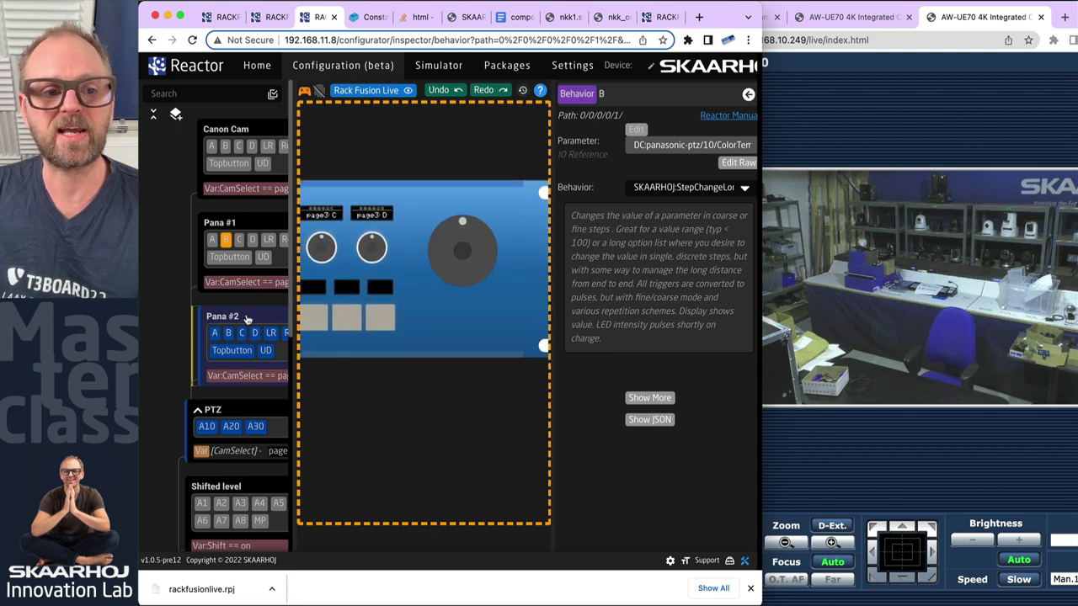
Leave simulation mode and assign the Pan Speed parameter of the AW-UE70 with device ID 20 to Pana #2's LR behavior
double_click(756, 6)
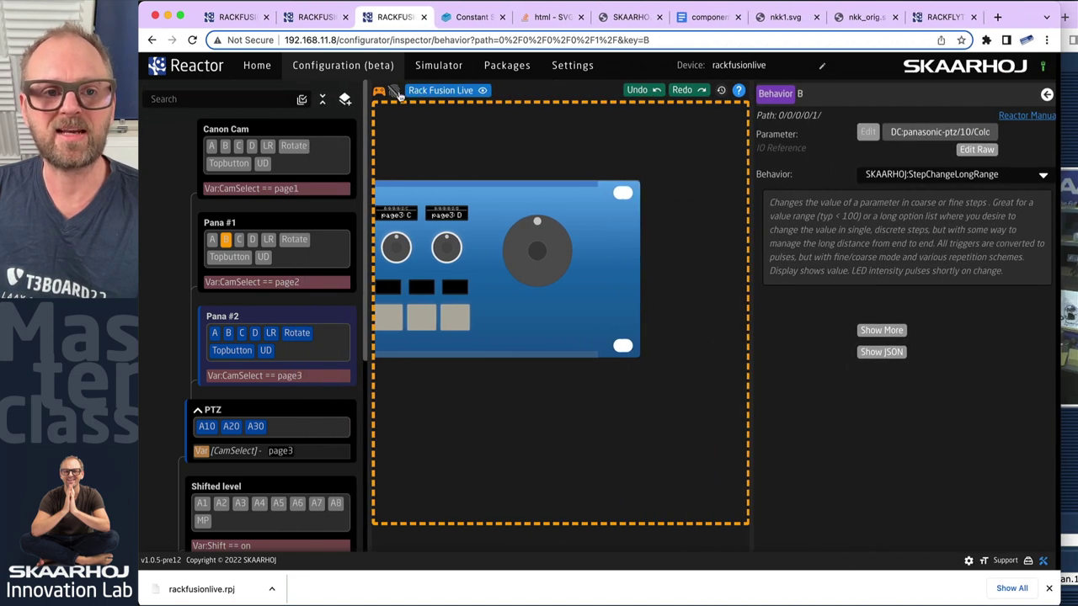
click(396, 93)
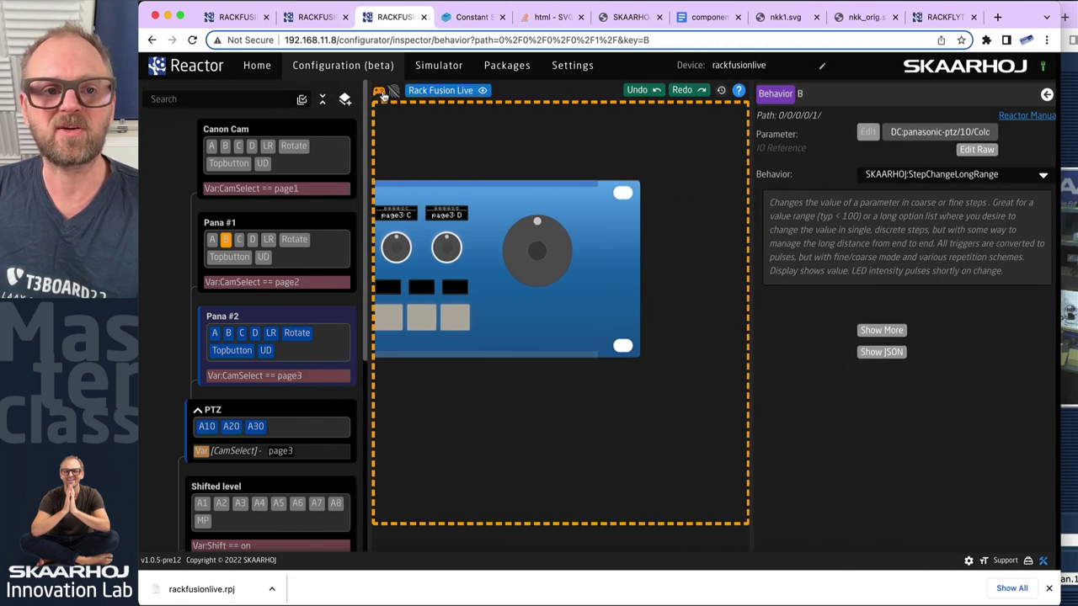
click(272, 335)
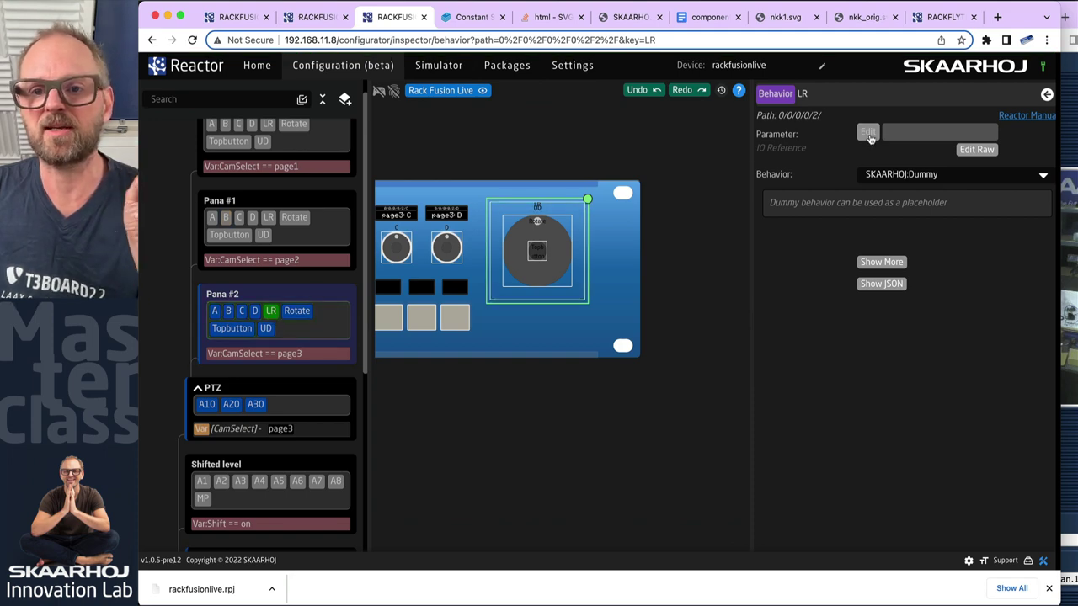
click(868, 133)
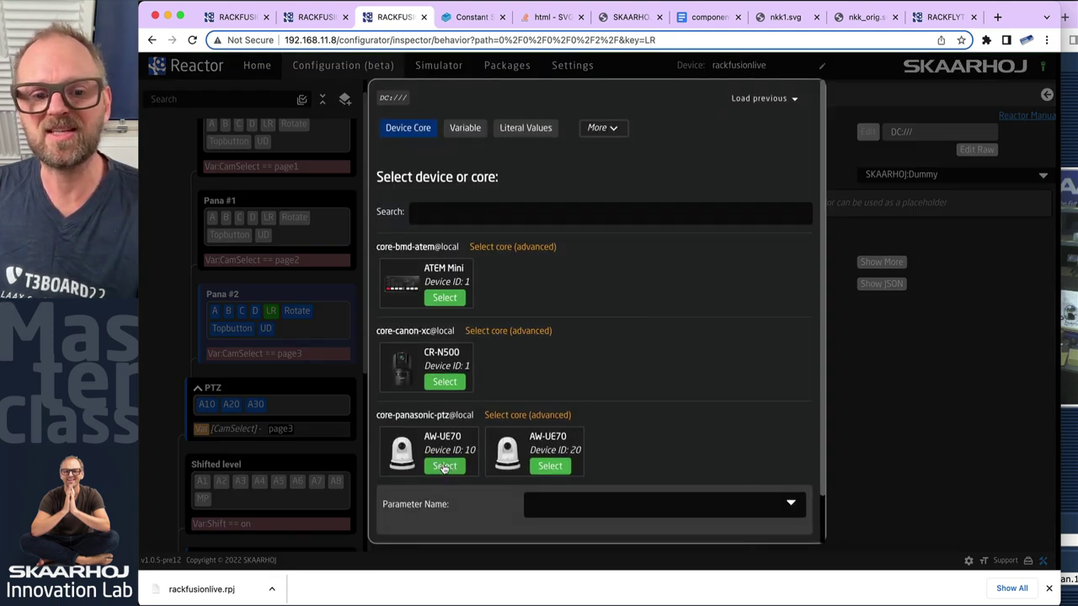
click(550, 466)
text(pan)
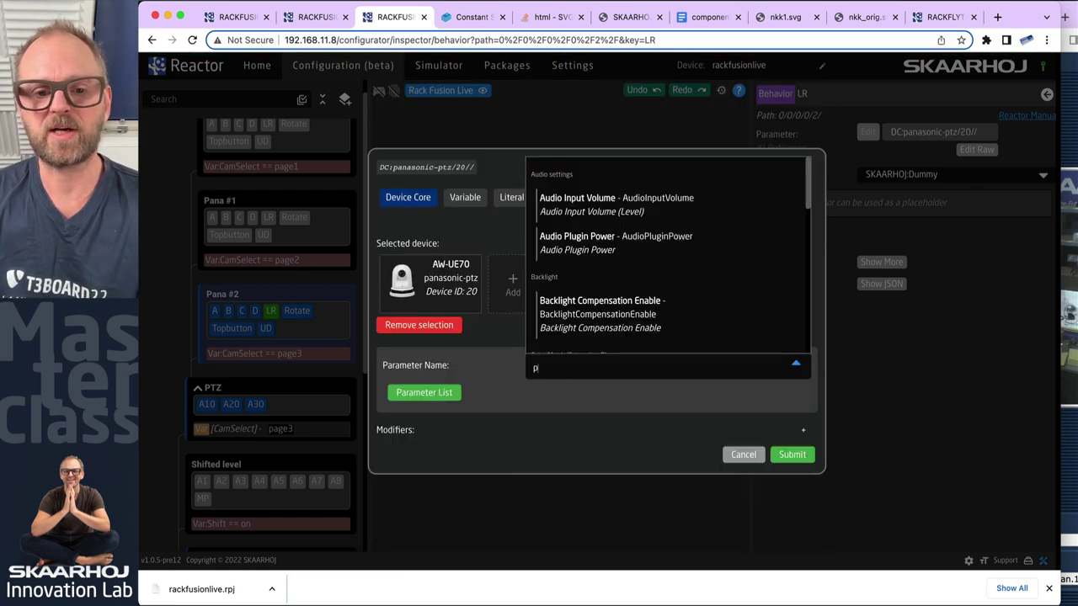
click(565, 425)
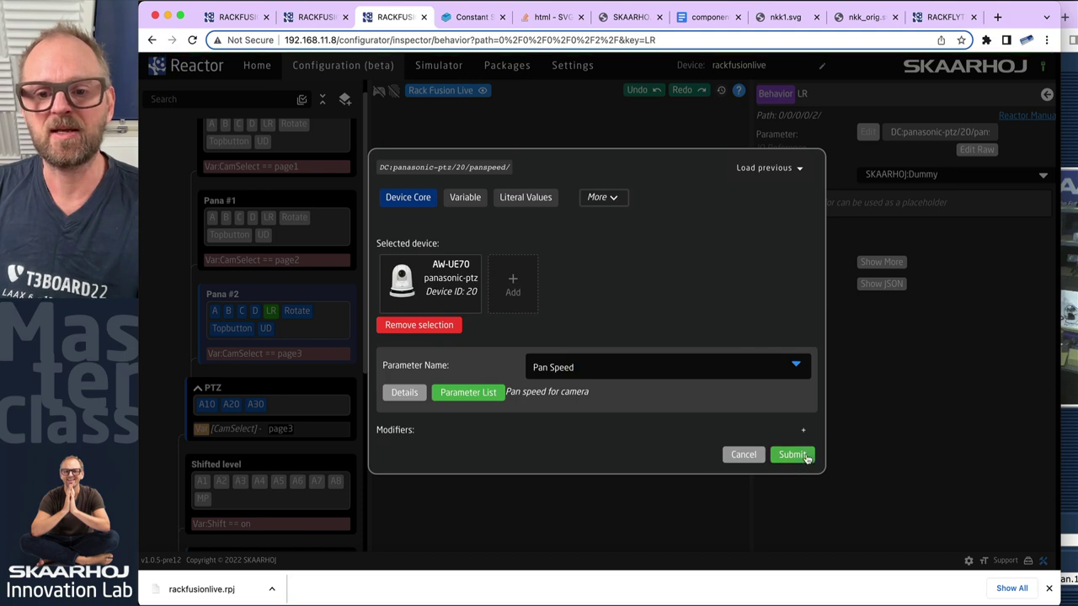
click(795, 455)
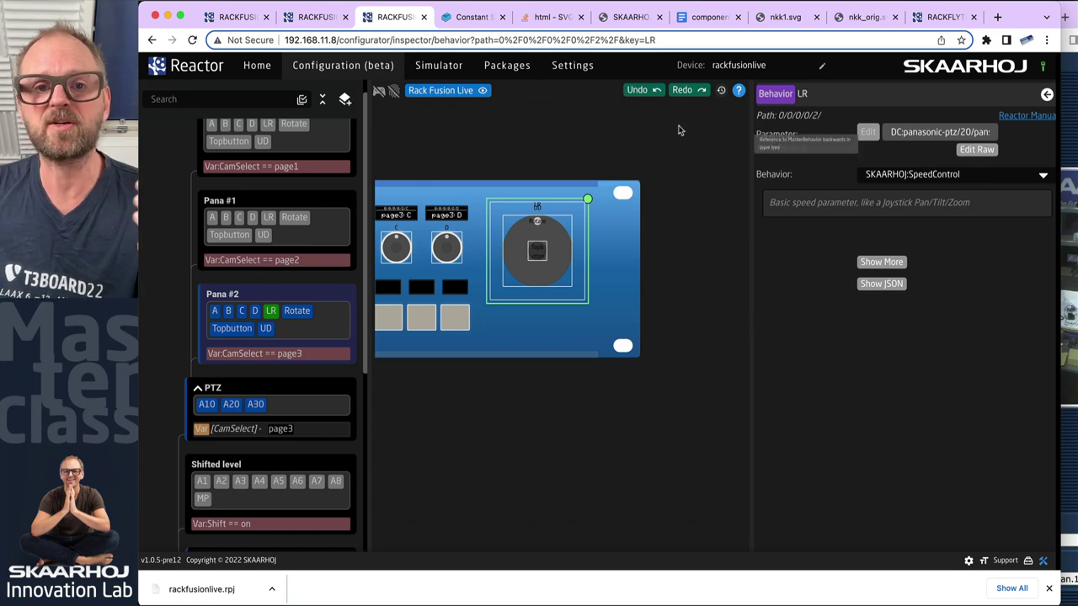
Reveal the second Panasonic camera's live view, re-enable simulation and pan the camera with the panel's joystick
drag(1042, 10, 704, 10)
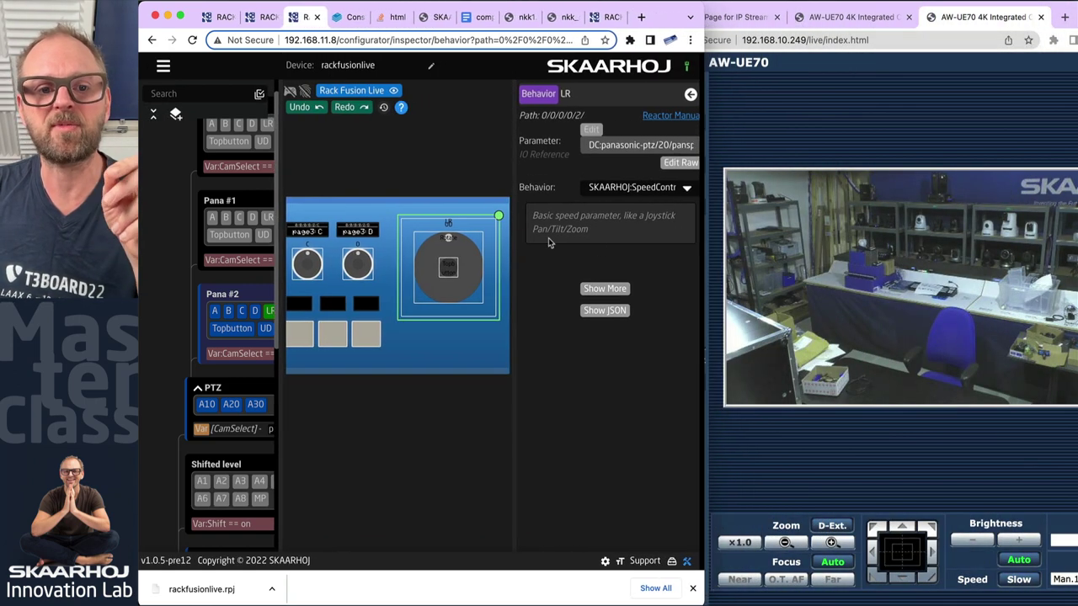
click(290, 90)
drag(451, 268, 446, 304)
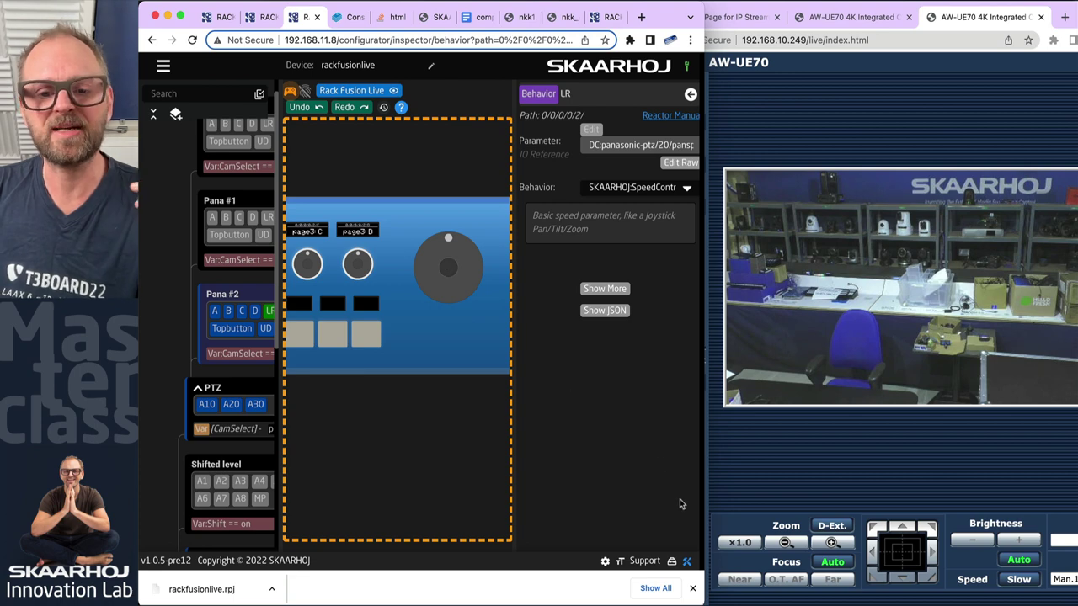
Examine the enlarged panel's displays and the layer tree while alternating between the Pana #1 and Pana #2 pages
double_click(699, 600)
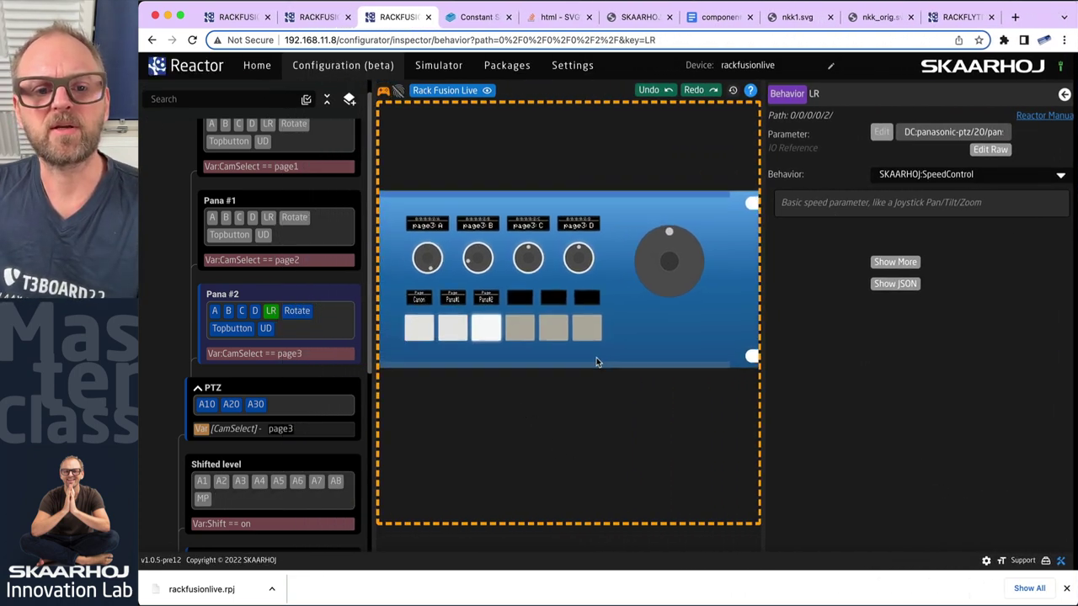
scroll(455, 269, up, 5)
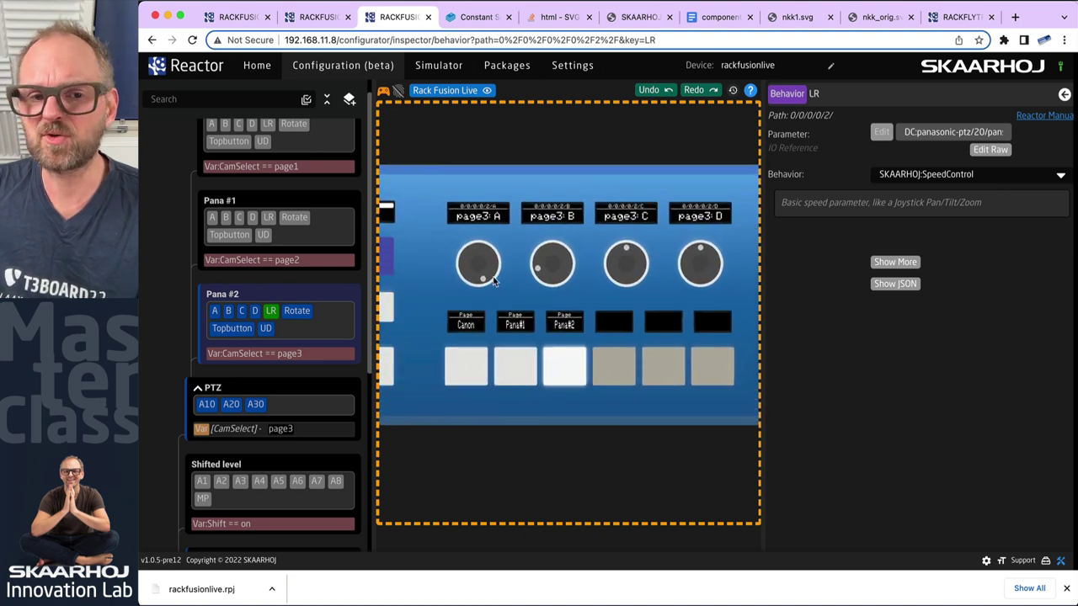
scroll(579, 296, up, 5)
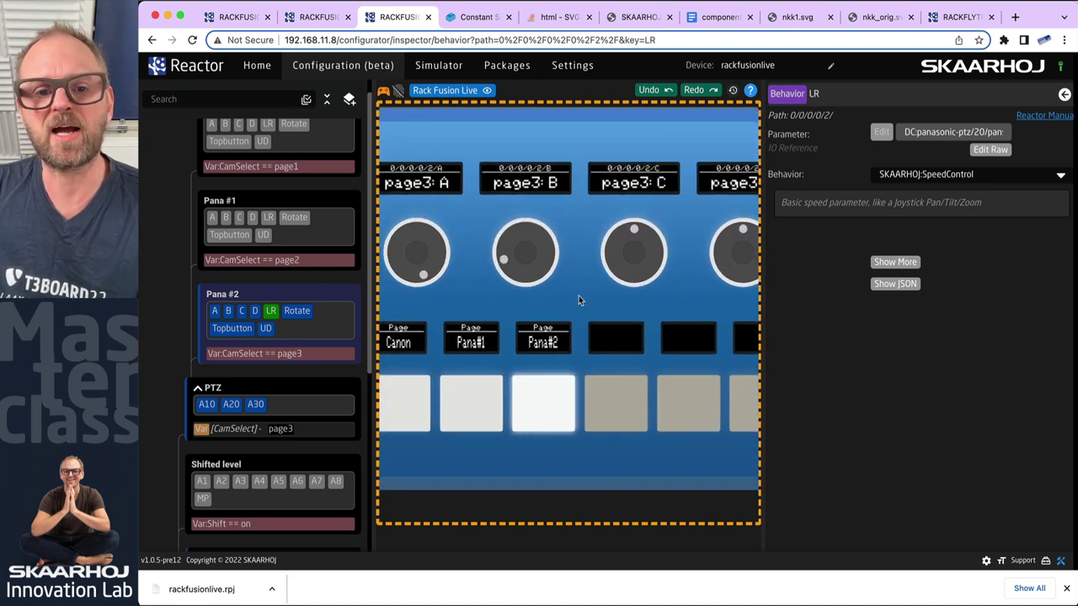
scroll(578, 295, down, 5)
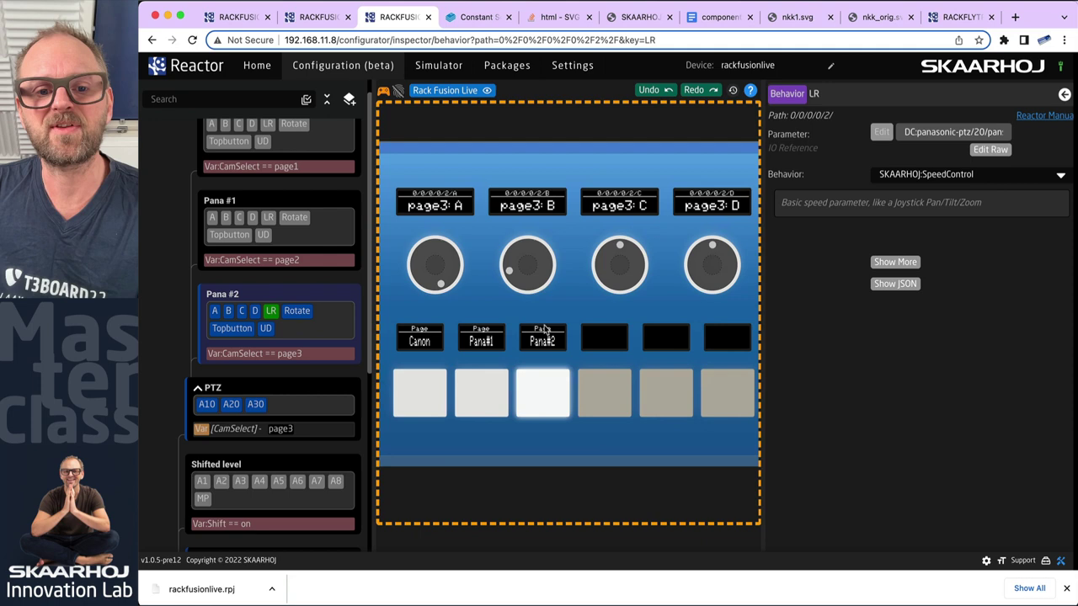
click(479, 407)
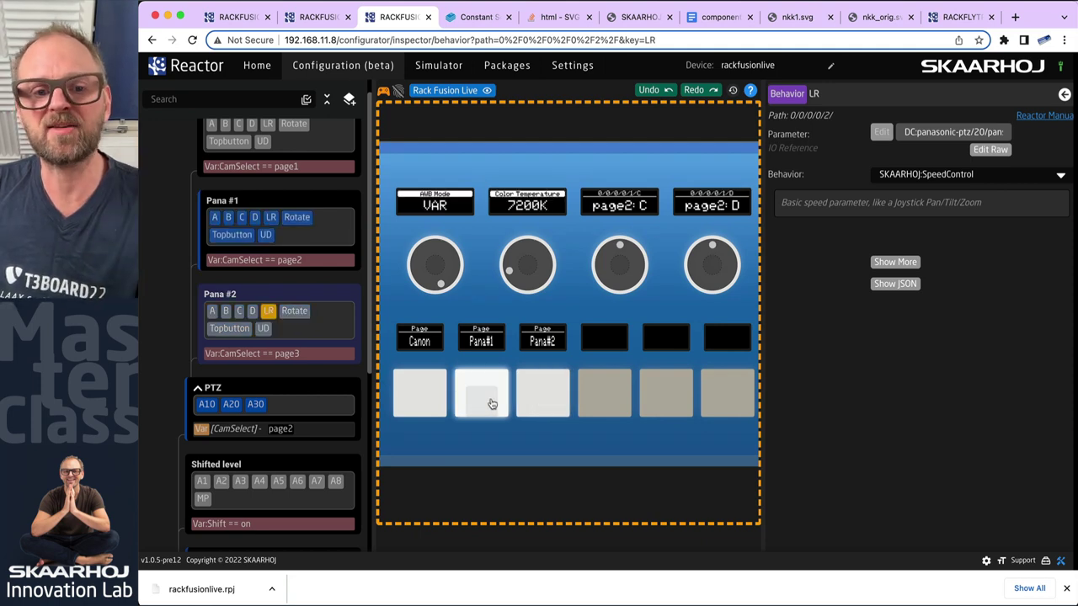
click(543, 401)
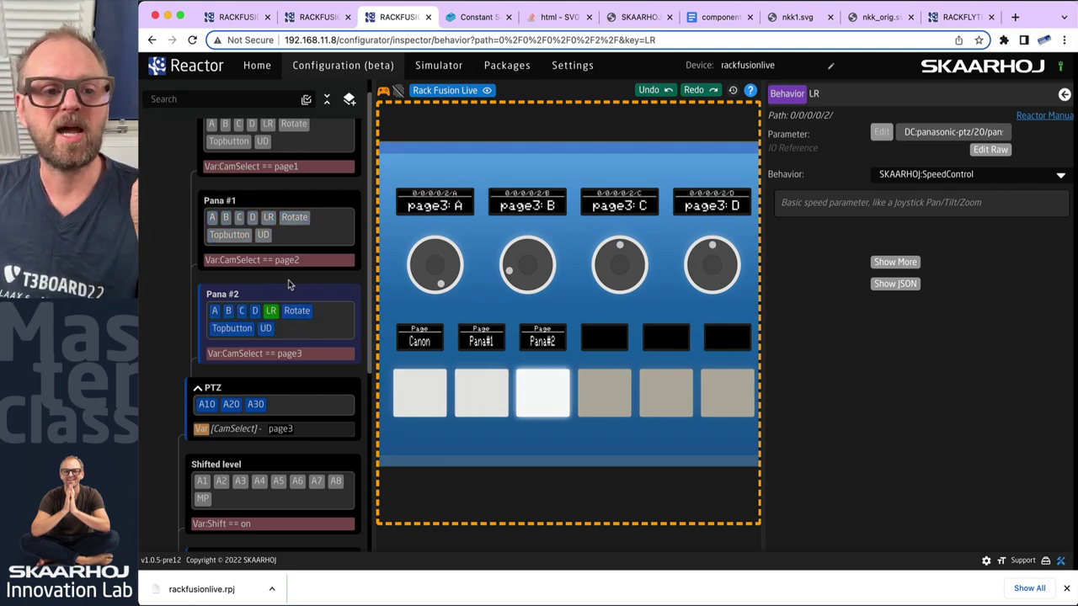
scroll(225, 202, up, 1)
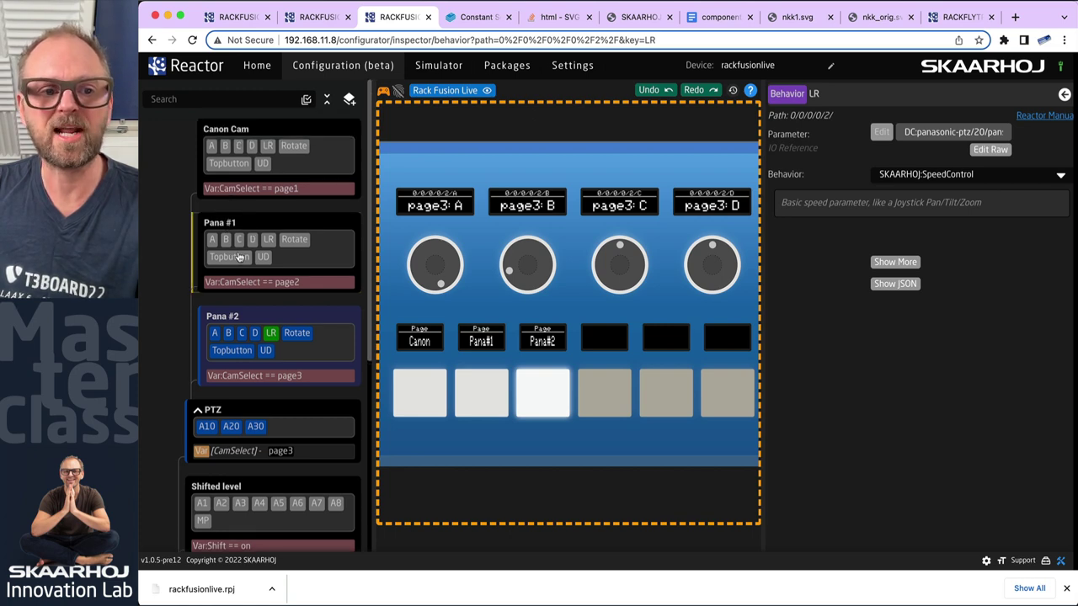
click(488, 395)
click(541, 394)
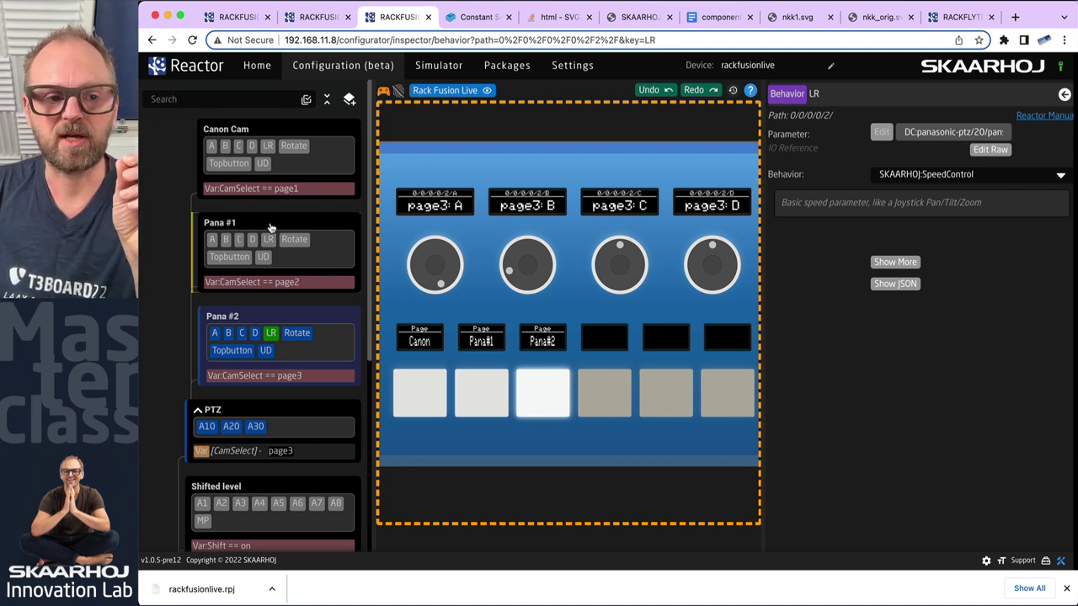
Delete the Pana #2 layer from the configuration's layer tree
right_click(262, 318)
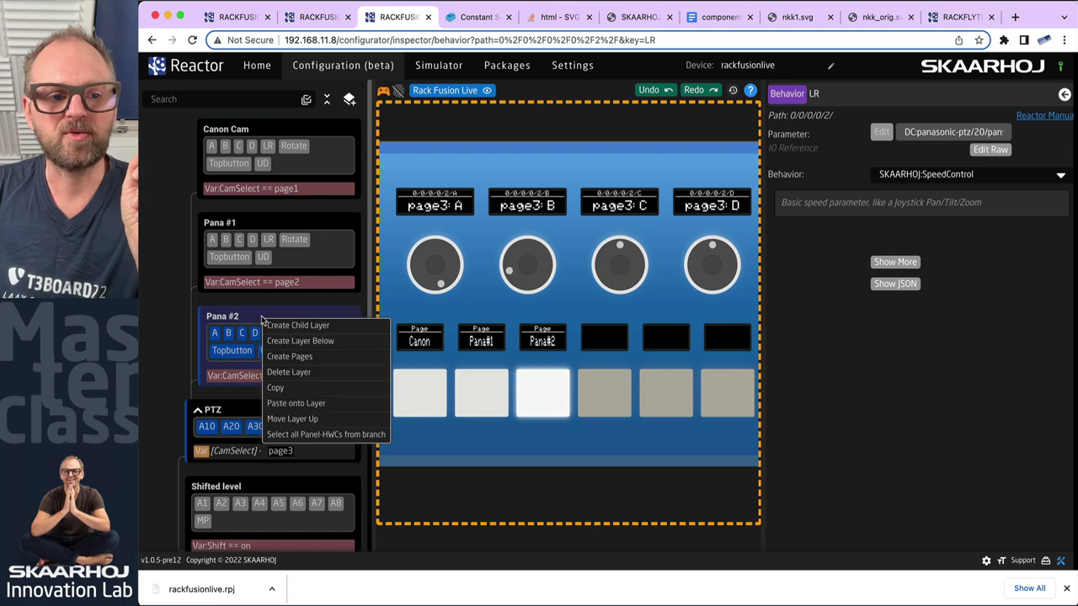
click(294, 372)
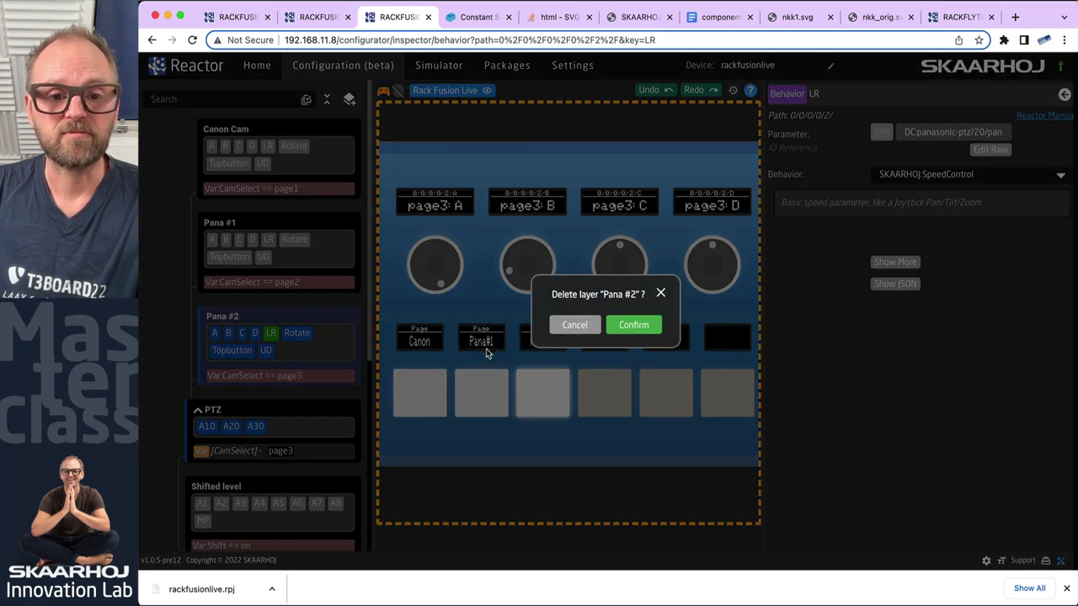
click(646, 327)
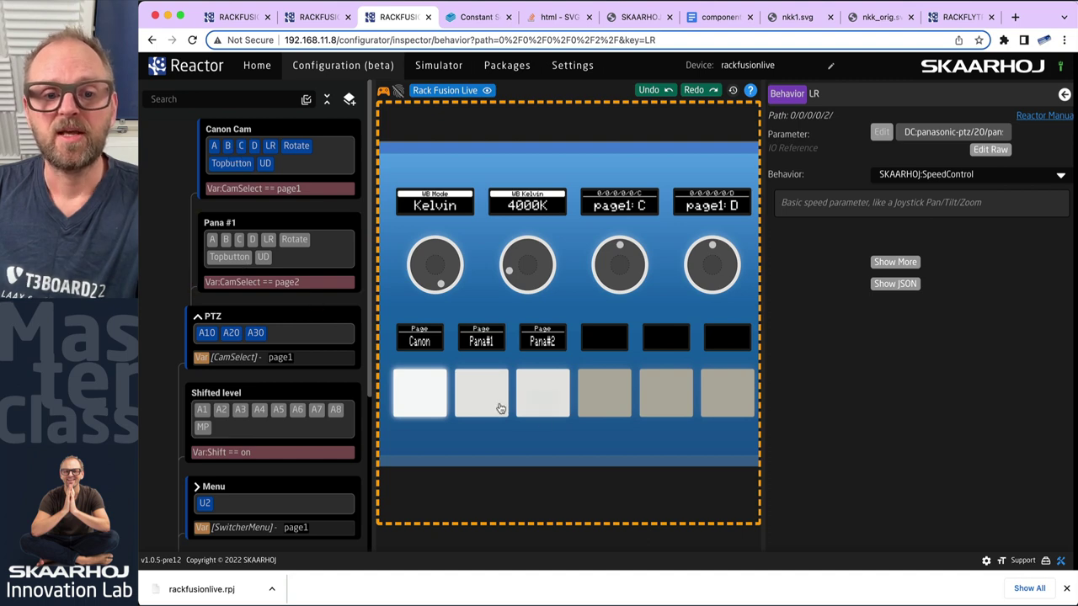
Inspect the A20 key's behavior, re-enable simulation and switch the simulated panel to Pana #1 and back to Canon
click(384, 90)
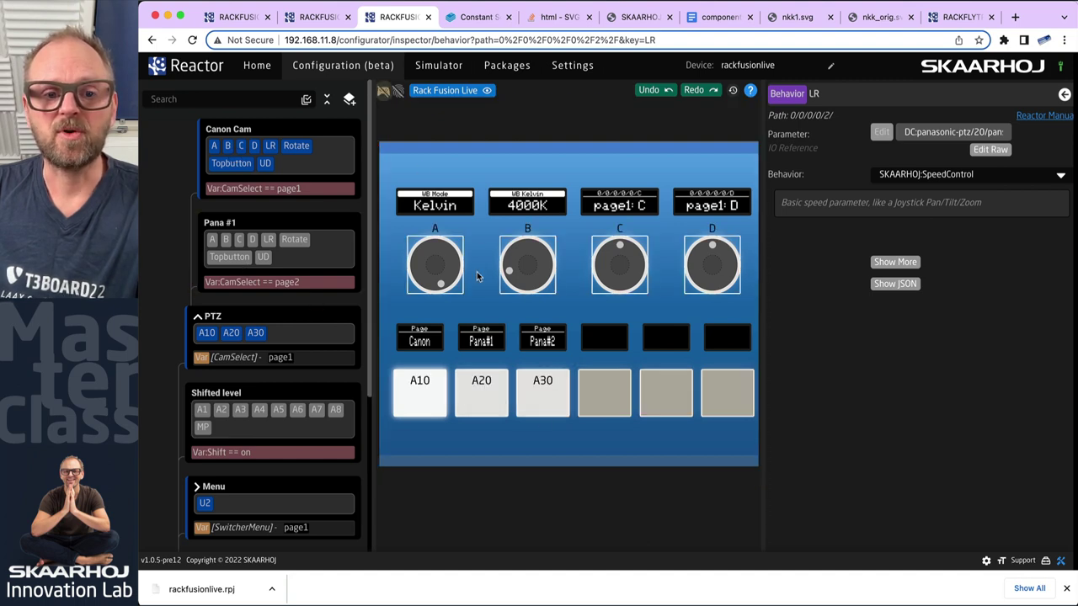
click(481, 392)
click(385, 90)
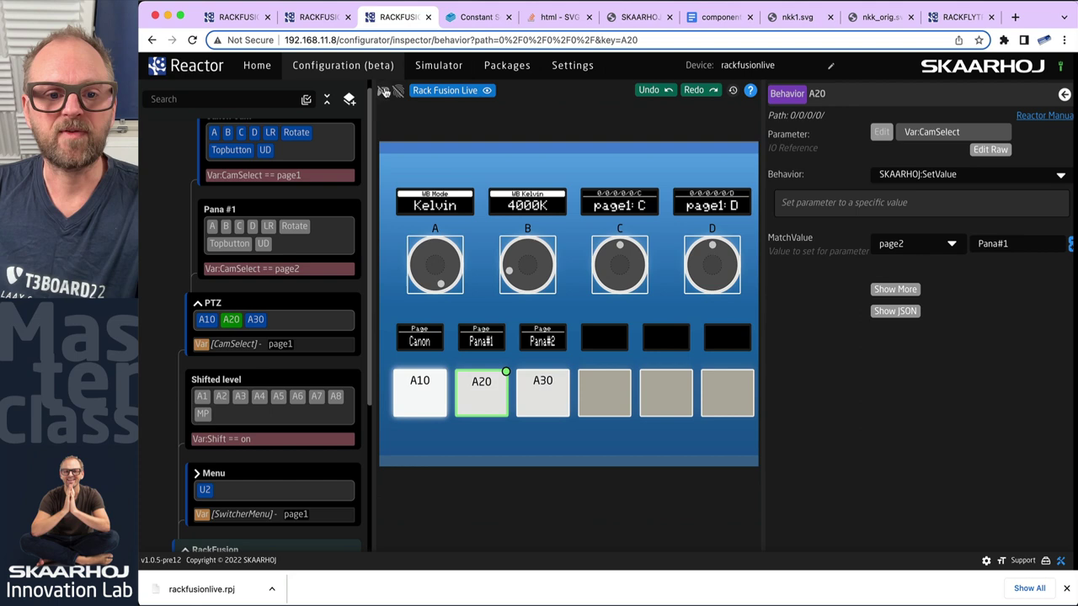
click(484, 413)
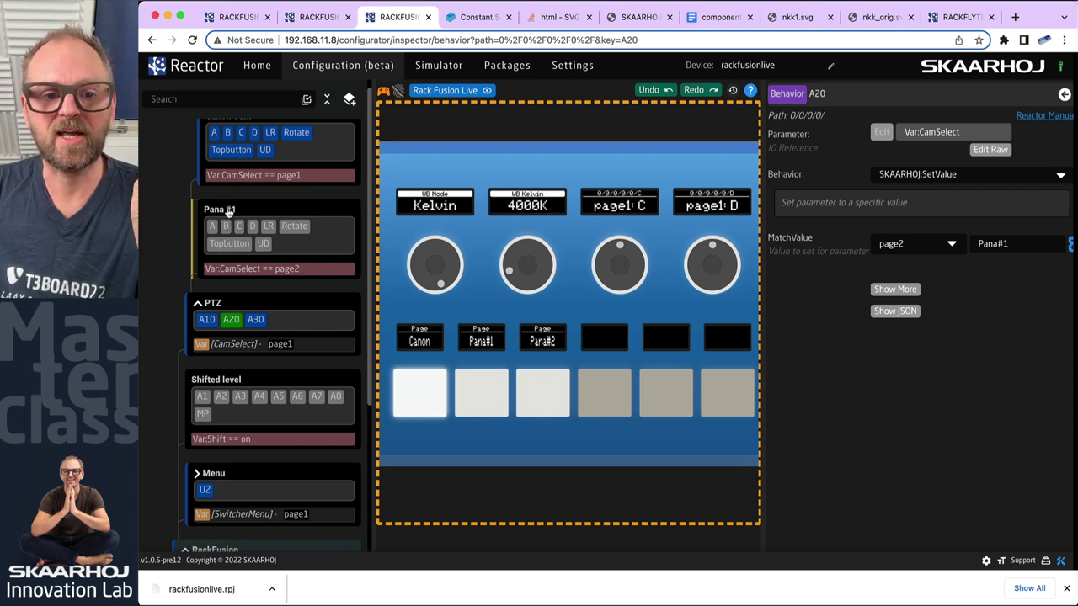
click(492, 401)
click(421, 391)
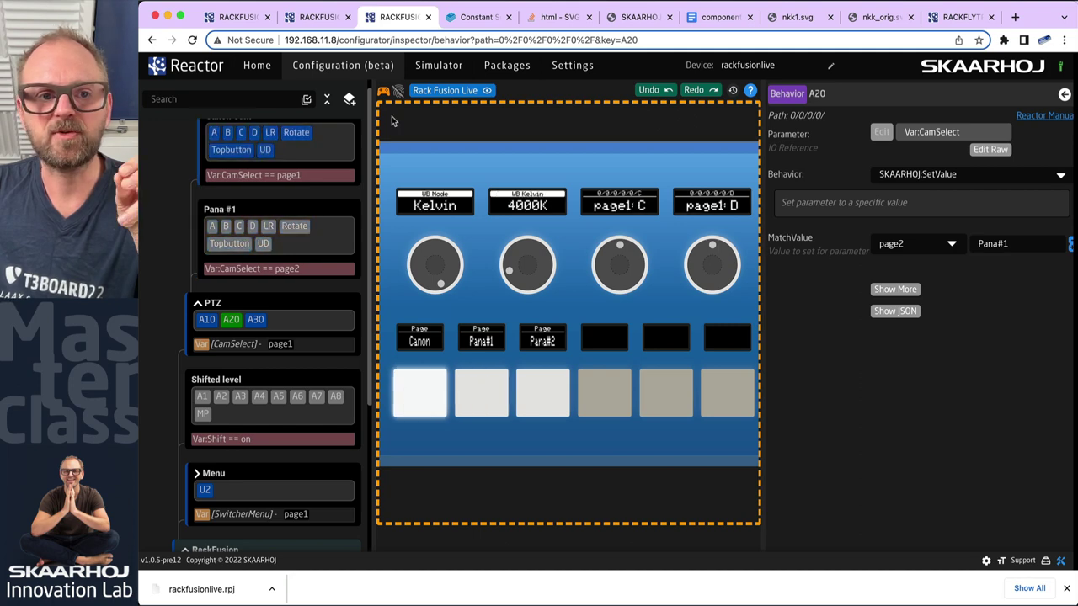
Leave simulation mode and inspect the CamSelect page values assigned to keys A10, A20 and A30
click(383, 91)
click(428, 402)
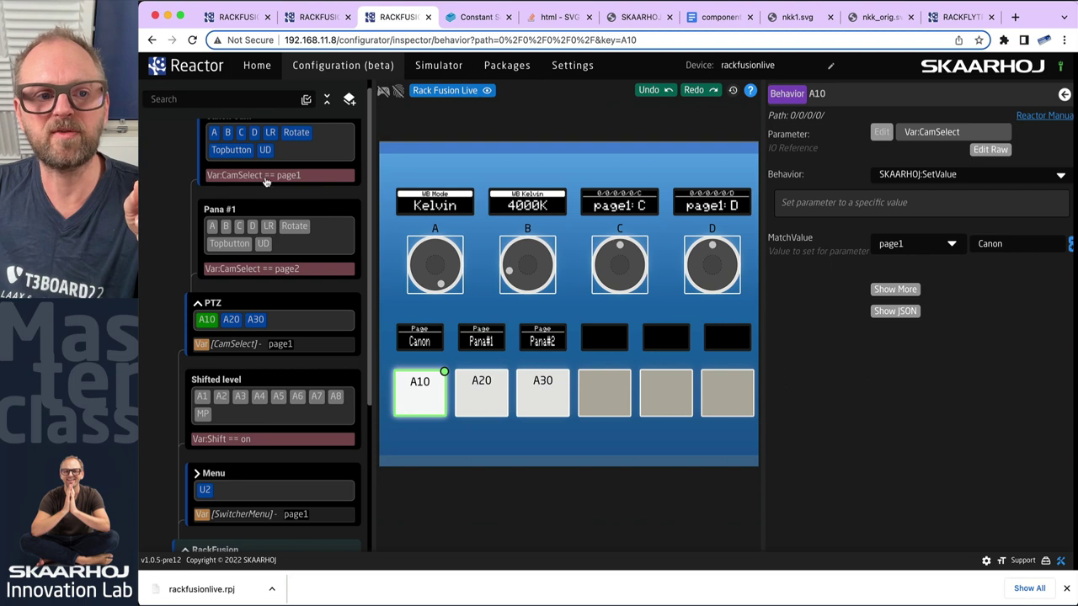
click(500, 392)
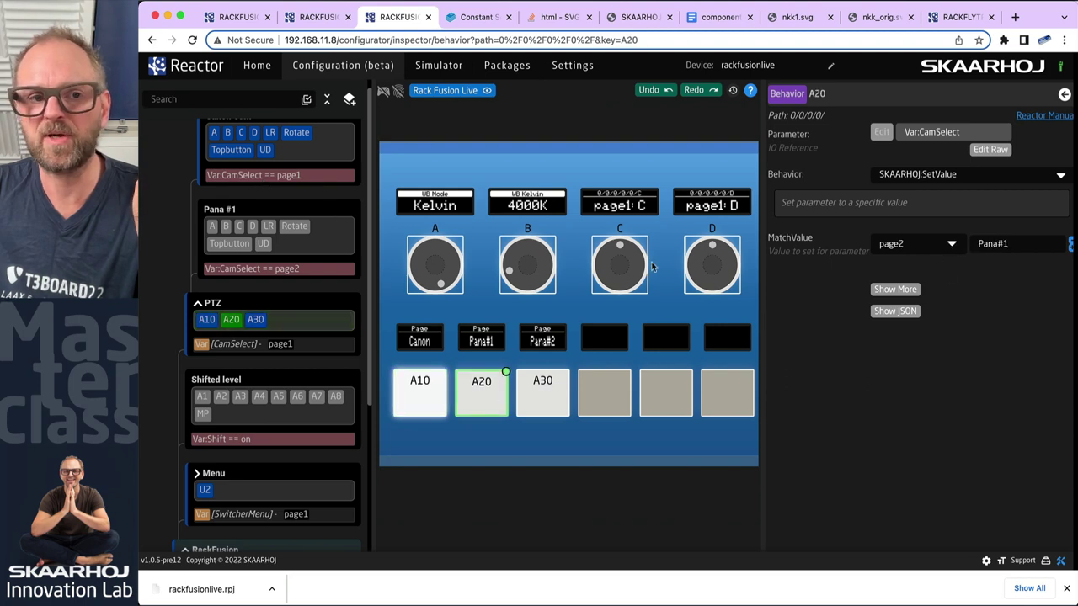
click(547, 402)
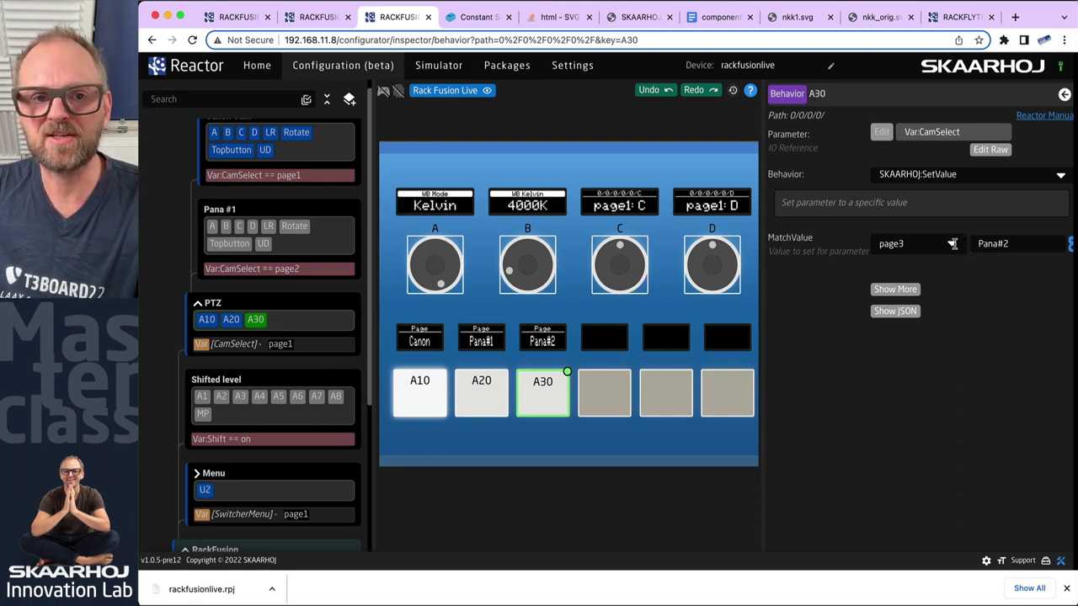
Add a third option to the PTZ layer's CamSelect variable with value page3 and label Page 3
click(227, 344)
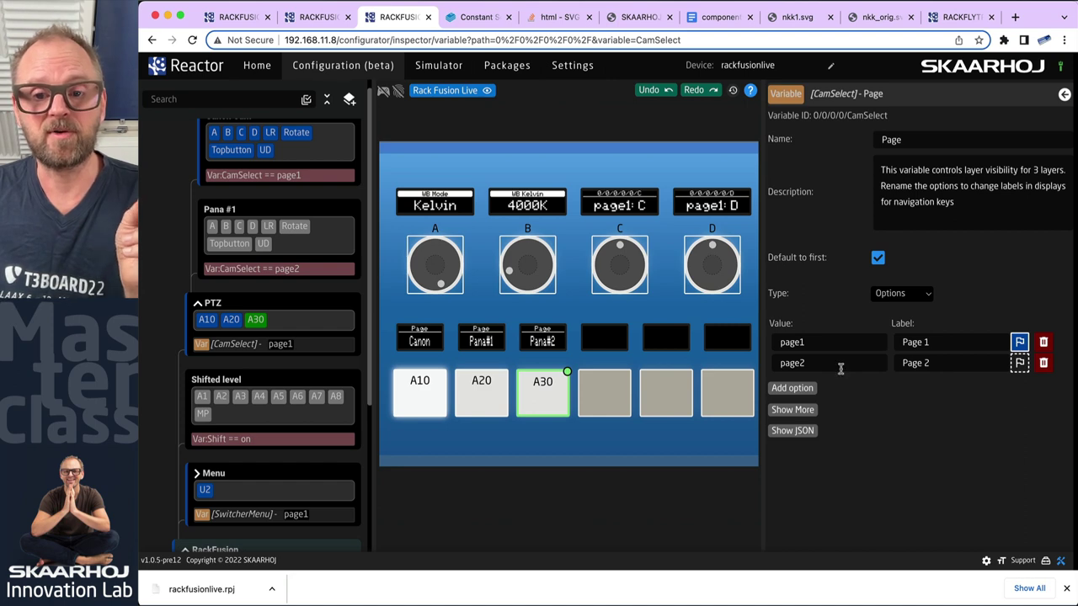
click(796, 388)
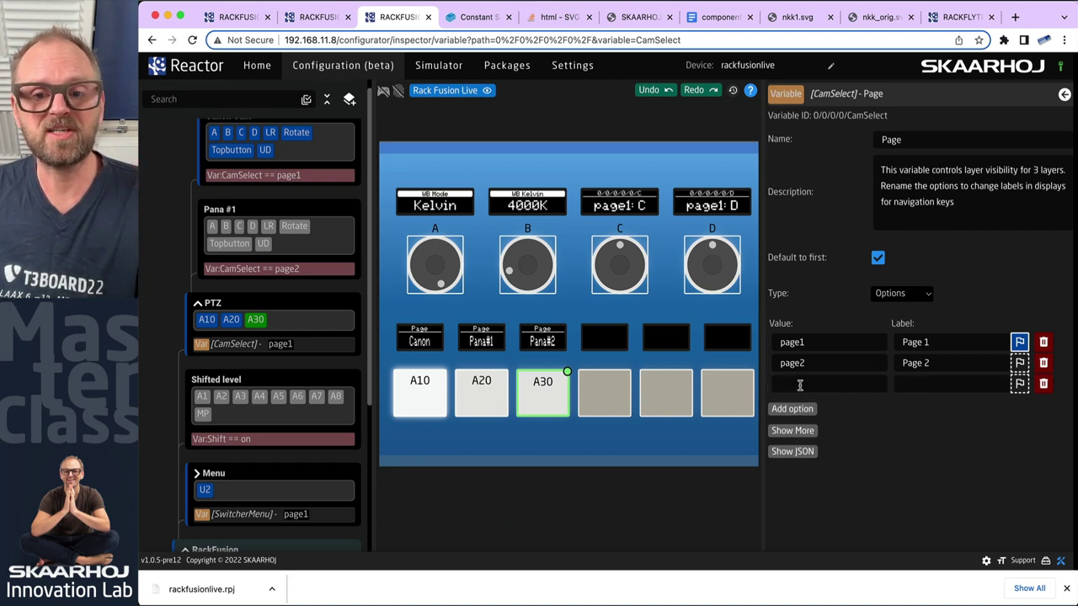
text(page3)
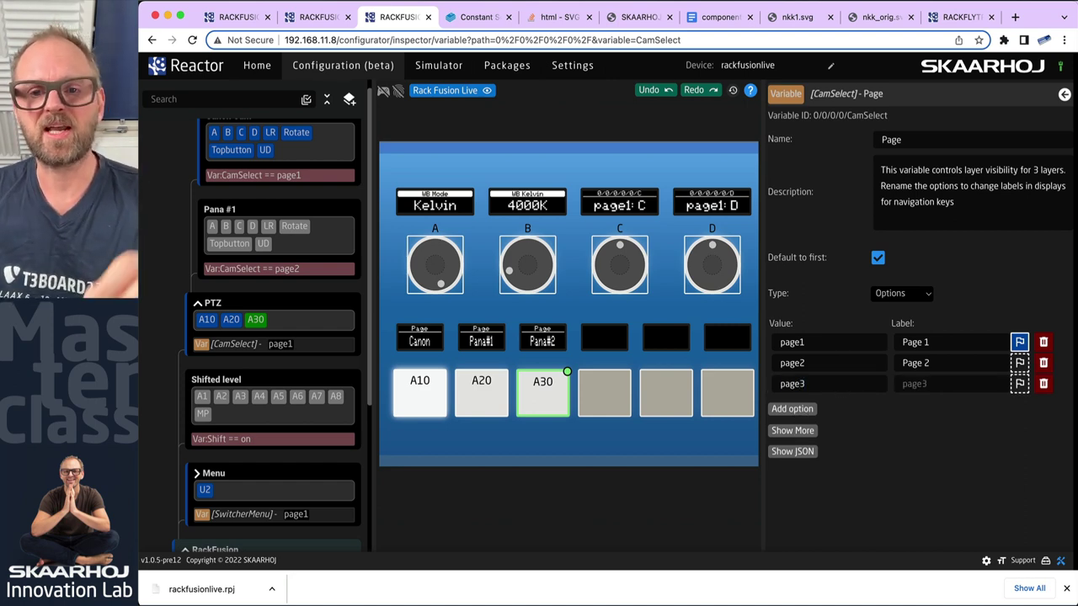
click(954, 383)
text(Page 3)
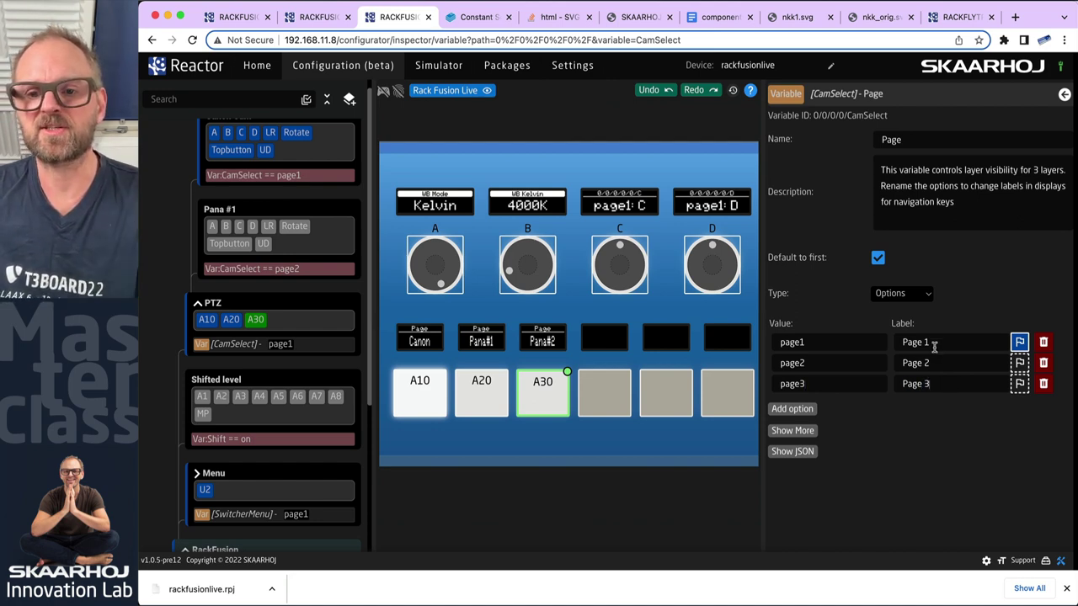
Relabel the CamSelect options page1, page2 and page3 as Canon, Pana1 and Pana2
drag(933, 347, 884, 342)
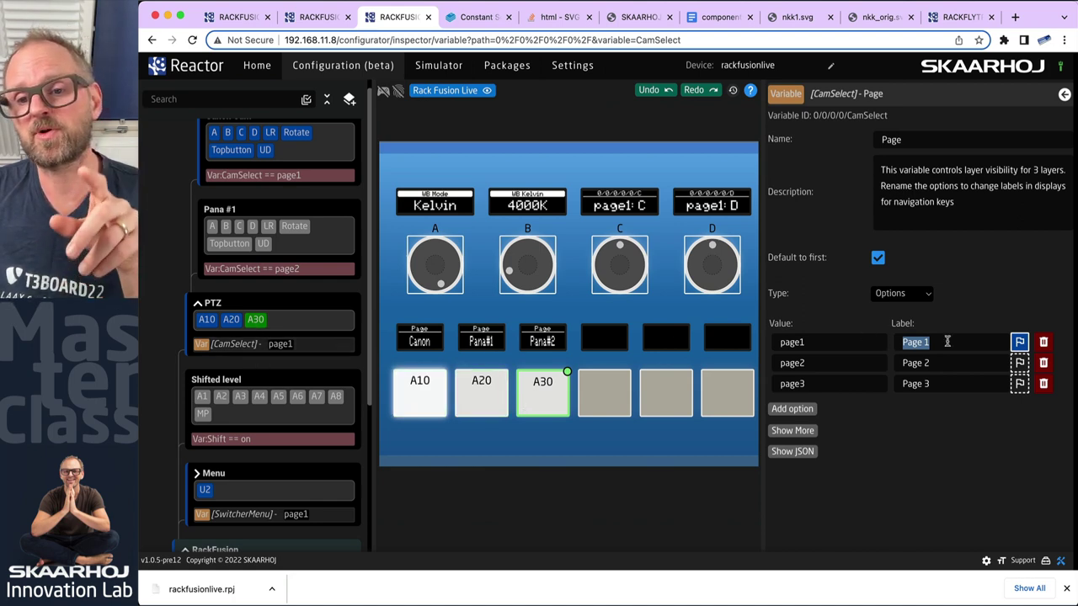
text(Canon)
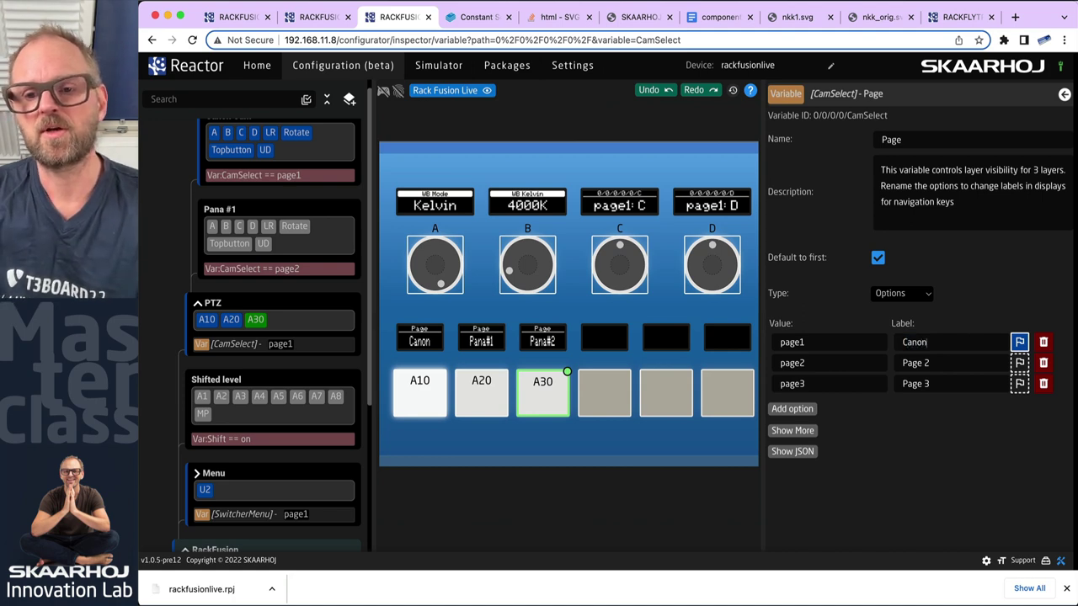
key(BackSpace)
key(BackSpace)
key(BackSpace)
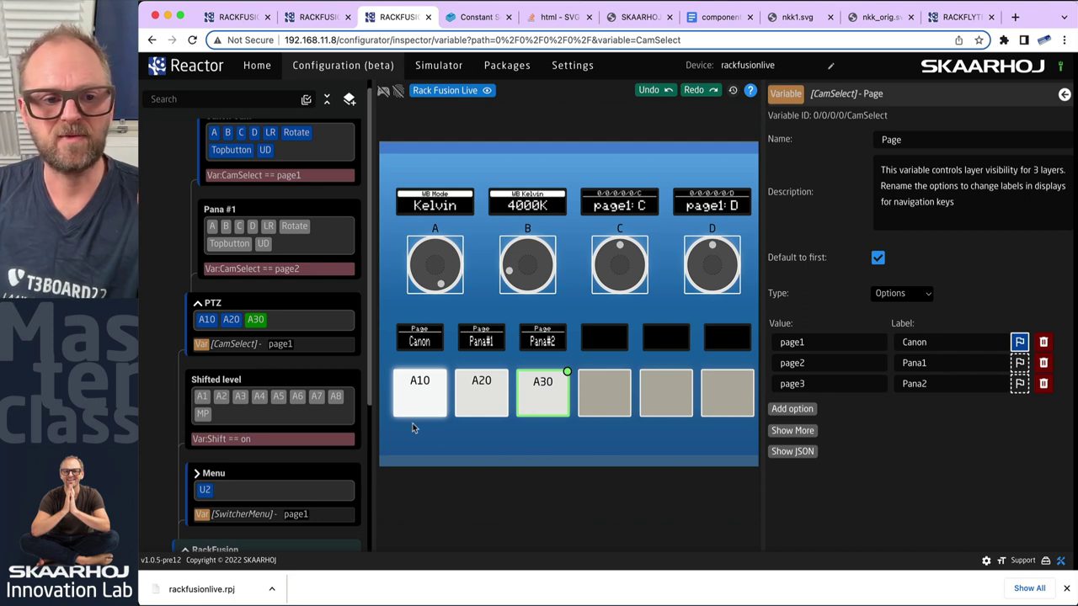
Re-enable simulation and test the page keys by switching the panel to Pana #1 and on to Pana #2
double_click(793, 383)
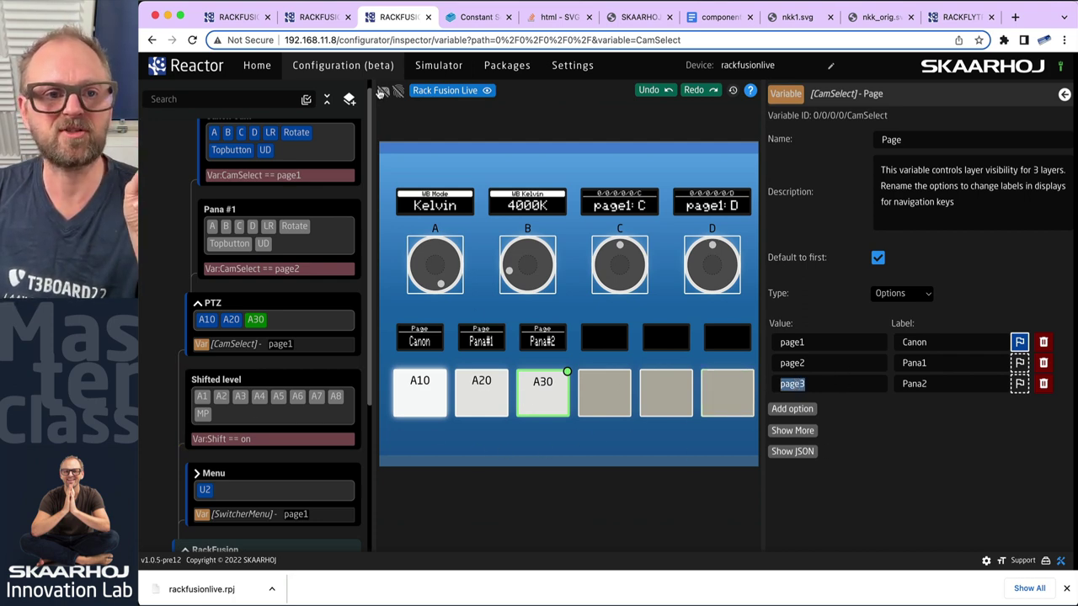
click(380, 92)
click(492, 404)
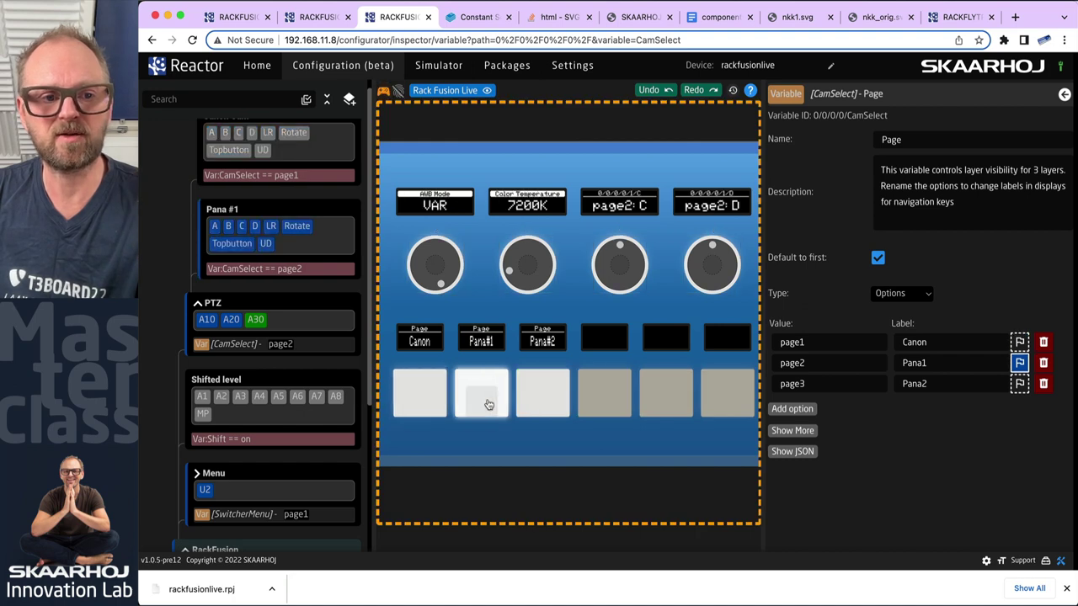
click(537, 403)
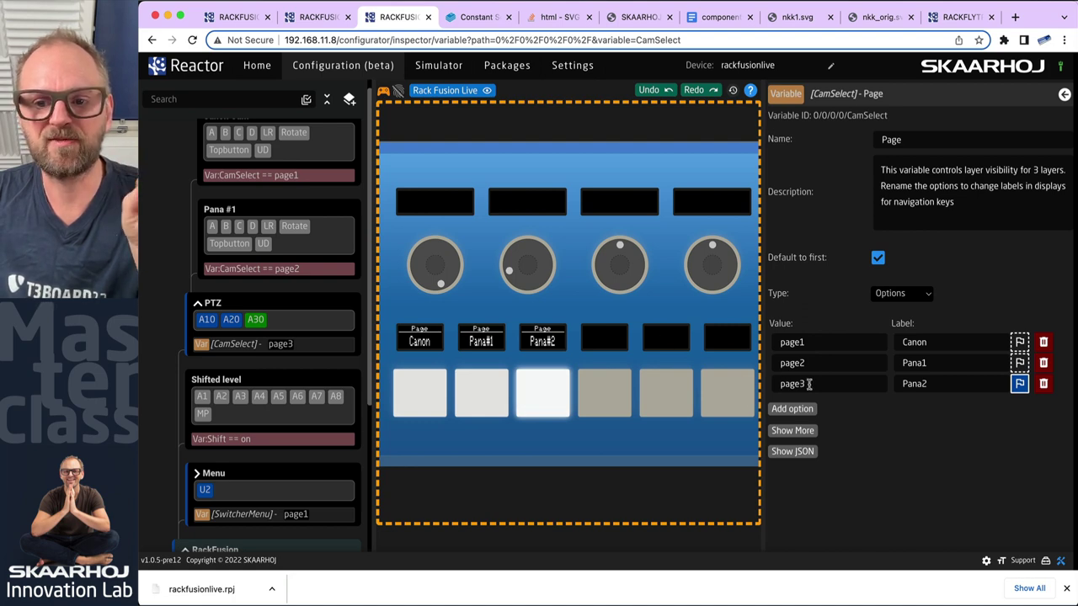
Delete the page3 option from the CamSelect variable and discard the newly added empty option
click(1043, 383)
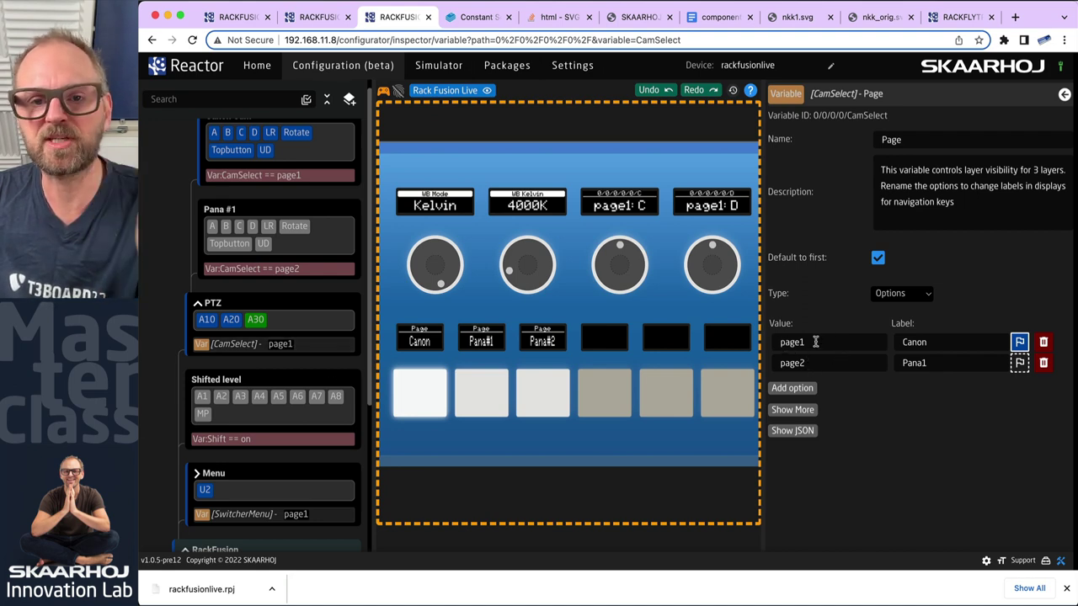
click(788, 388)
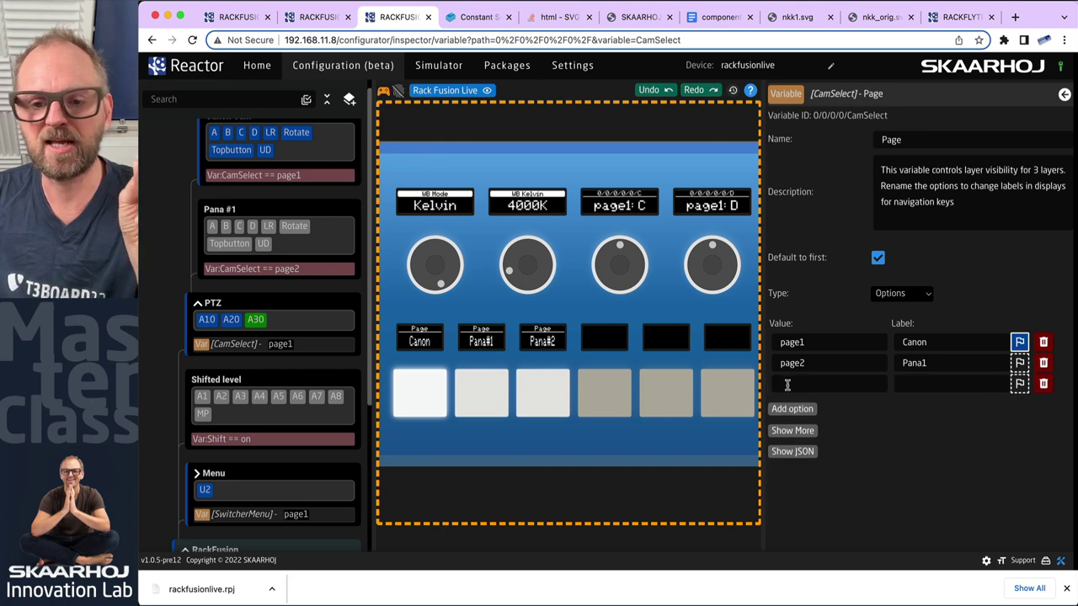
click(1043, 383)
Enable Accept Any Value in the CamSelect variable's additional settings and test the Pana #2 page key
click(792, 410)
scroll(902, 477, down, 5)
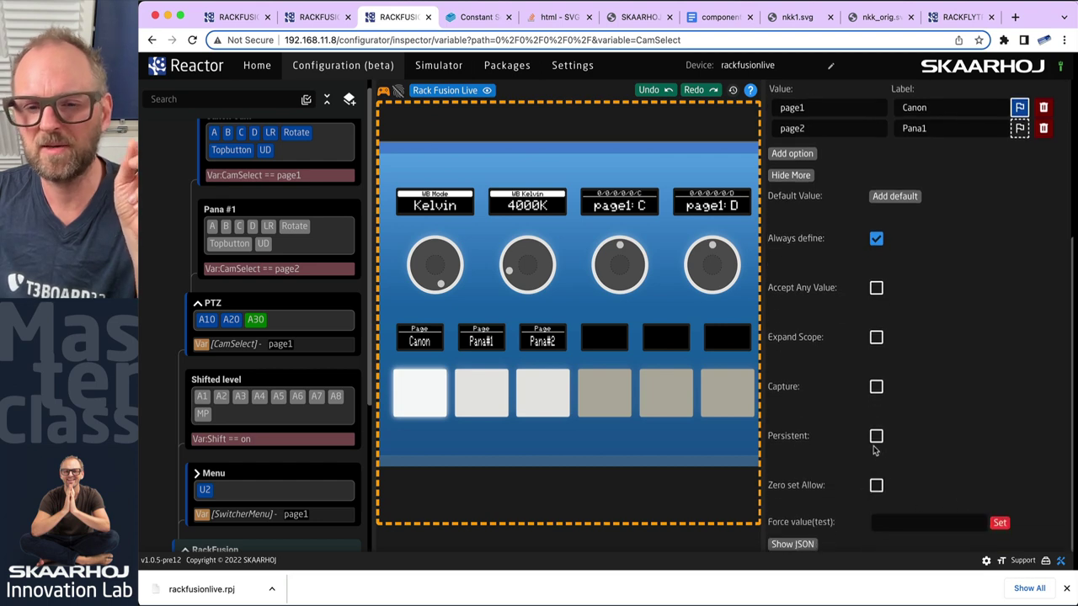
click(875, 288)
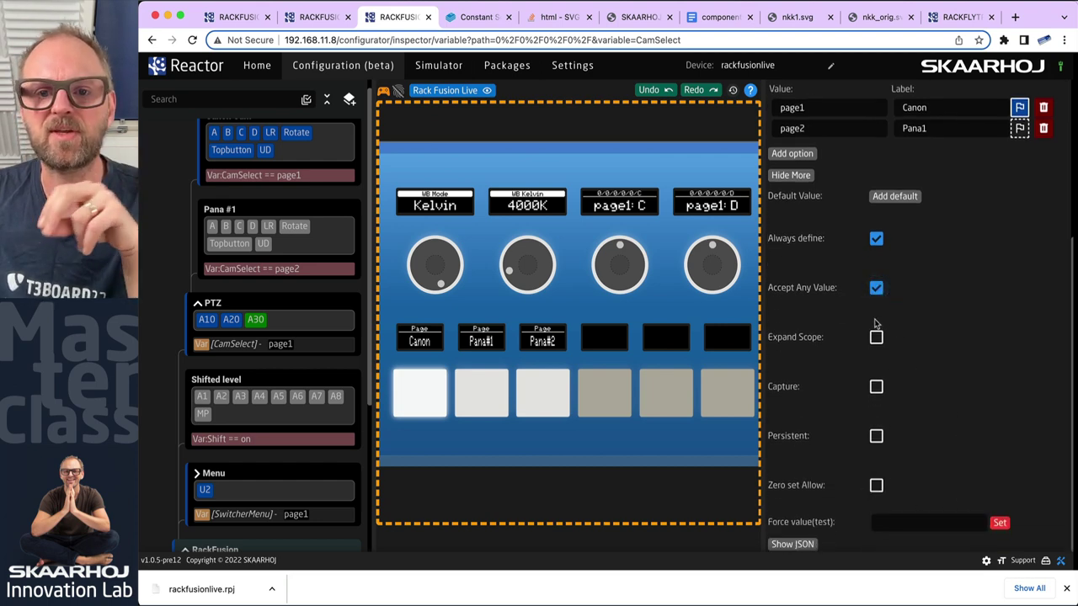
click(539, 399)
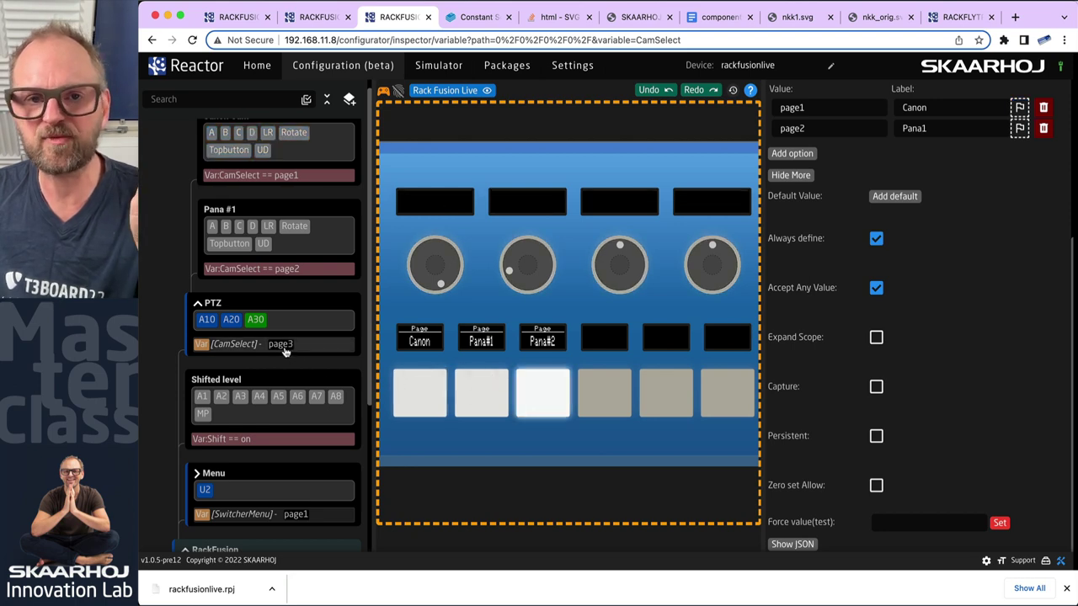
Disable Accept Any Value for the CamSelect variable and collapse its additional settings
scroll(921, 249, up, 1)
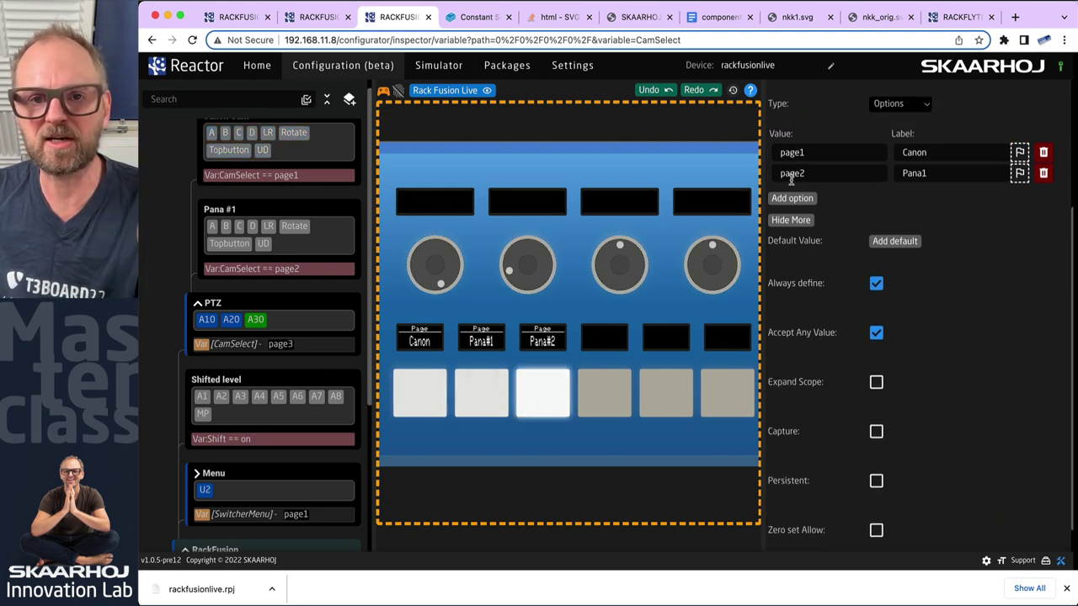
click(876, 334)
scroll(907, 365, up, 5)
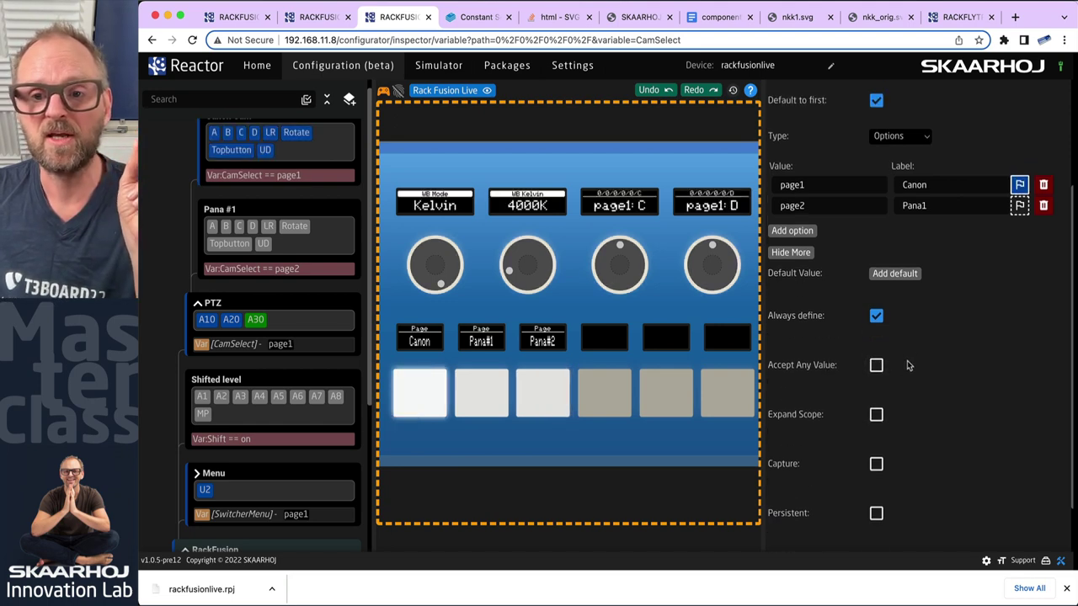
click(791, 410)
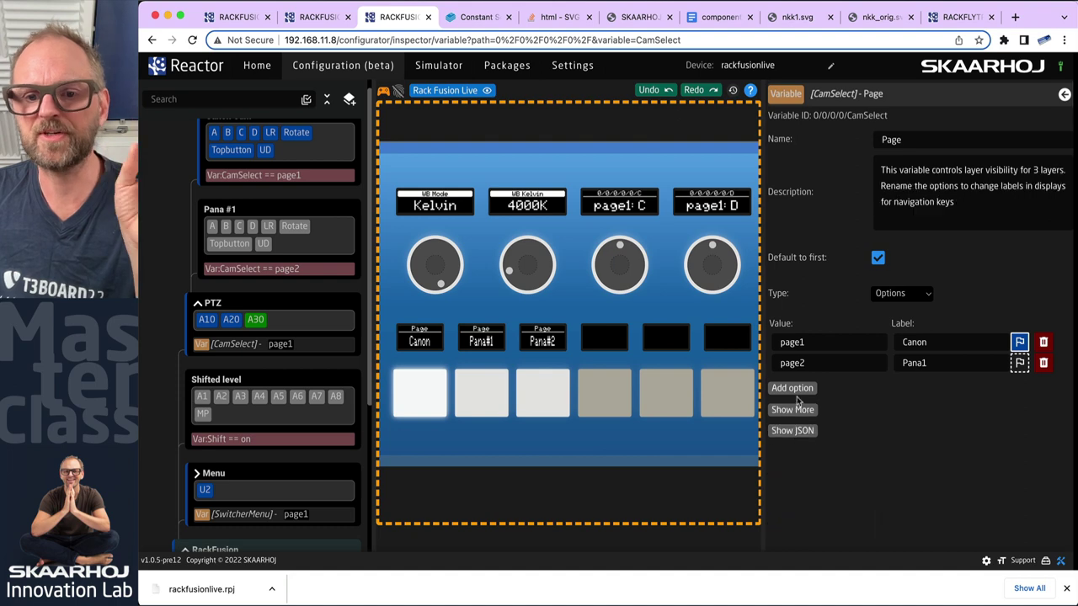
Add a CamSelect option with value page3 and label Pana2, and switch the simulated panel to Pana #2
click(795, 387)
click(810, 381)
text(page3)
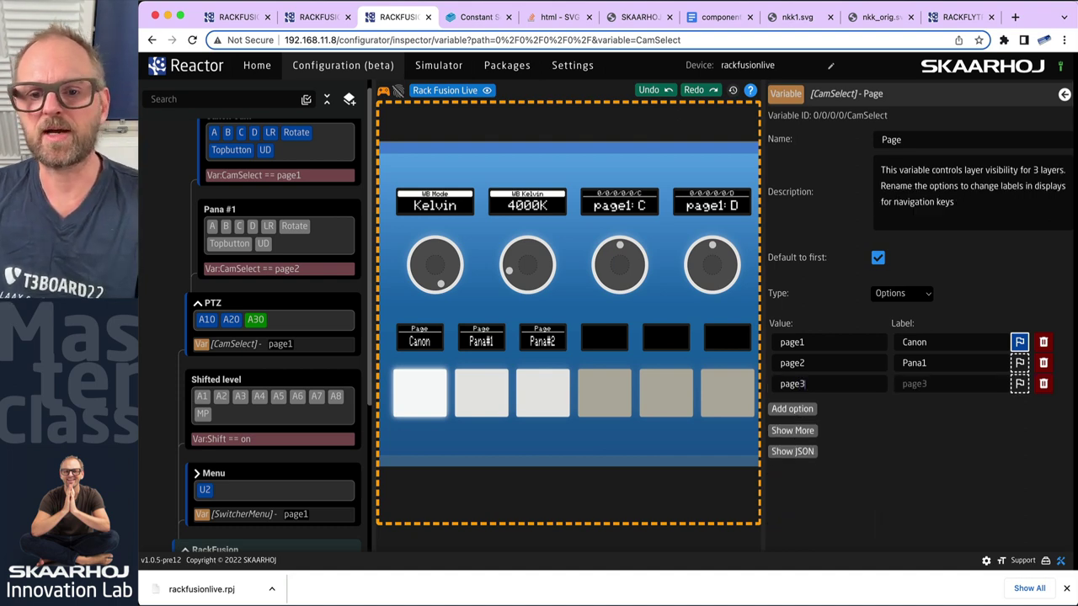
key(Tab)
text(P)
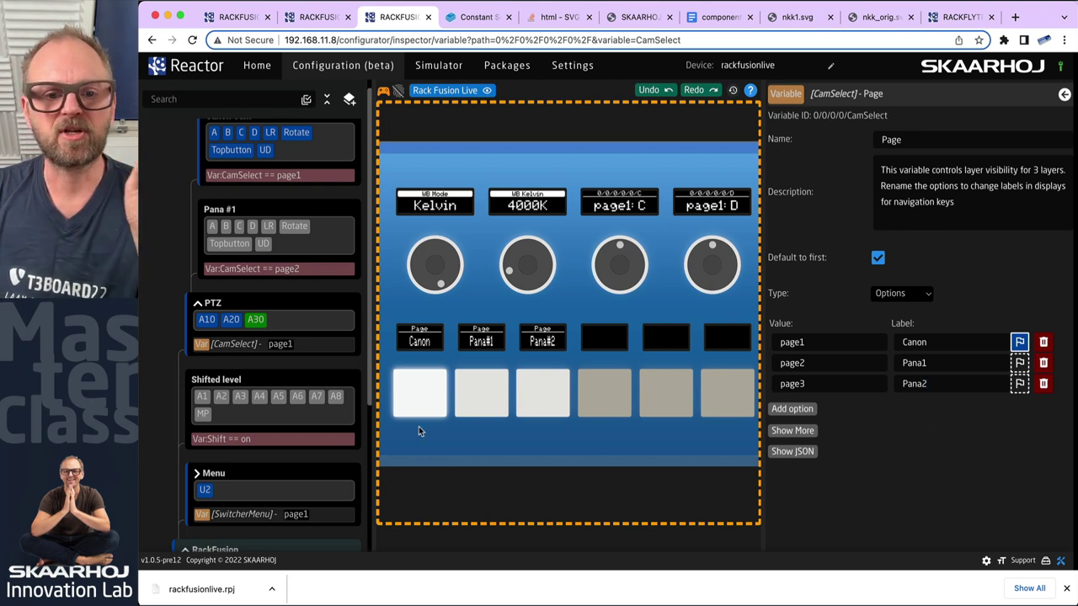
click(542, 402)
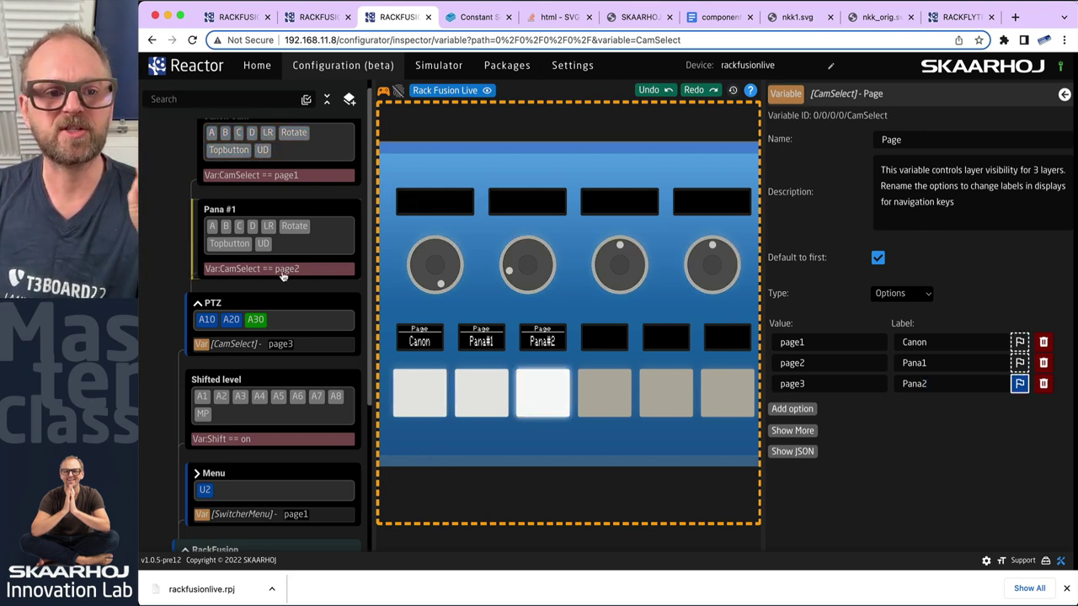
Extend the Pana #1 layer's active condition so CamSelect matches either page2 or page3
click(236, 271)
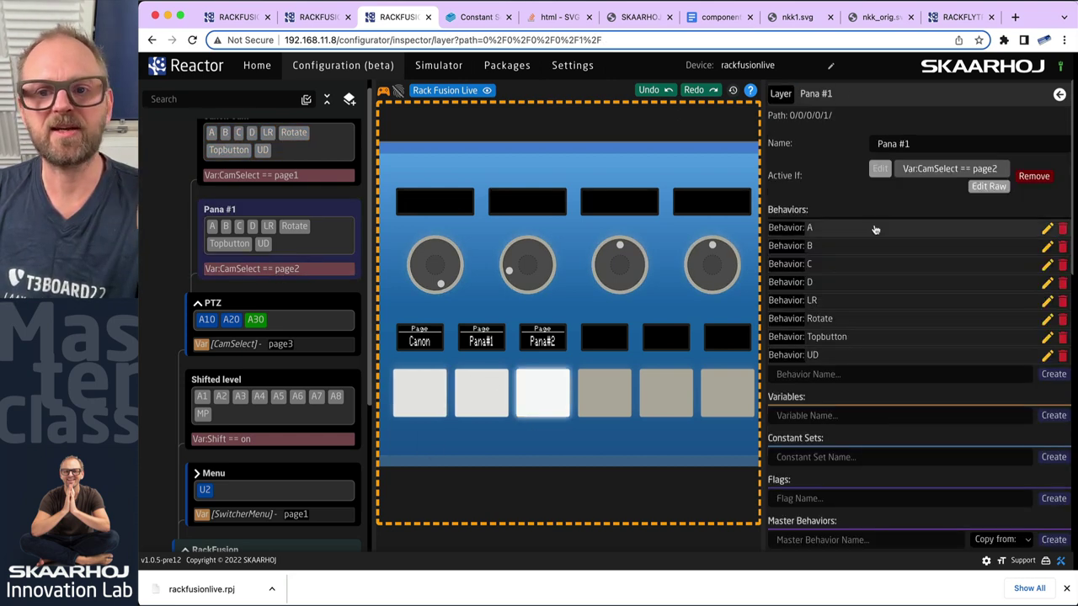
click(879, 169)
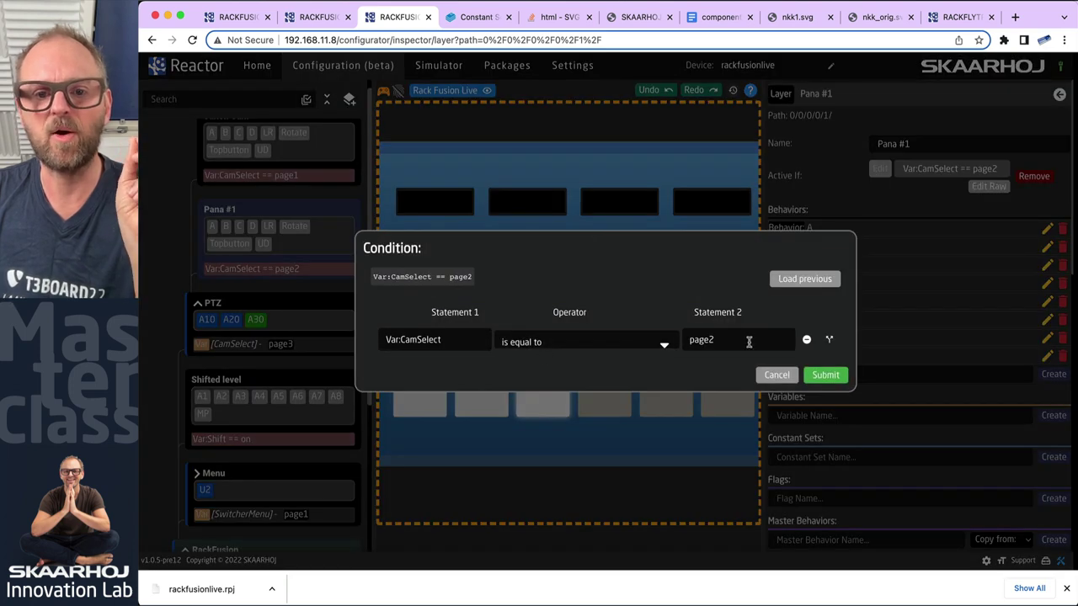
click(750, 340)
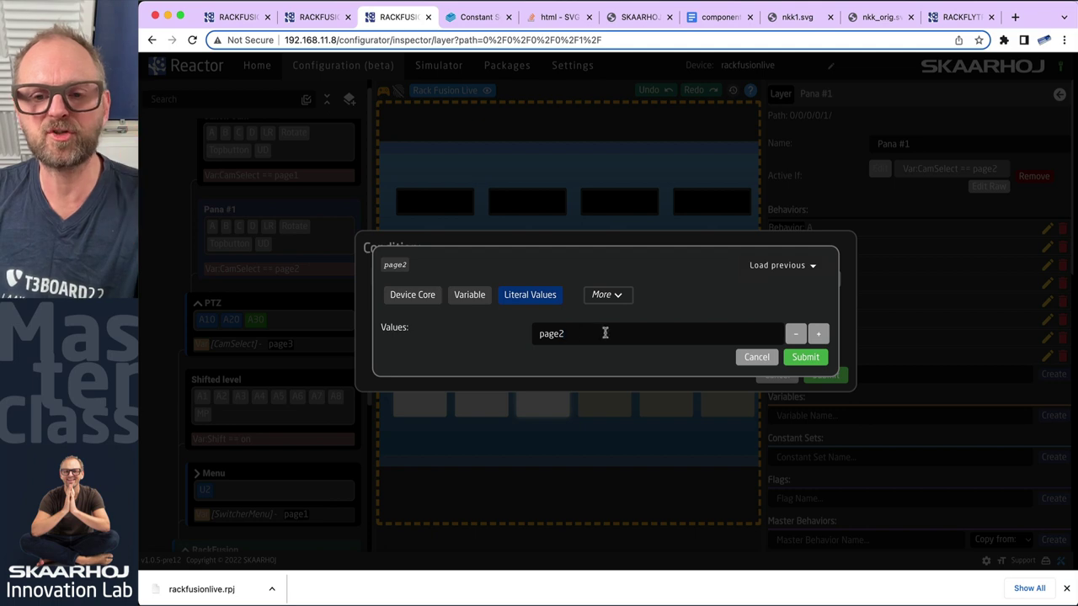
click(818, 333)
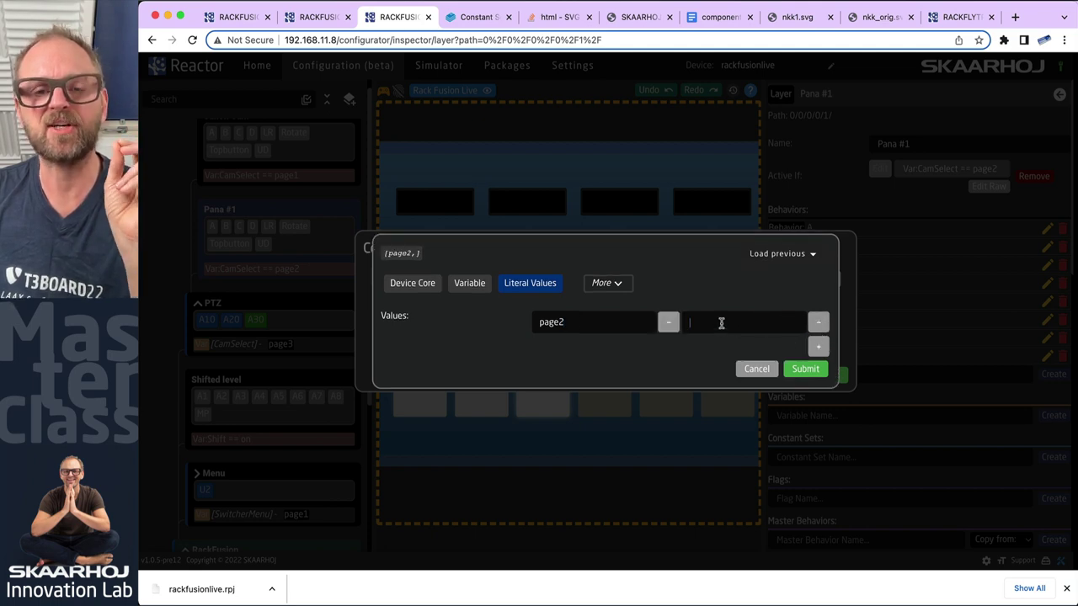
text(pa)
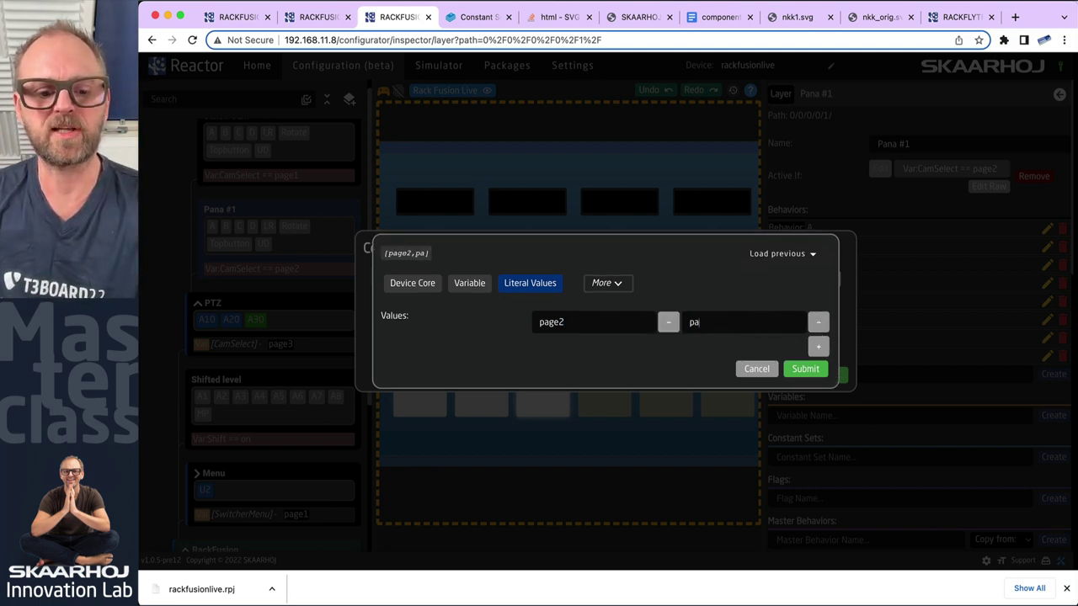
text(ge3)
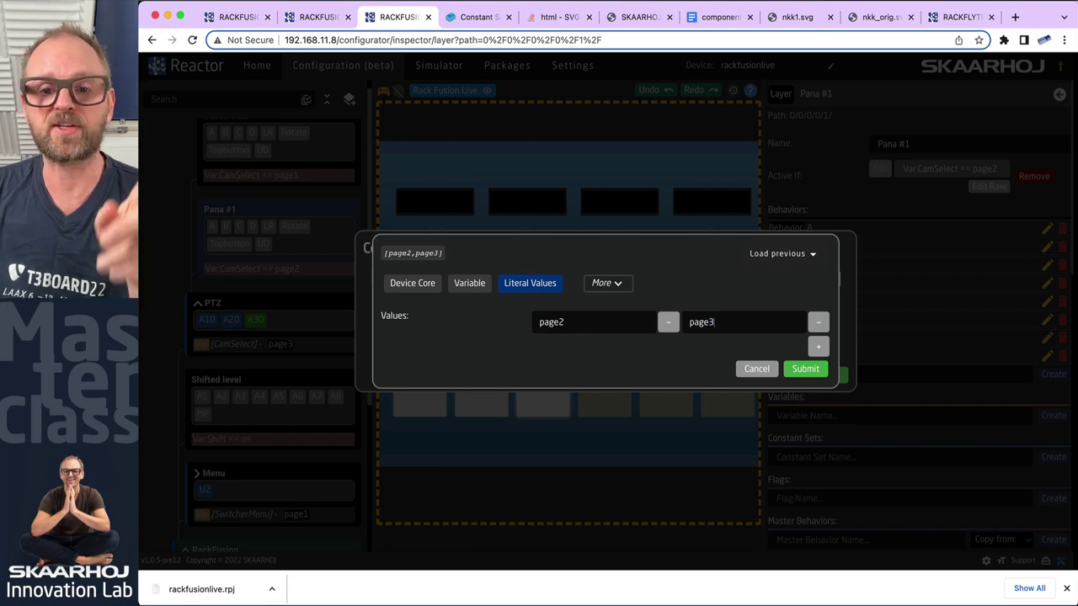
click(796, 367)
click(832, 378)
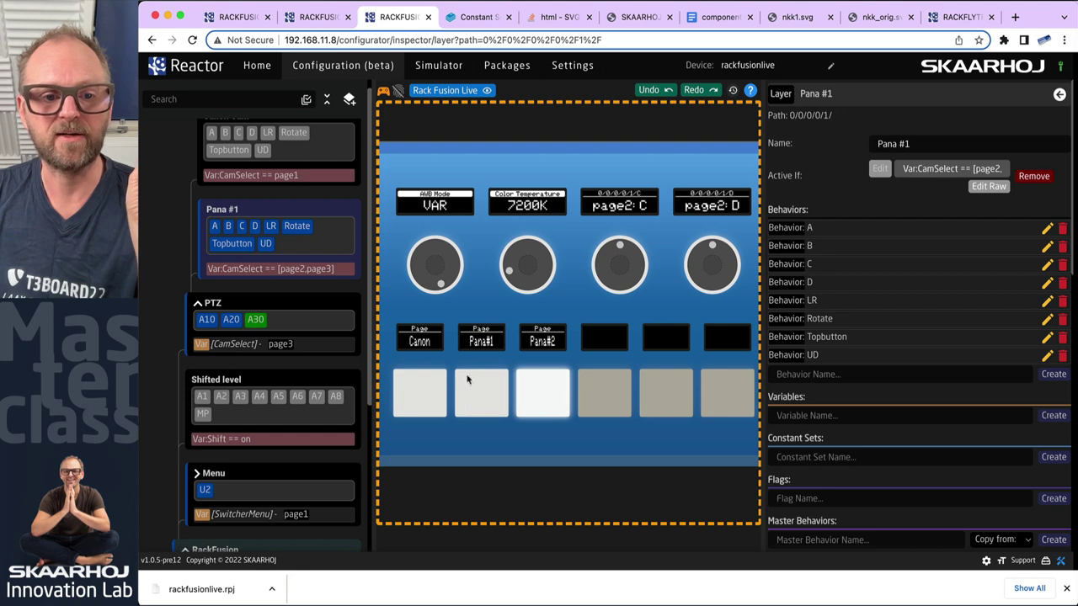
Test the Canon, Pana#1 and Pana#2 page keys on the simulated panel, finishing on Pana#2
click(480, 410)
click(543, 402)
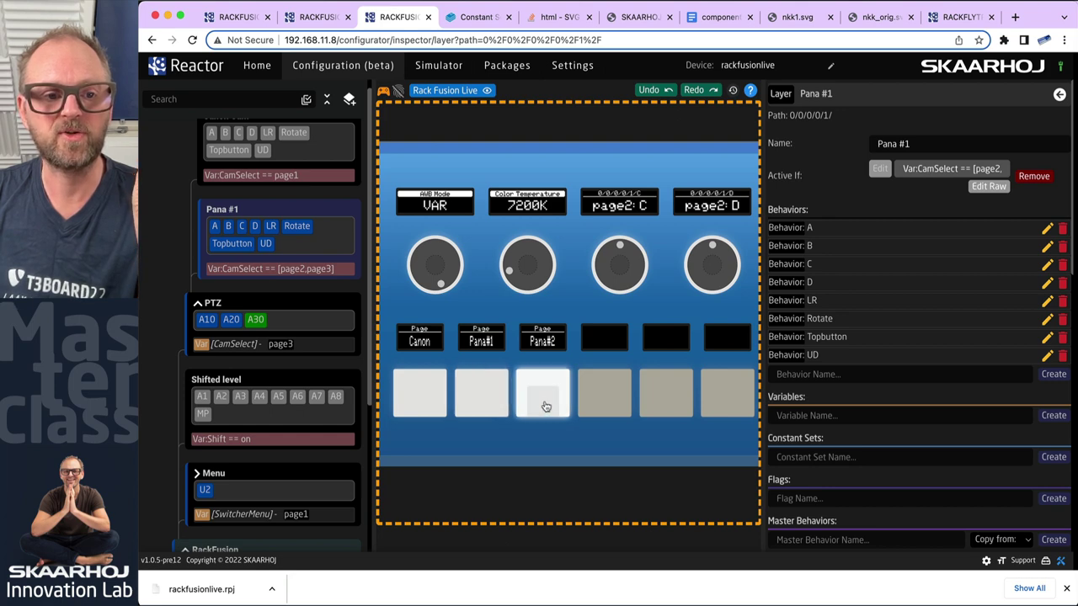
click(477, 404)
click(409, 407)
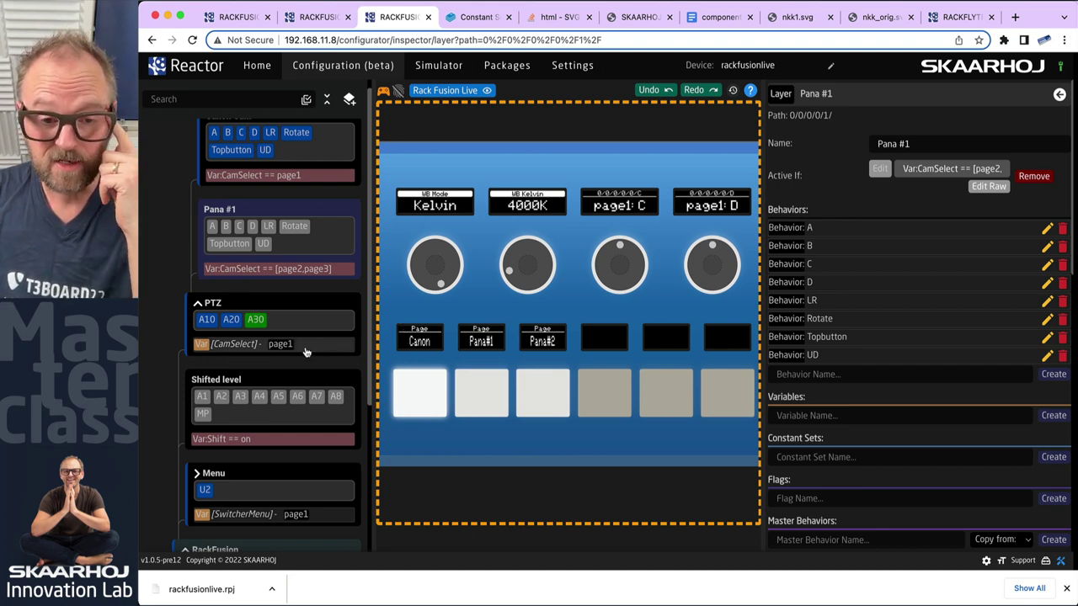
click(480, 396)
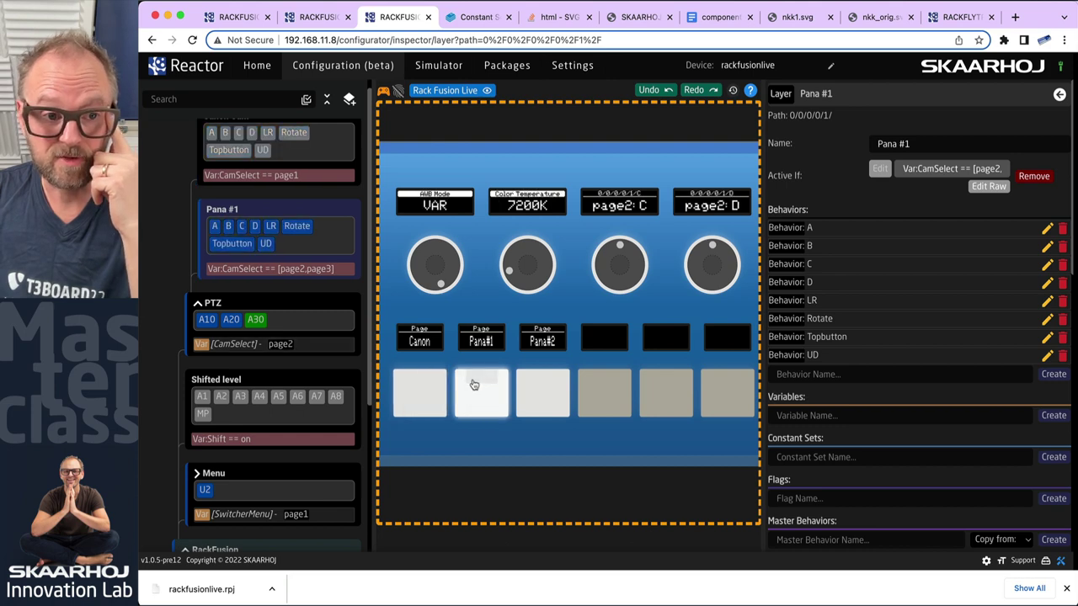
click(545, 405)
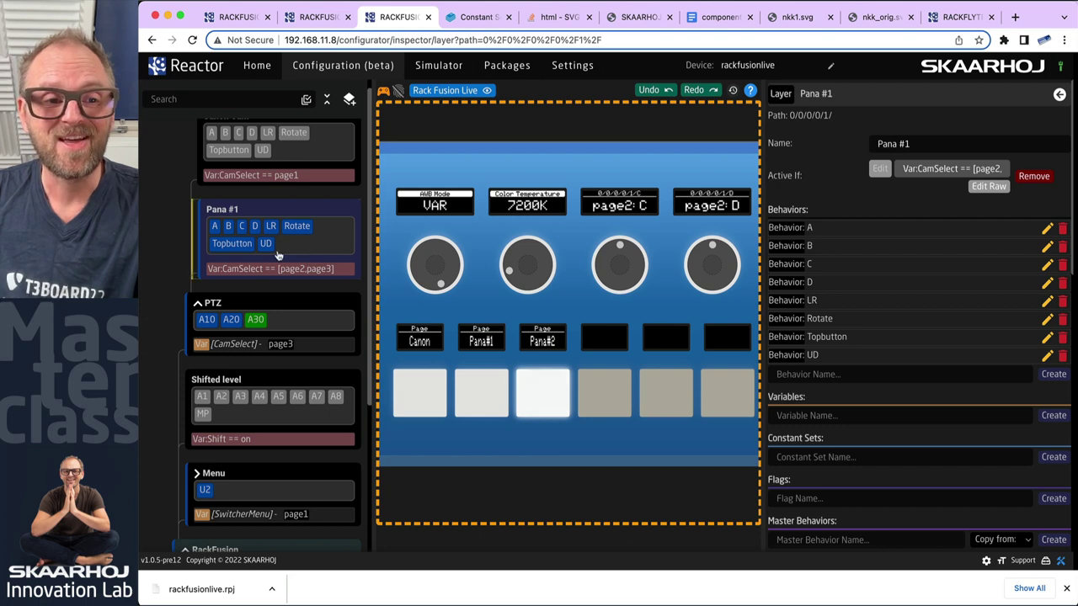
Examine the device used by the Pana #1 layer's Rotate behavior and compare it with the project's Panasonic PTZ device IDs
click(294, 226)
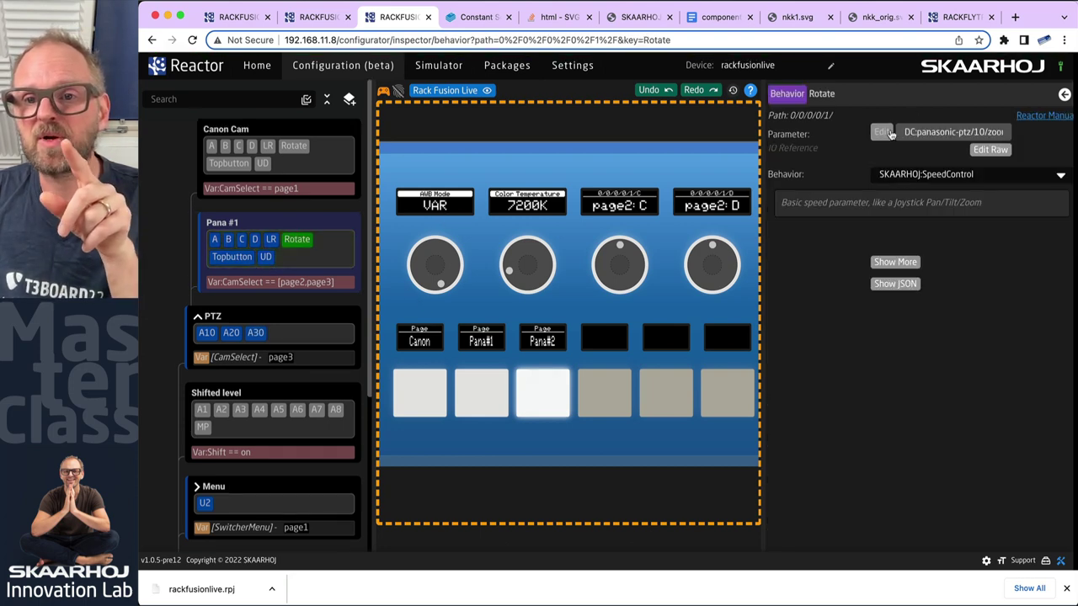
click(881, 133)
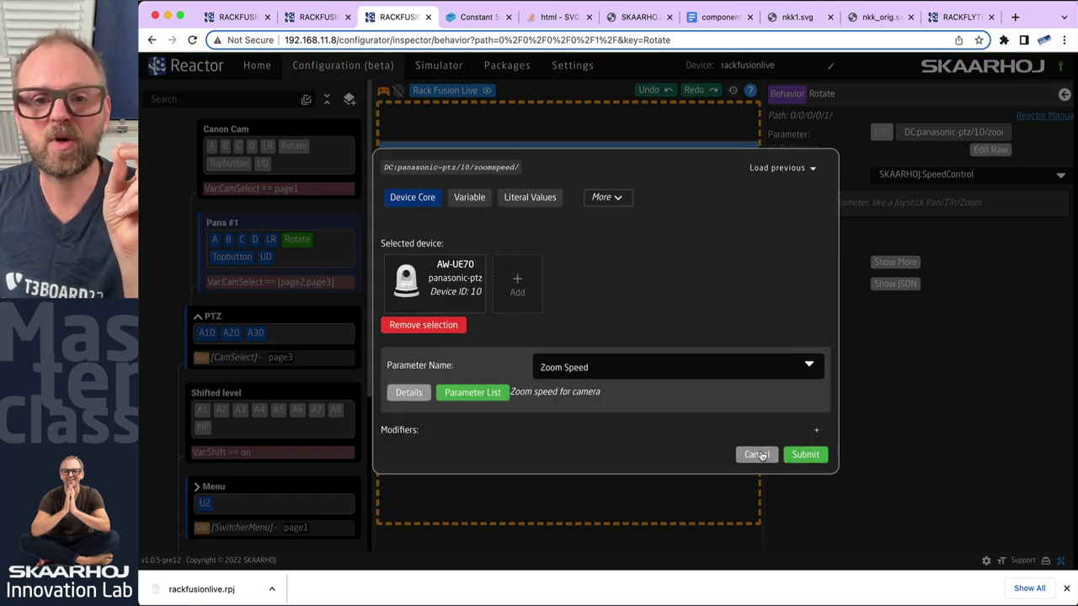
click(756, 455)
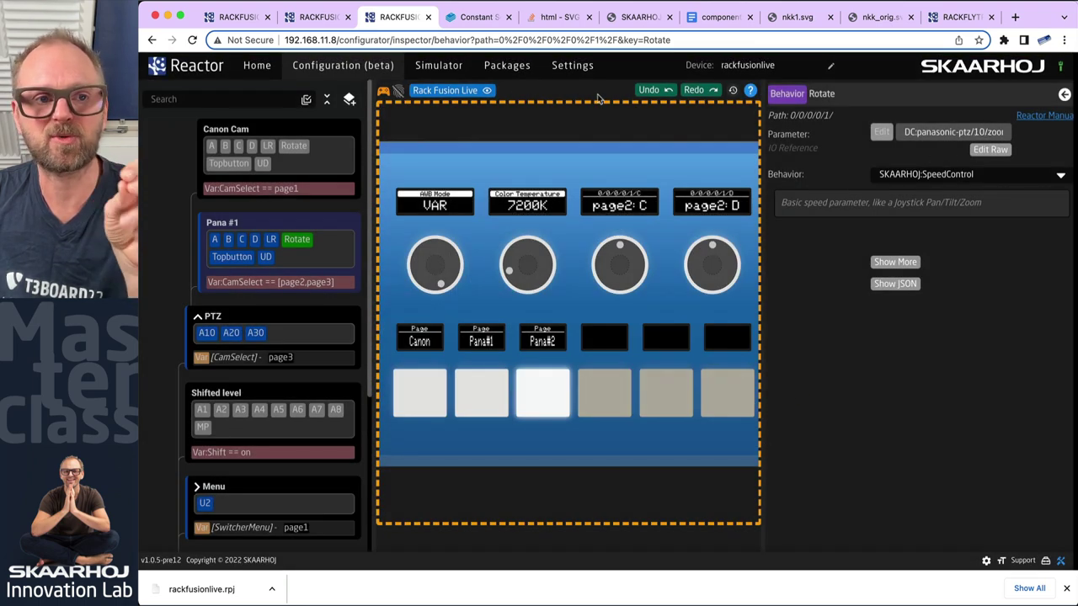
click(260, 67)
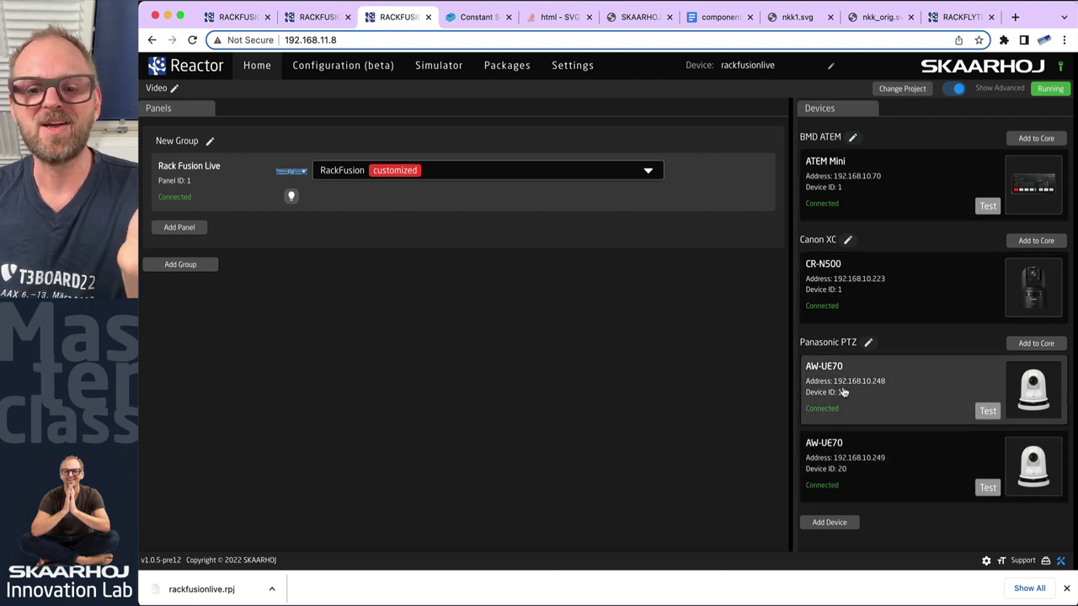
click(333, 68)
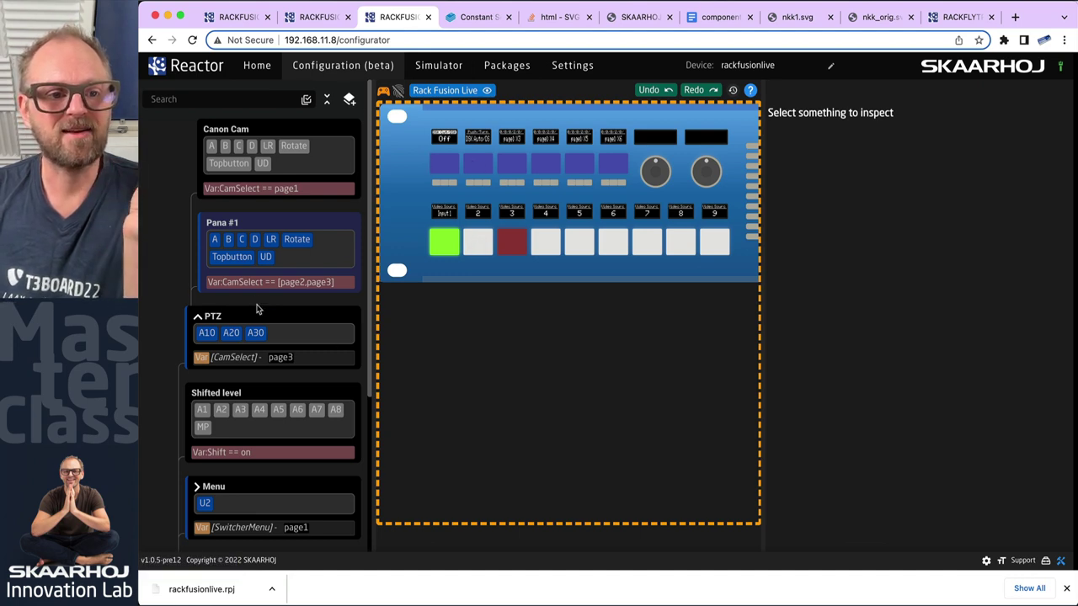
click(296, 240)
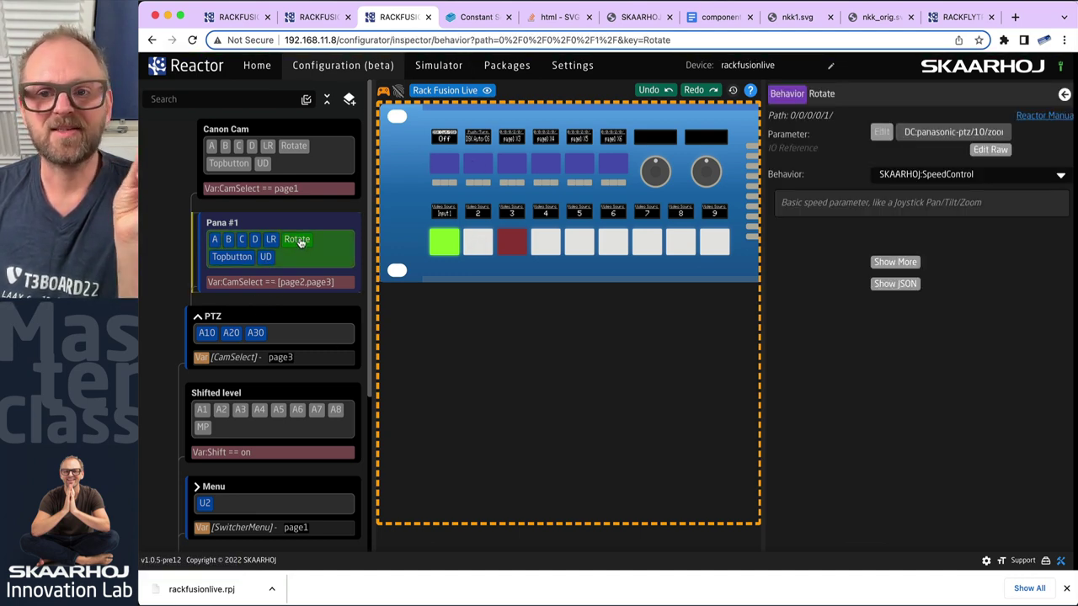
Create a PanaCam variable on the PTZ layer and set its range maximum to 2
click(291, 317)
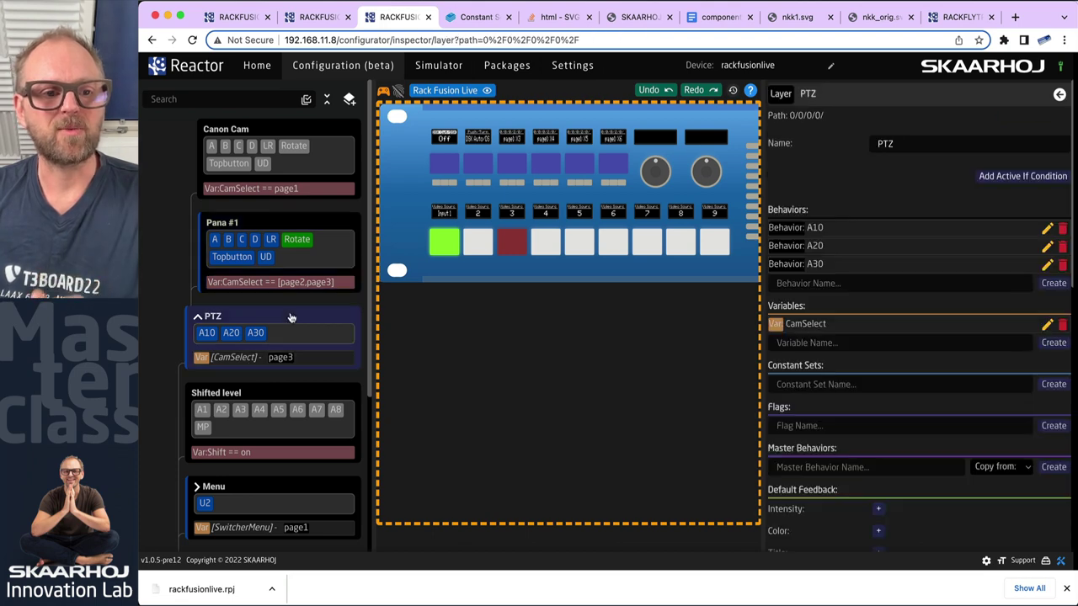
click(810, 342)
text(PanaCam)
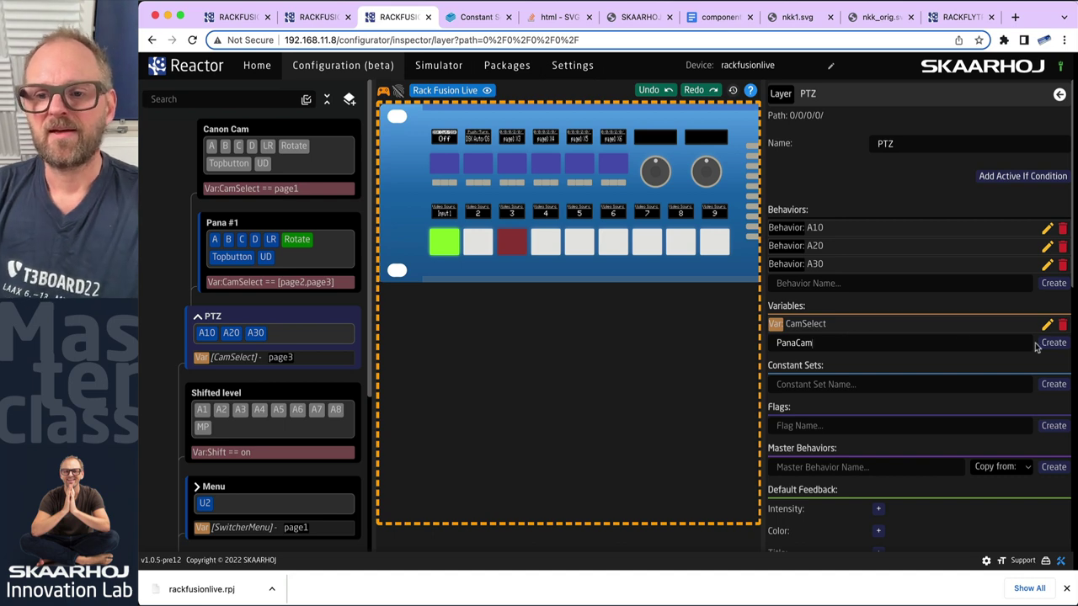
click(1053, 343)
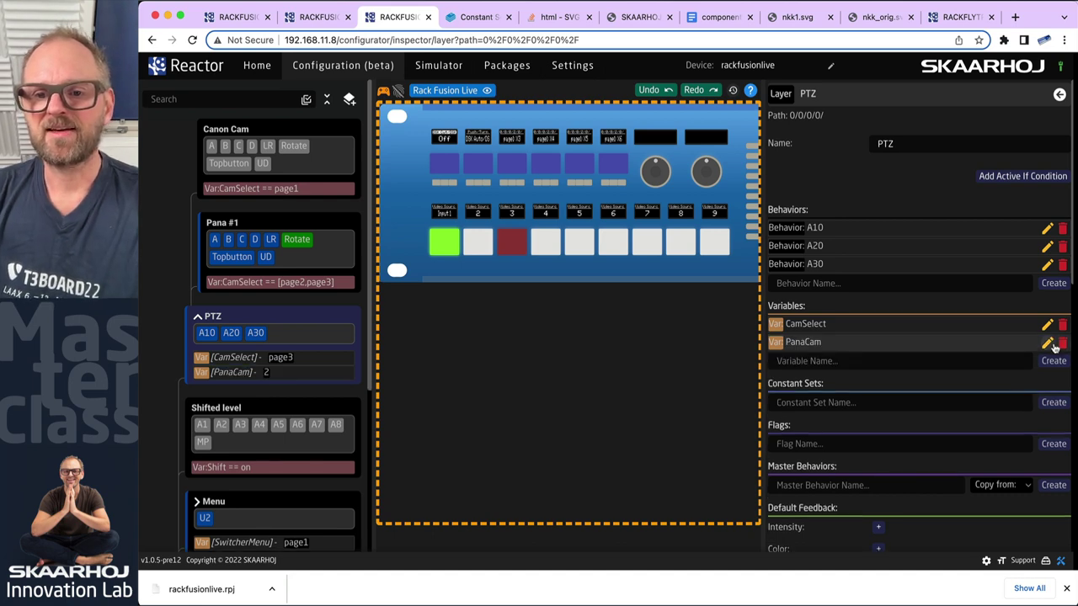
click(804, 342)
double_click(898, 336)
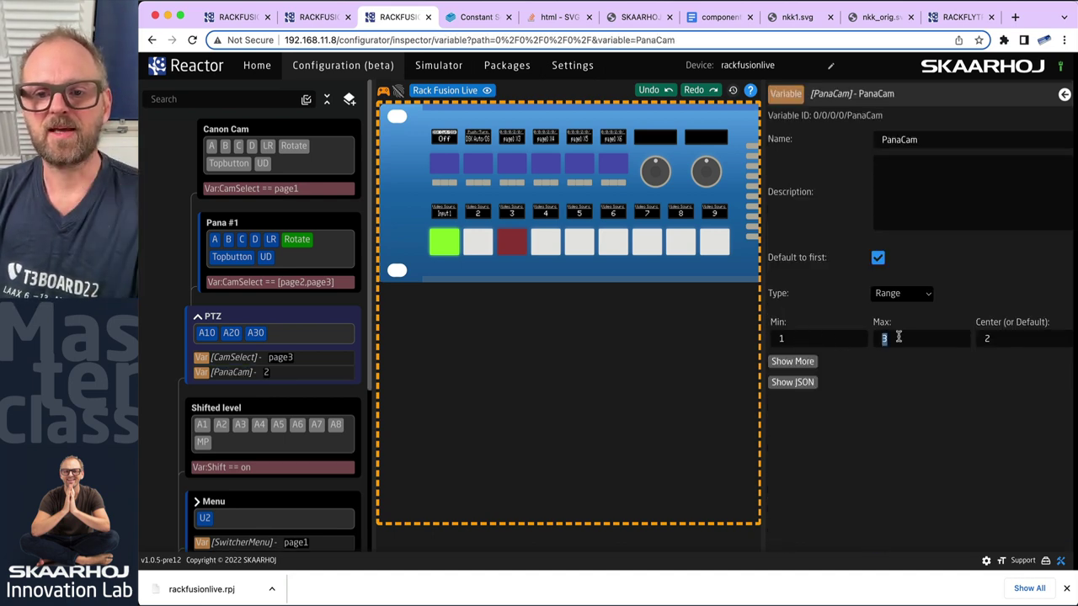
text(2)
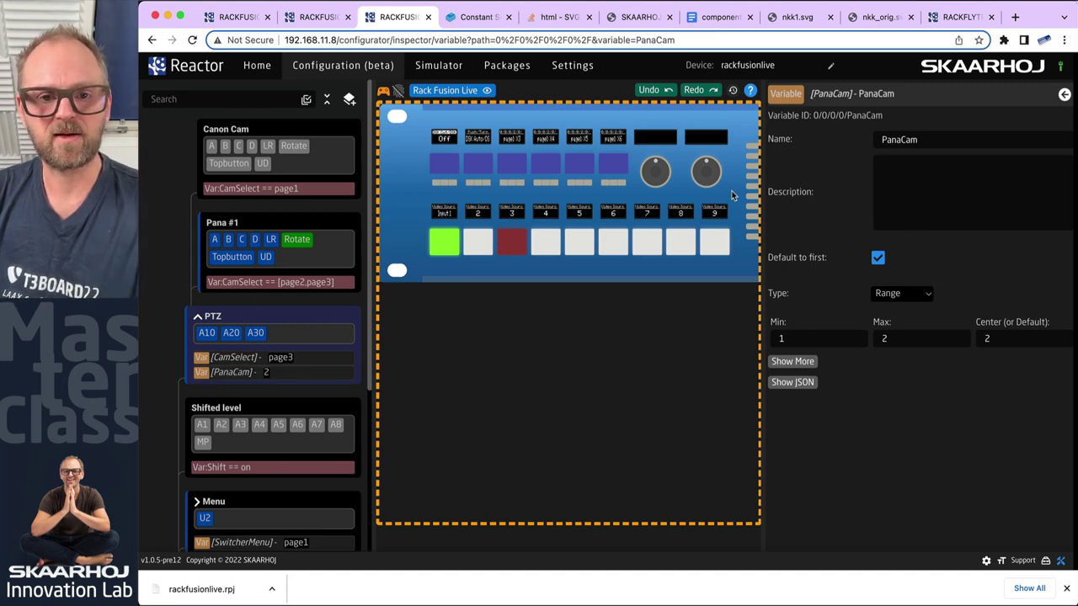
Select the Pana#1 page key on the simulated panel and expand the additional settings of its A20 behavior
scroll(731, 195, up, 5)
scroll(501, 253, down, 3)
scroll(559, 280, up, 3)
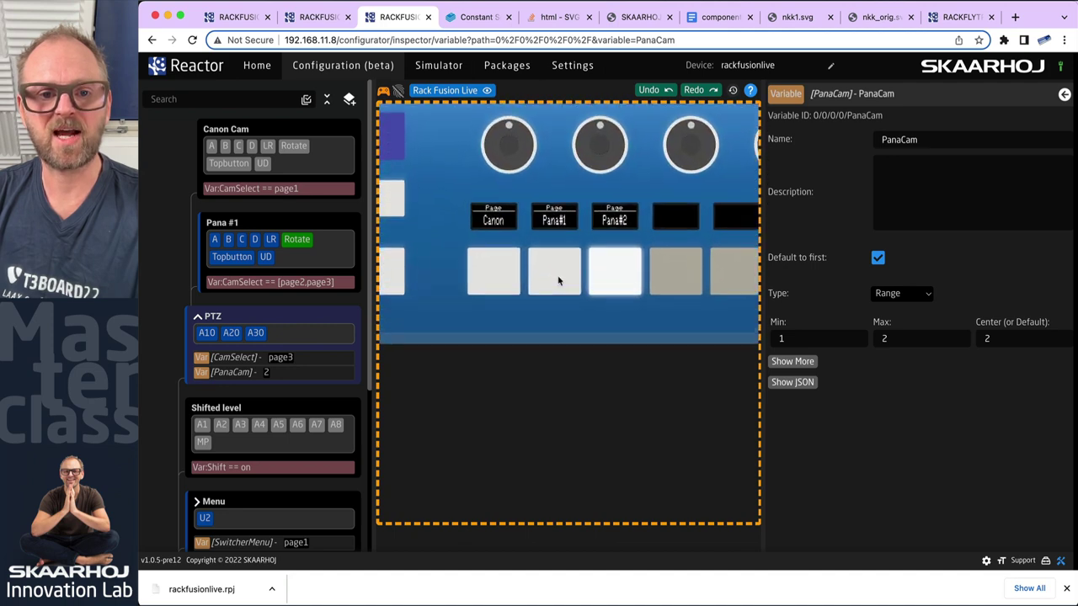
scroll(558, 280, up, 2)
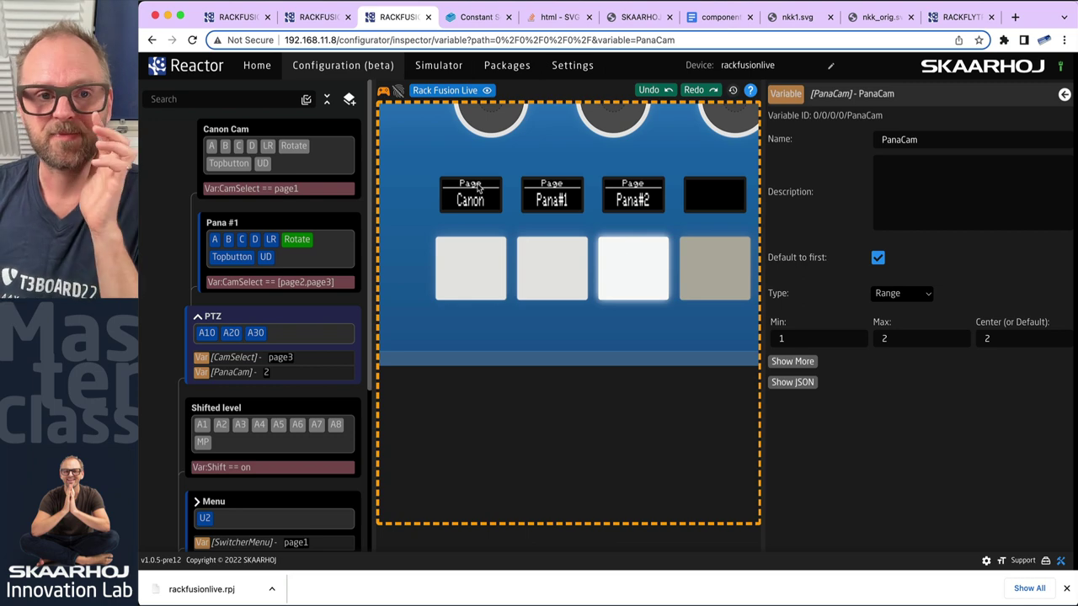
click(647, 286)
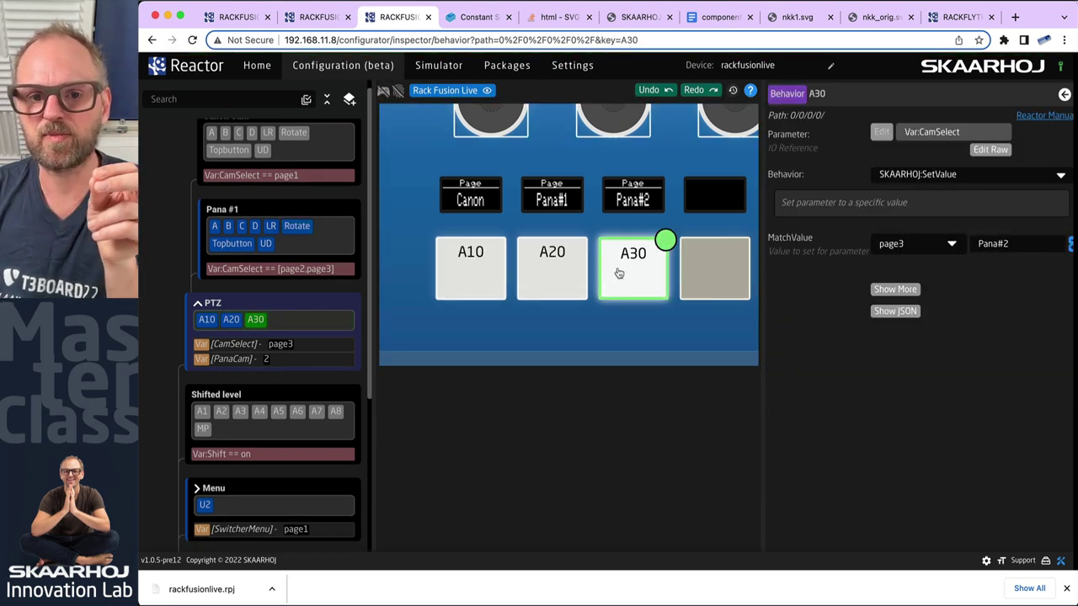
click(561, 274)
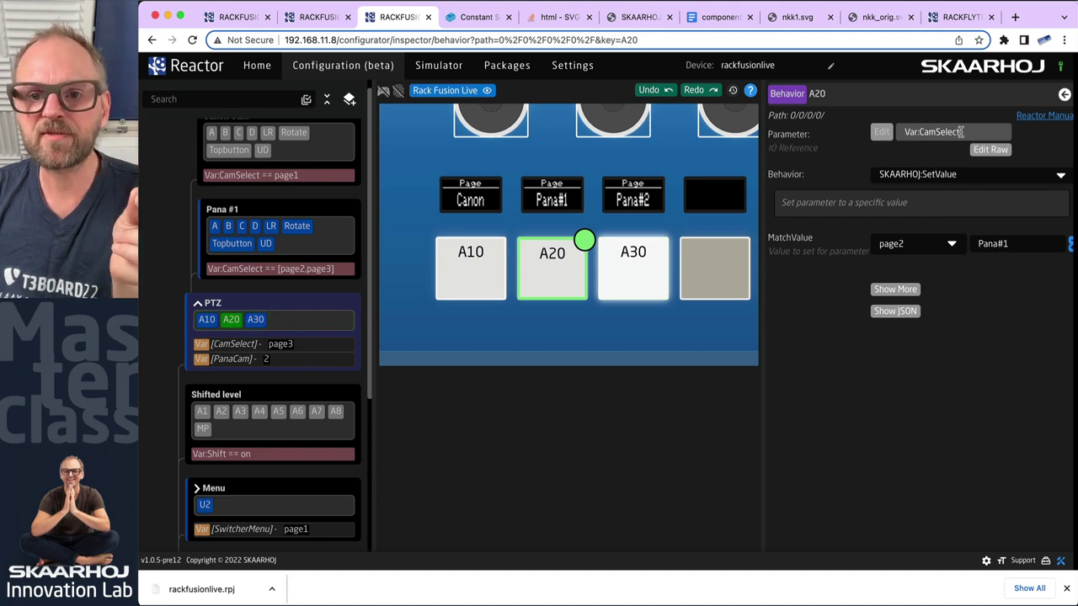
click(891, 290)
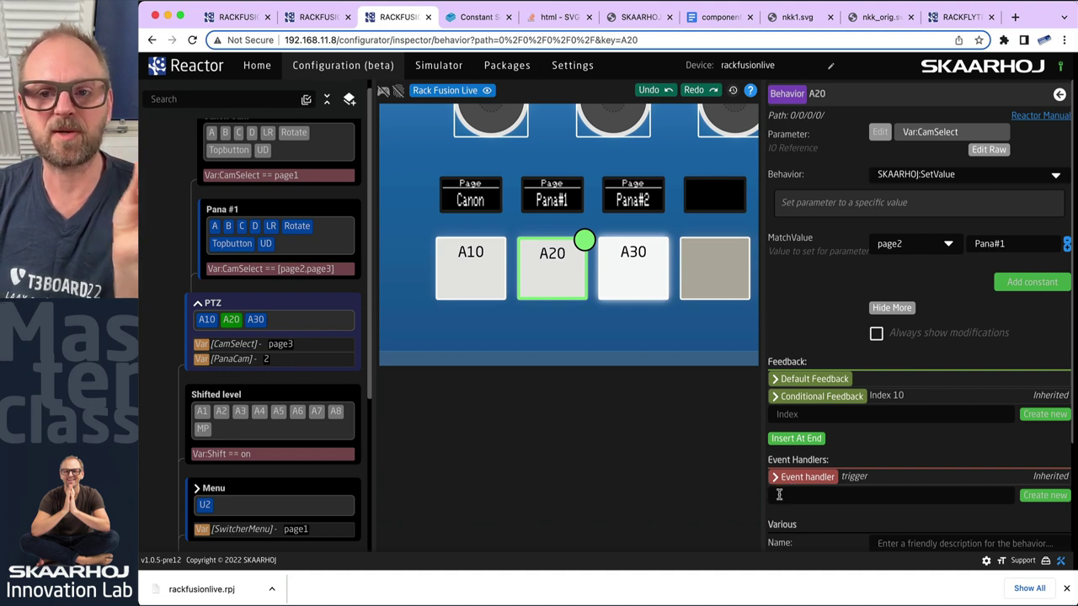
Add a new event handler named camsel to the A20 behavior
mouse_move(800, 145)
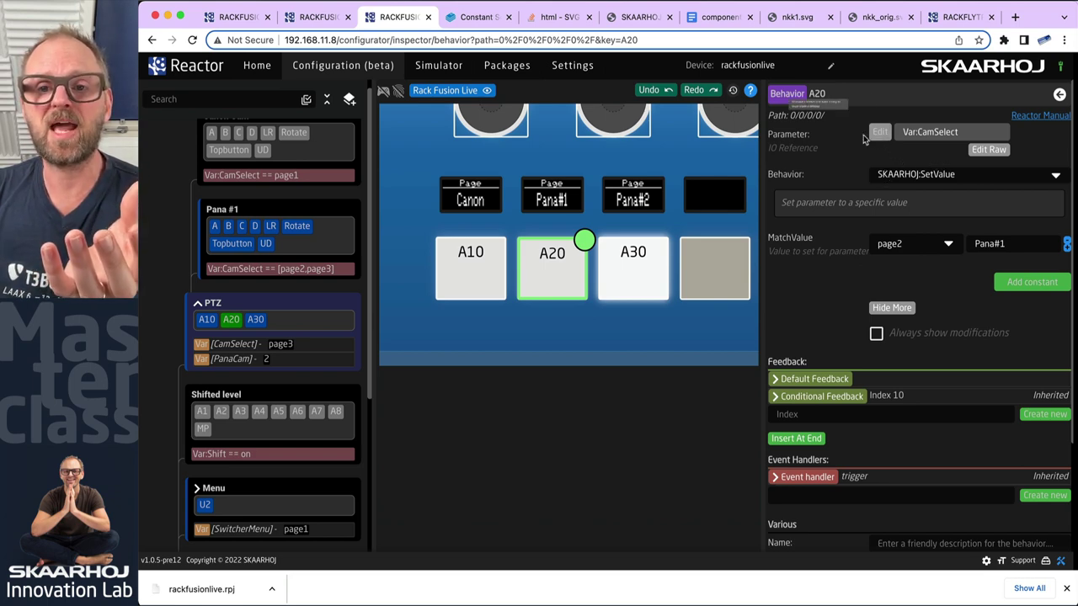
mouse_move(804, 136)
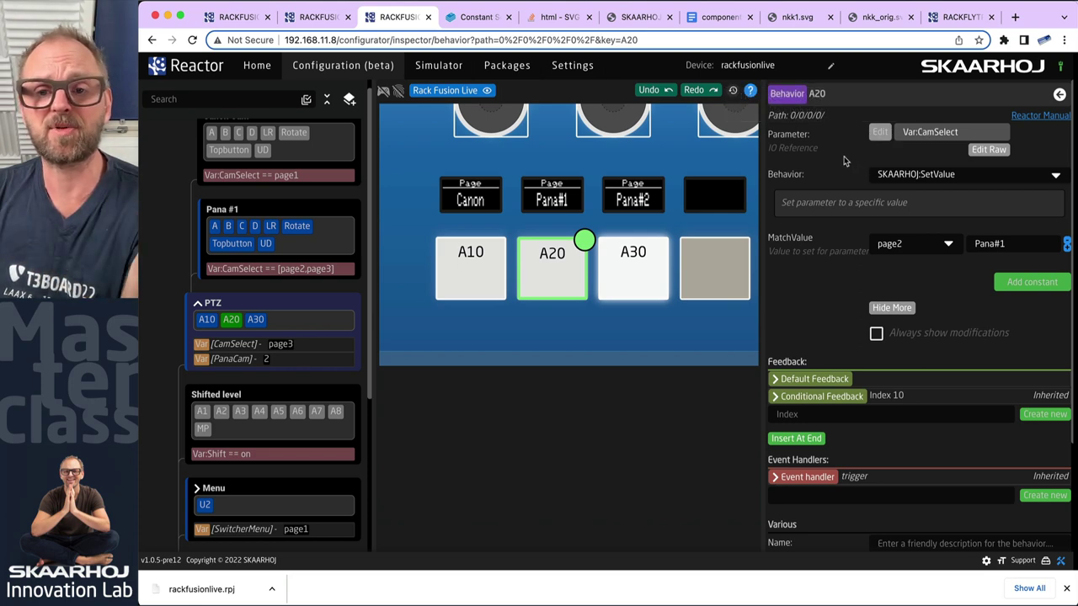
mouse_move(815, 154)
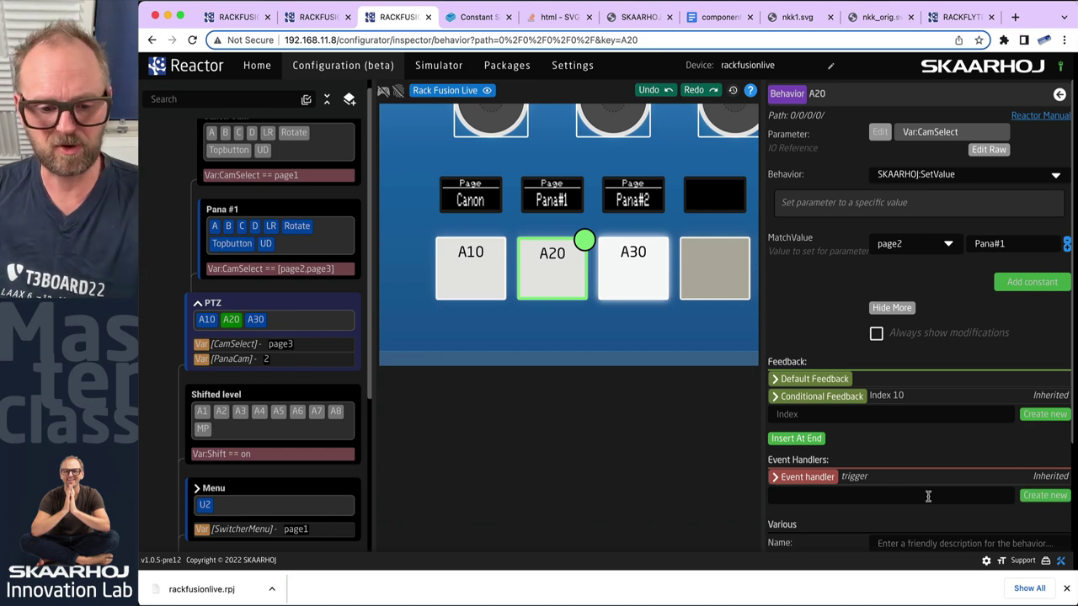
key(Tab)
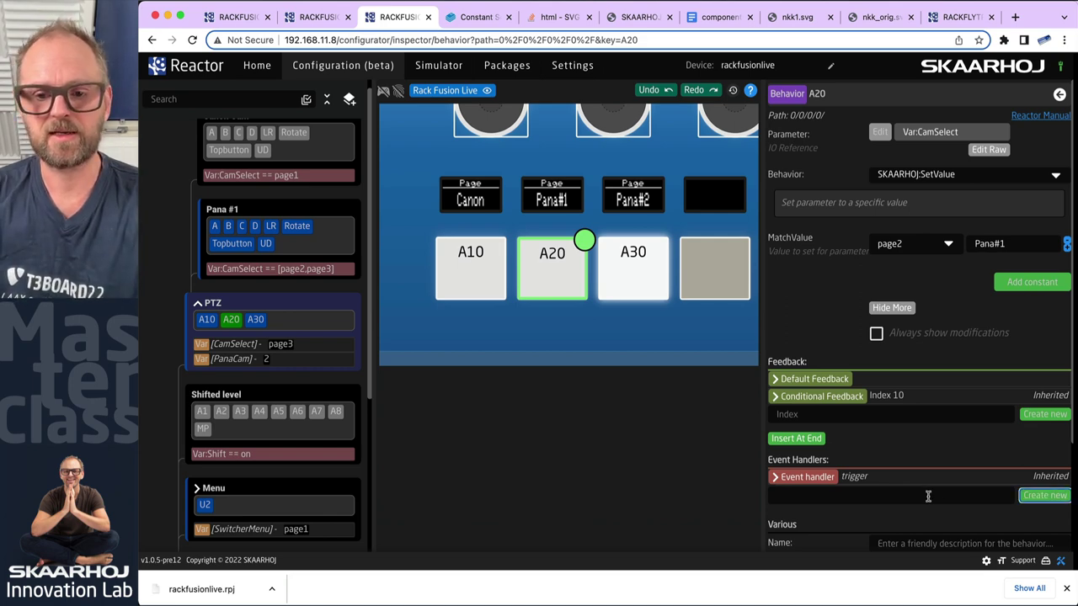
click(927, 496)
text(camsel)
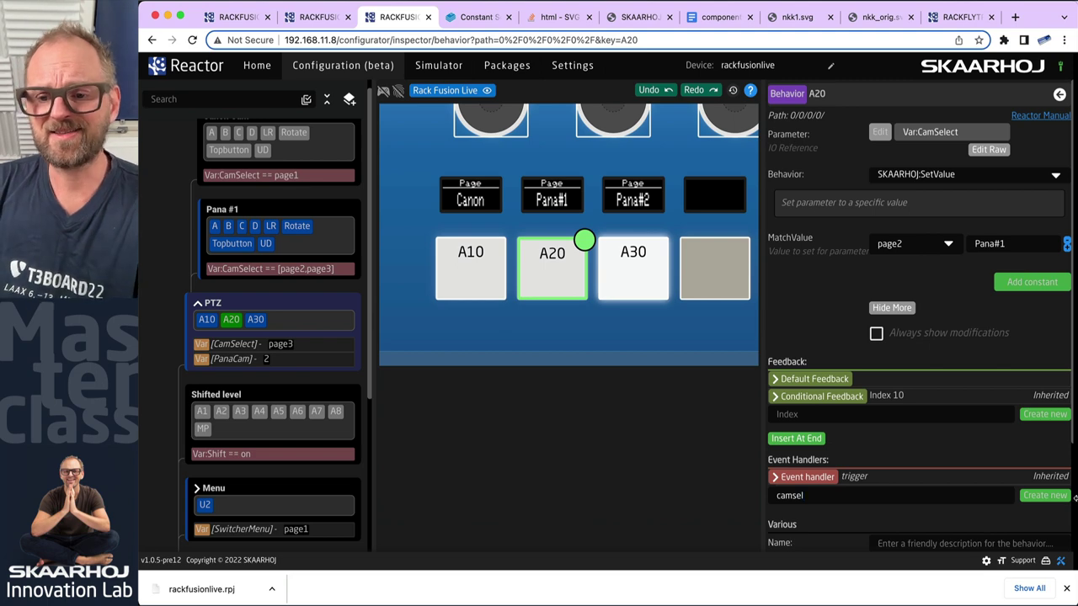
click(1046, 496)
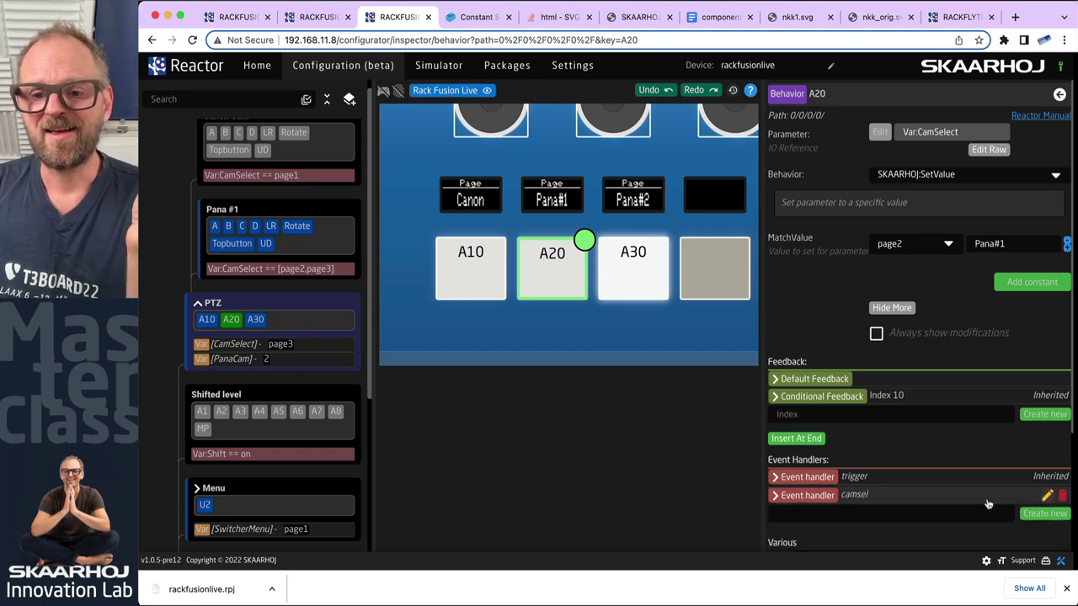
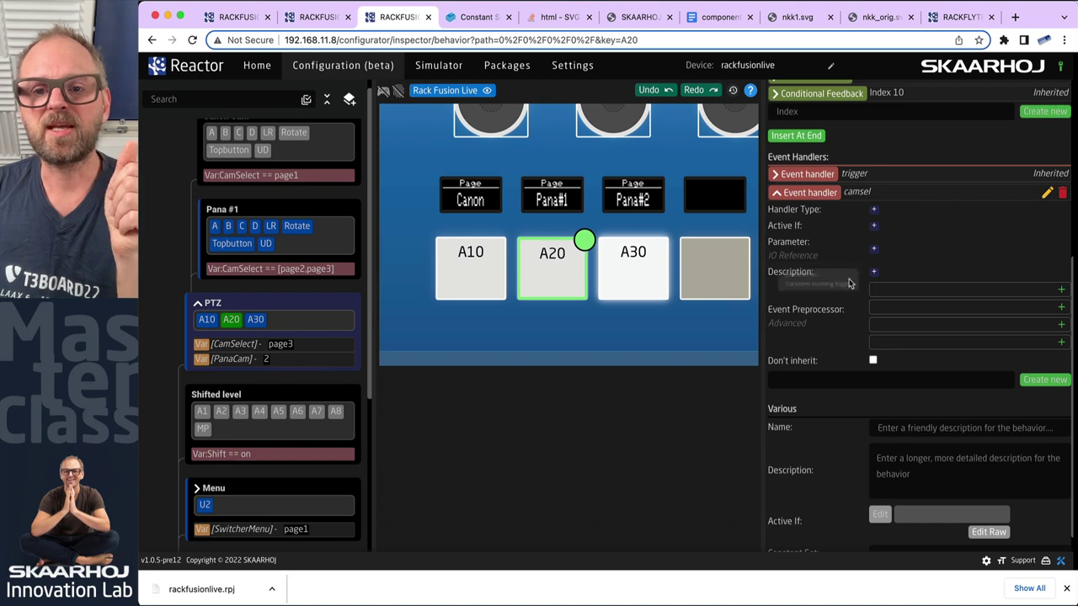
Set the camsel event handler's type to Binary (Button) with the binary type ActDown
click(874, 211)
click(897, 216)
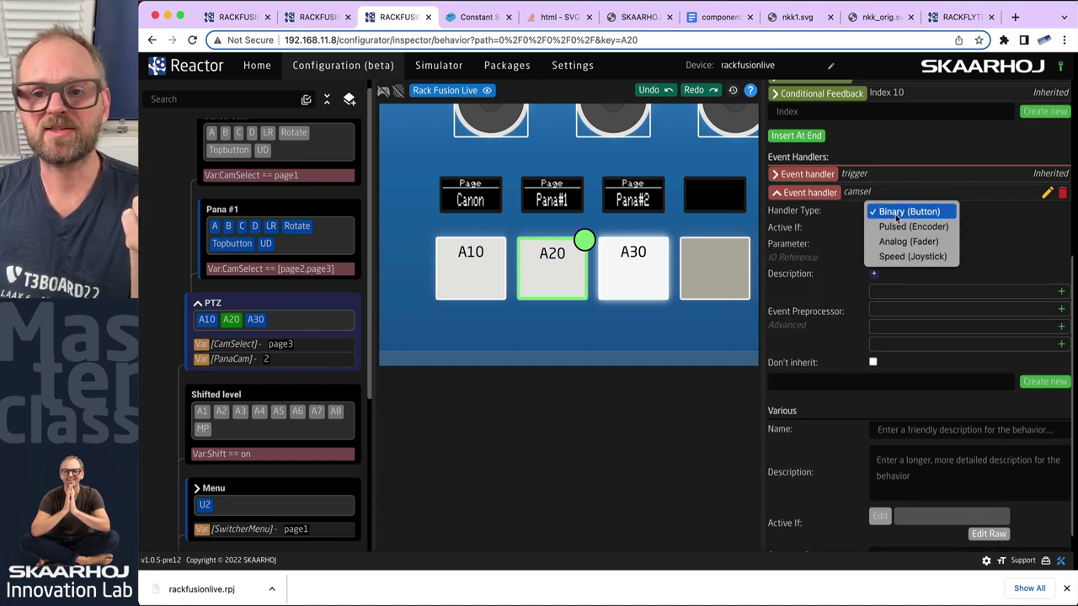
click(898, 213)
click(879, 228)
click(912, 231)
click(894, 244)
Set the camsel handler's edge filter to Any edge and its set mode to Set
click(879, 247)
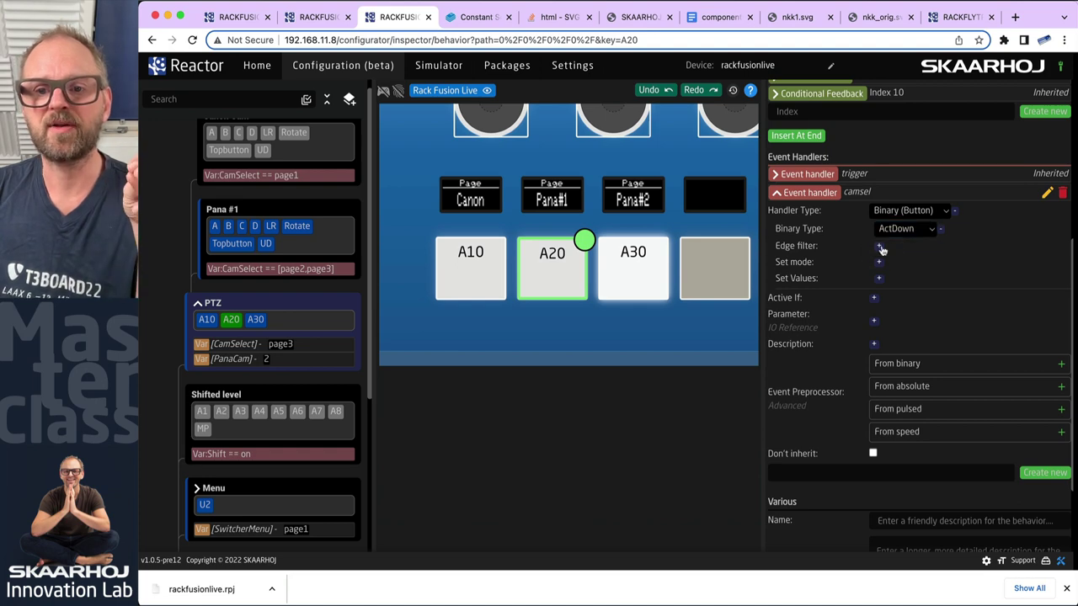
click(900, 248)
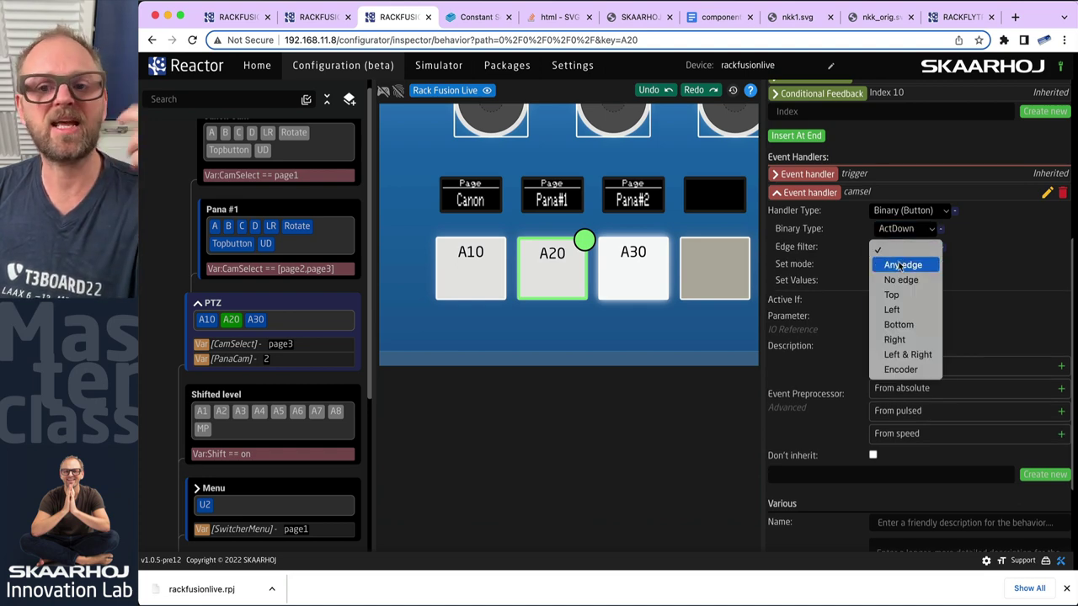
click(900, 264)
click(880, 266)
click(891, 268)
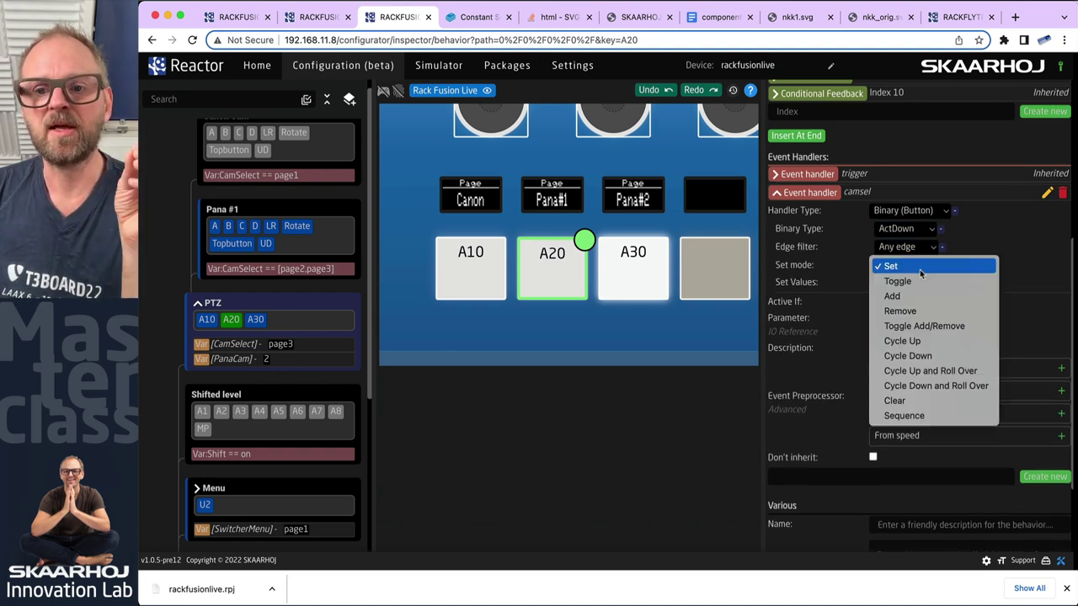
click(906, 268)
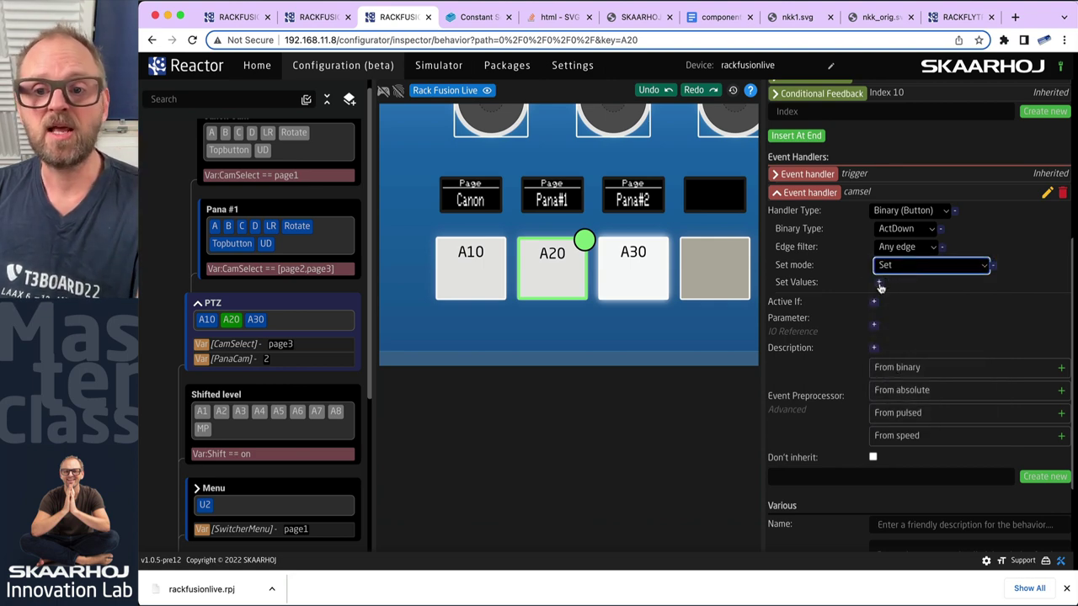
click(880, 285)
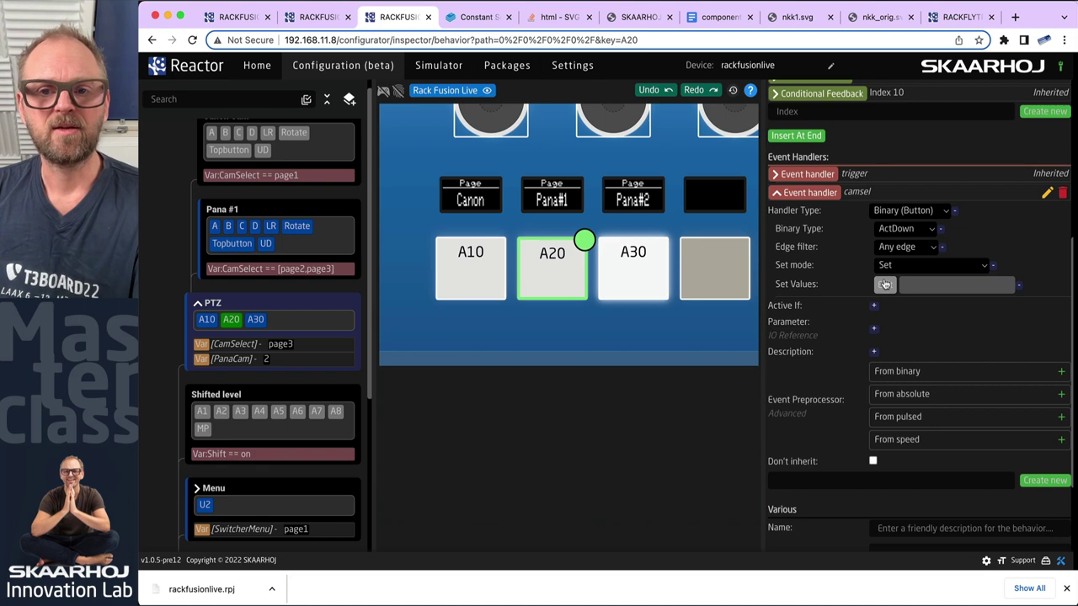
Override the camsel handler's parameter with the PanaCam variable as its IO reference
scroll(884, 284, up, 5)
scroll(909, 320, down, 5)
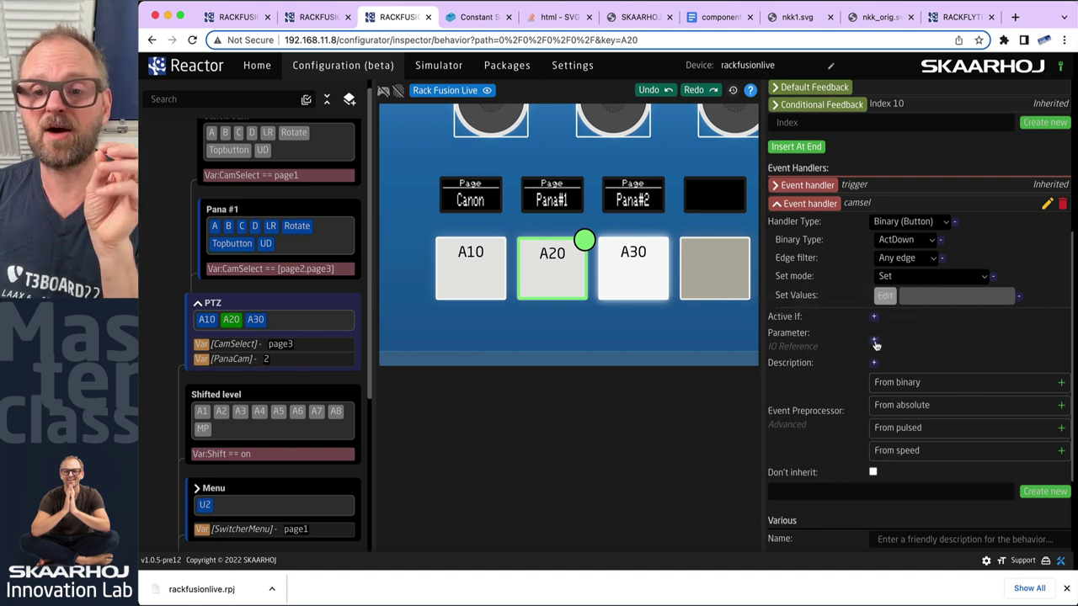
click(873, 343)
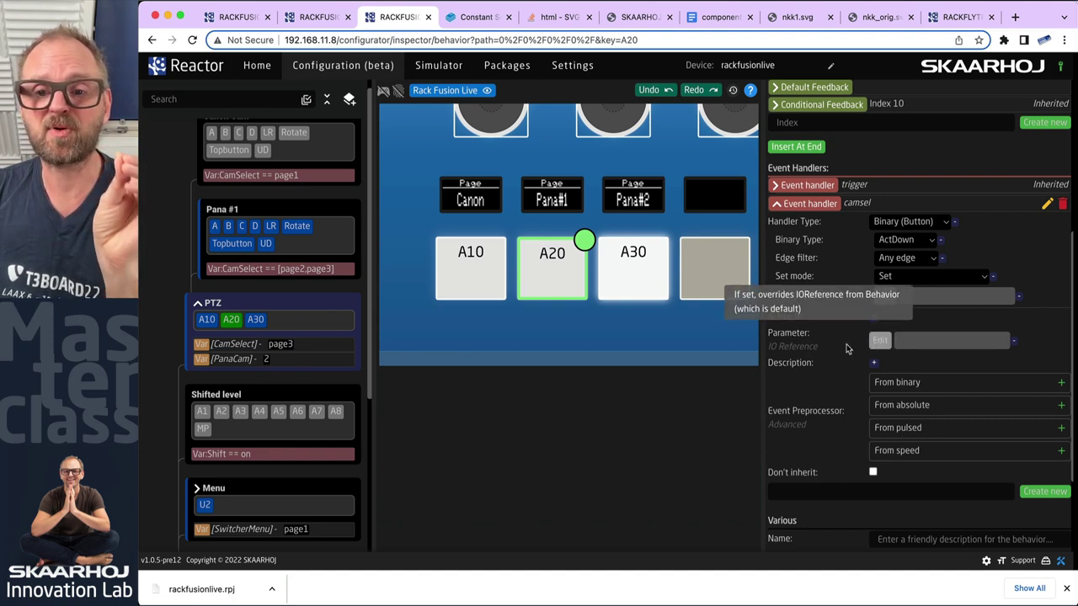
click(880, 341)
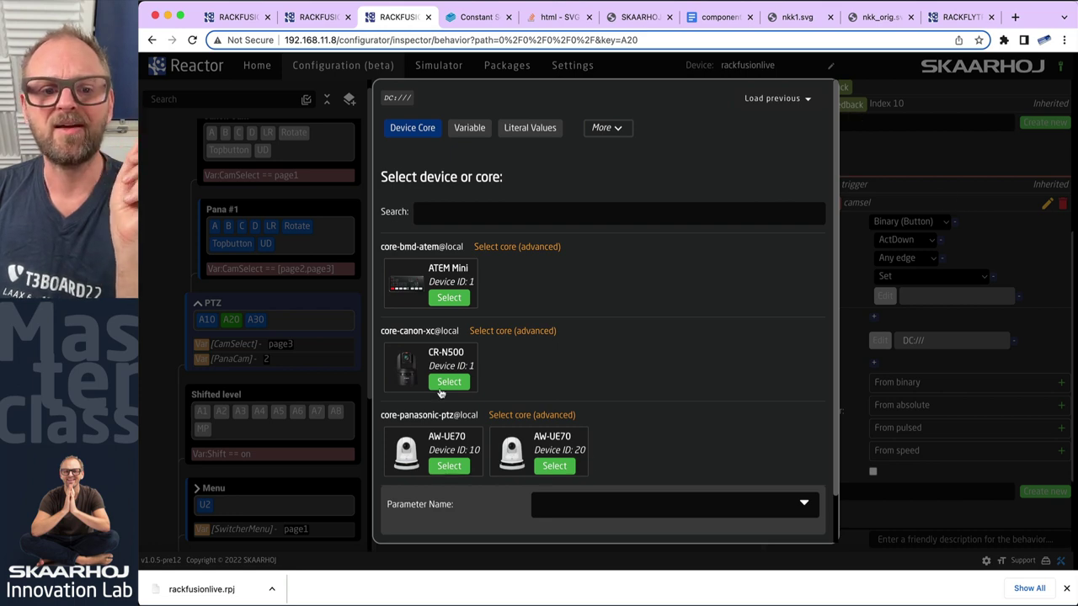
click(476, 127)
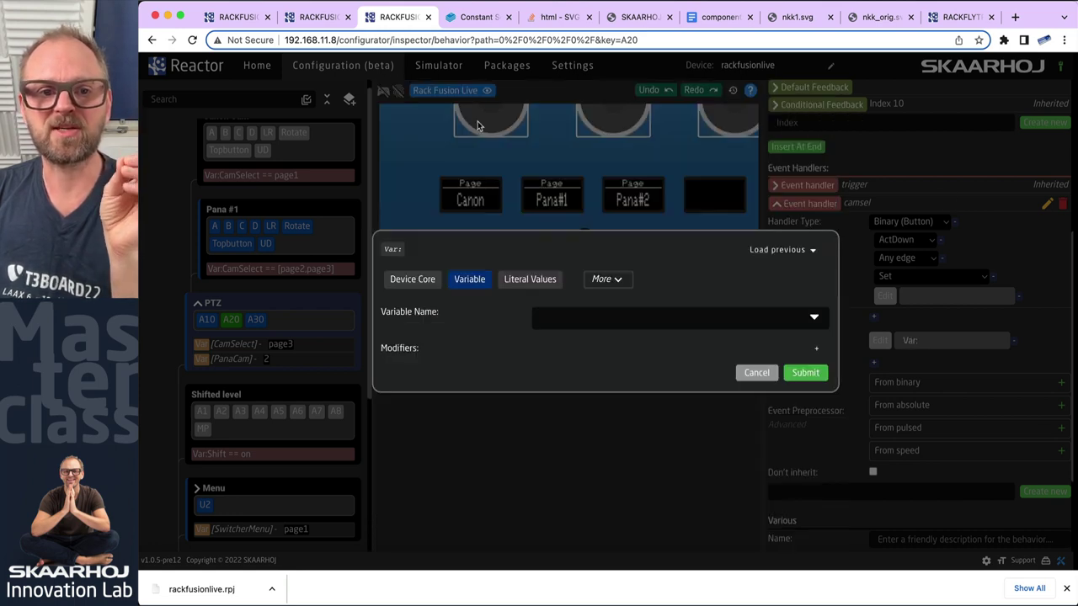
click(584, 315)
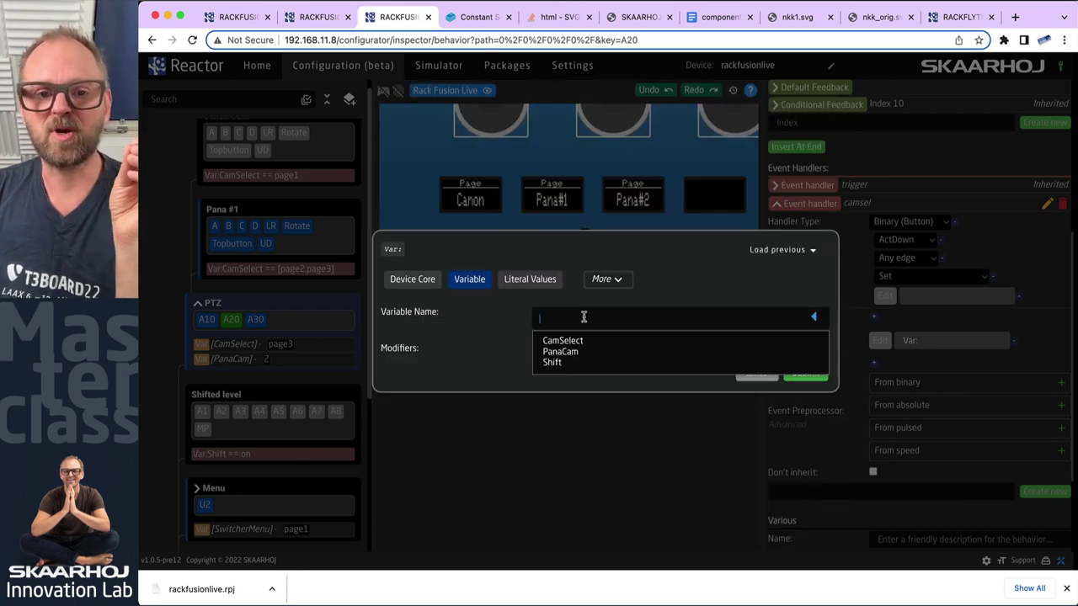
click(563, 353)
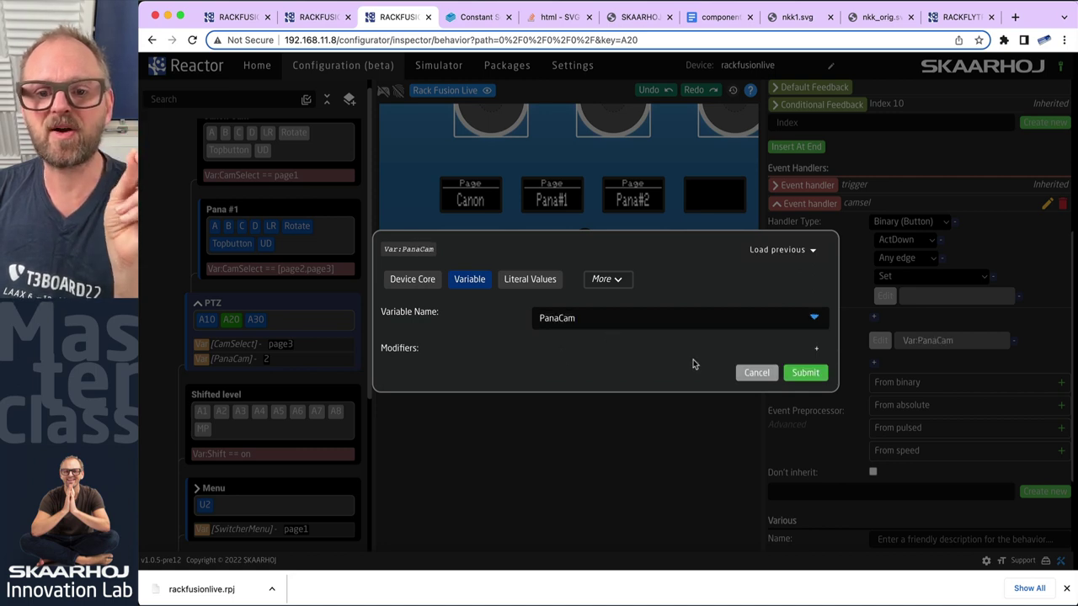
click(803, 372)
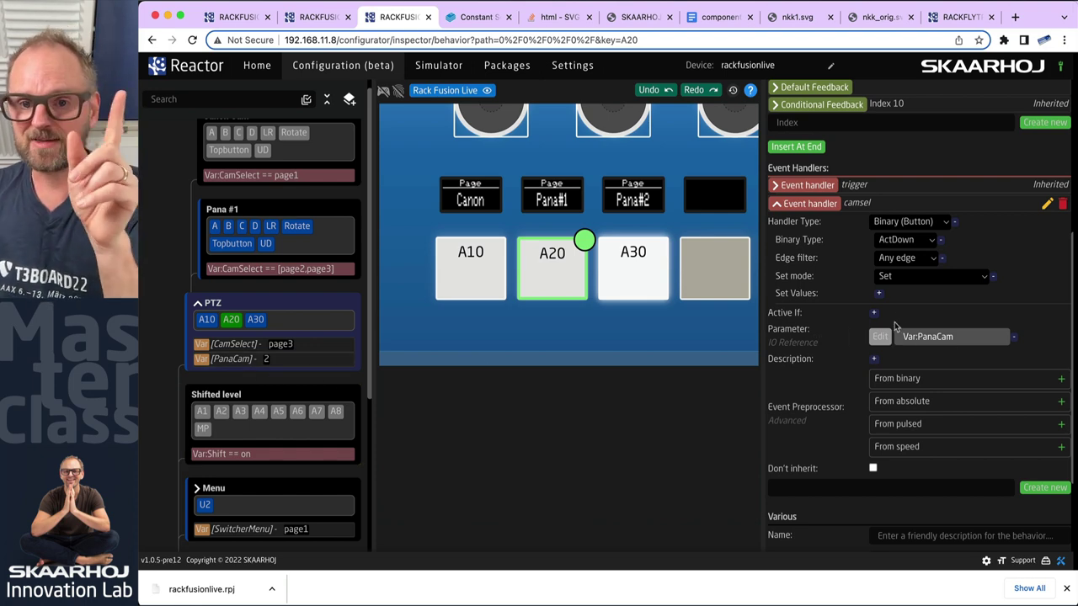
Give the camsel handler the literal set value 10
click(880, 294)
click(891, 298)
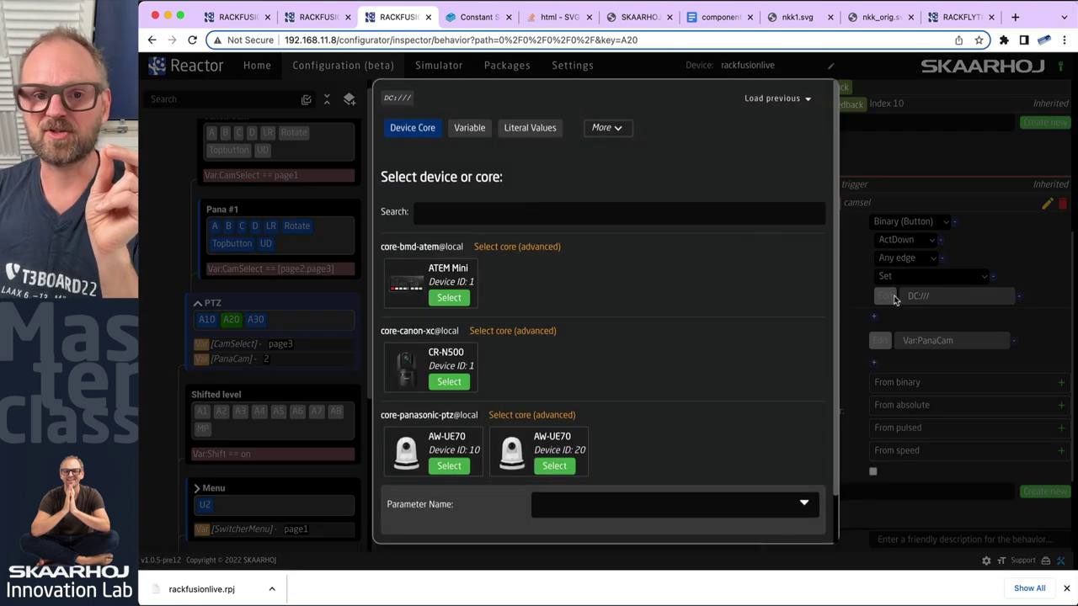
click(525, 132)
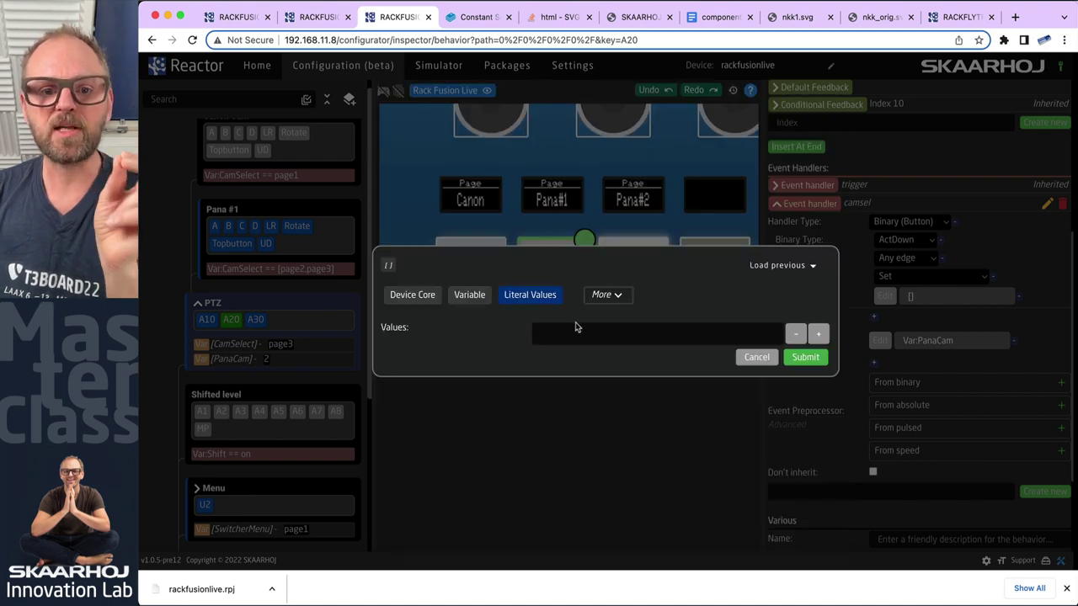
click(730, 339)
text(10)
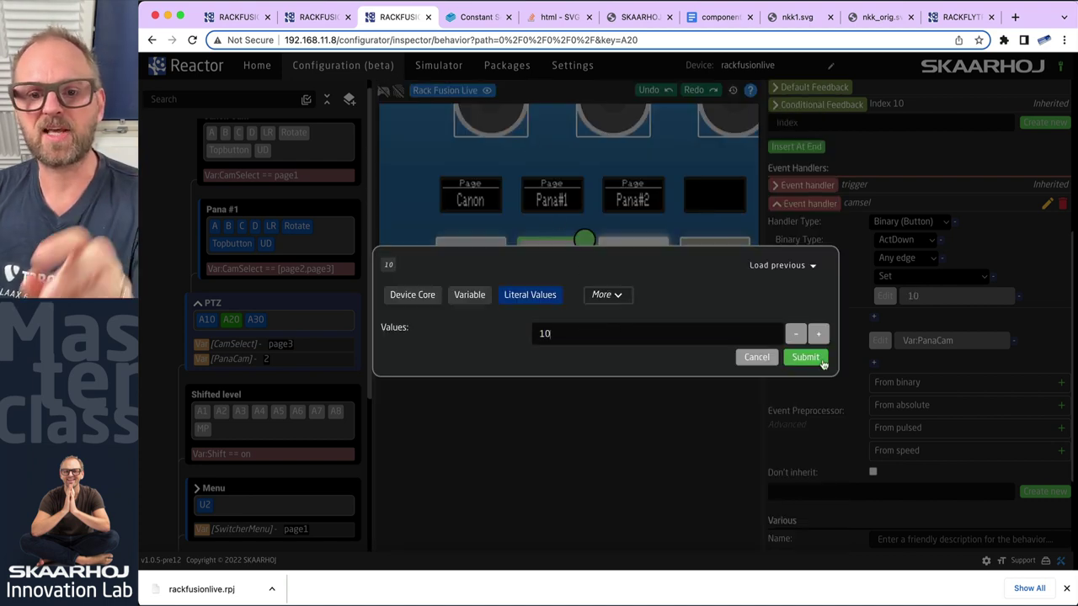
click(805, 357)
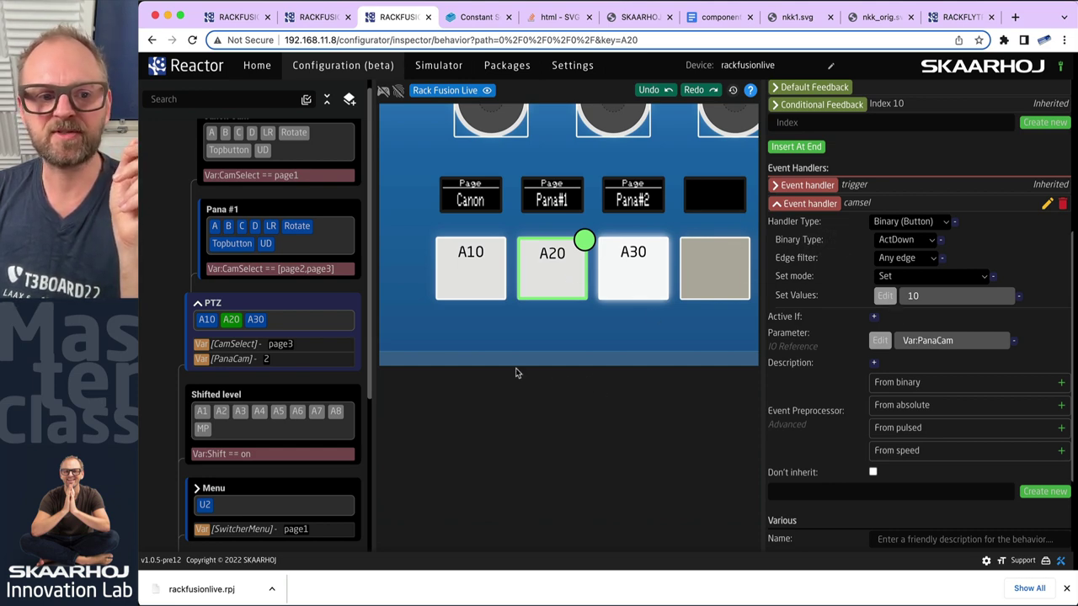
Set the PanaCam variable's range maximum to 100
click(228, 359)
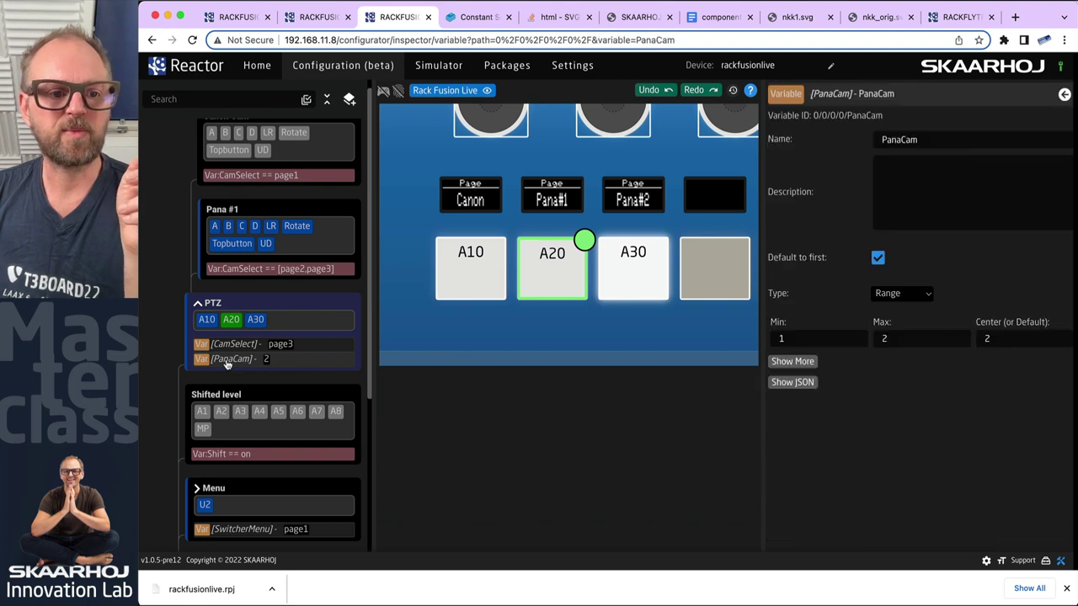
click(891, 337)
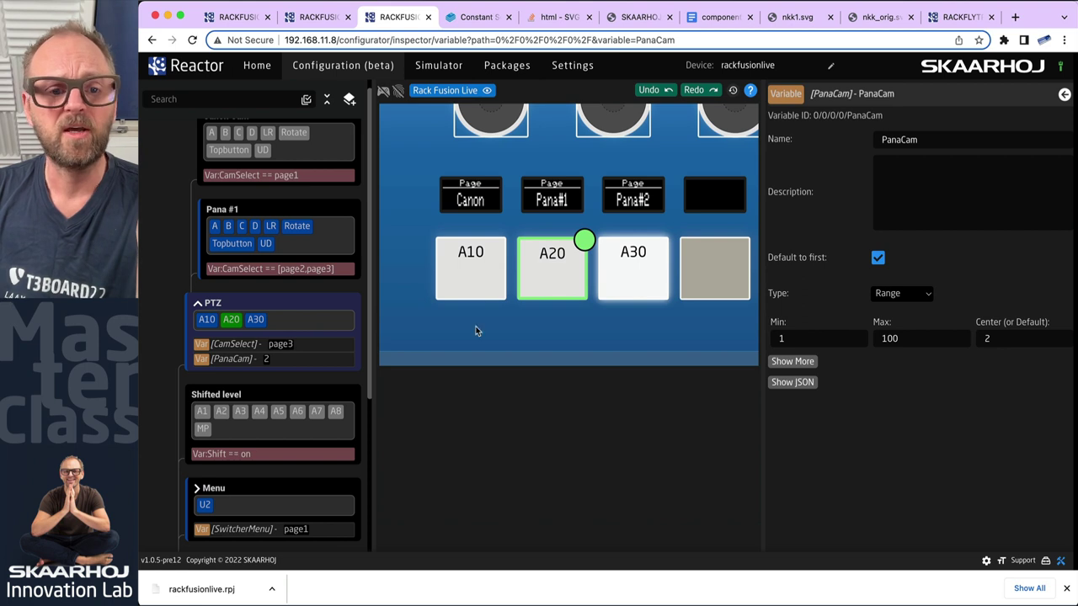
Test the Pana#1 and Pana#2 page keys in simulation against the CamSelect and PanaCam values, and return to editing
click(558, 275)
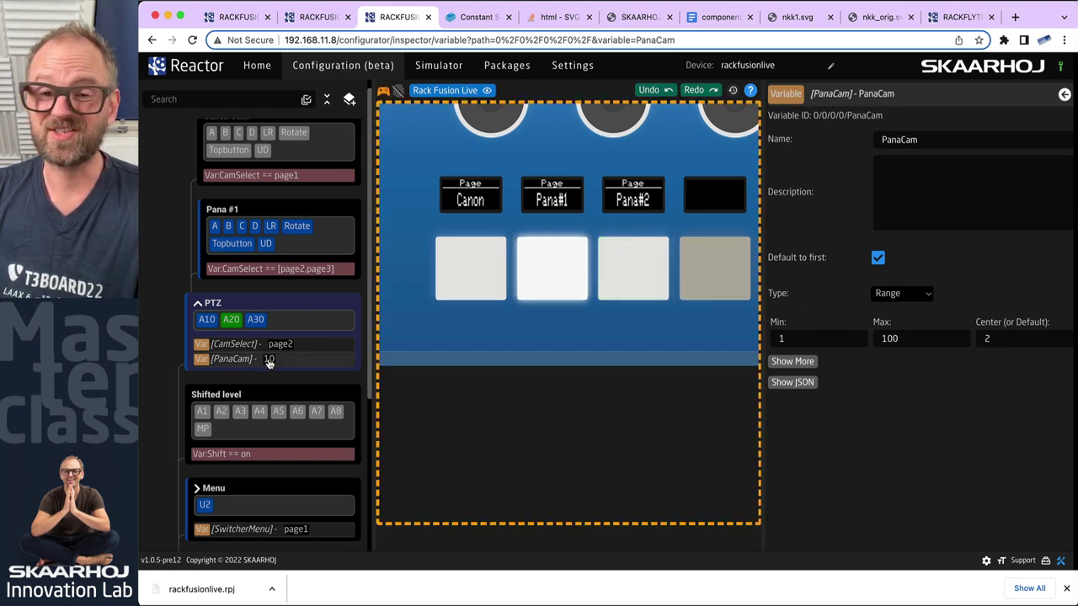
click(632, 279)
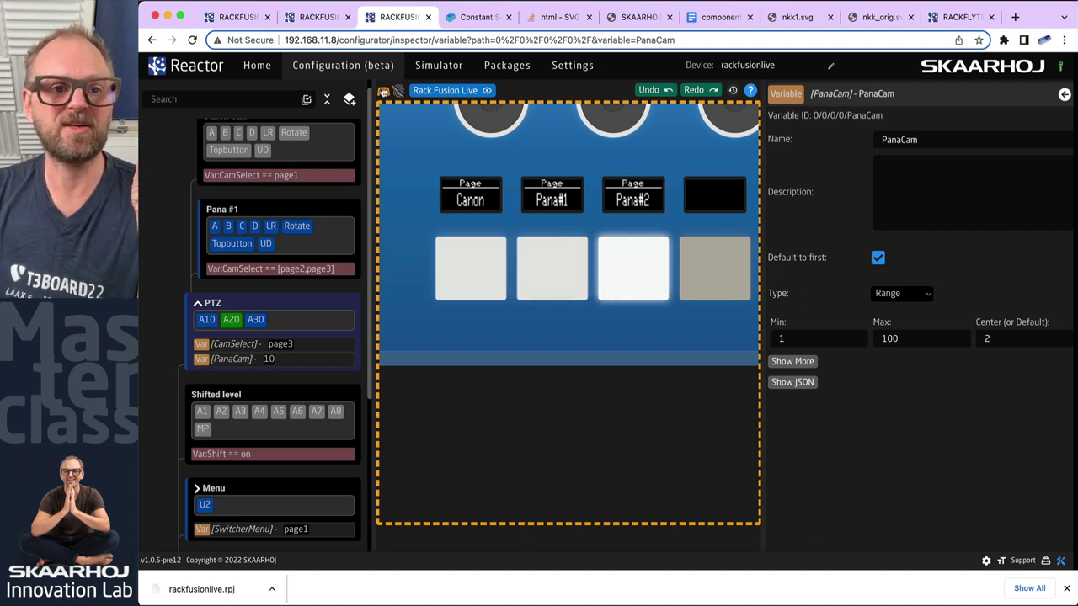
click(383, 91)
Examine the A20 behavior's additional settings, including its inherited conditional feedback and its event handlers
click(558, 277)
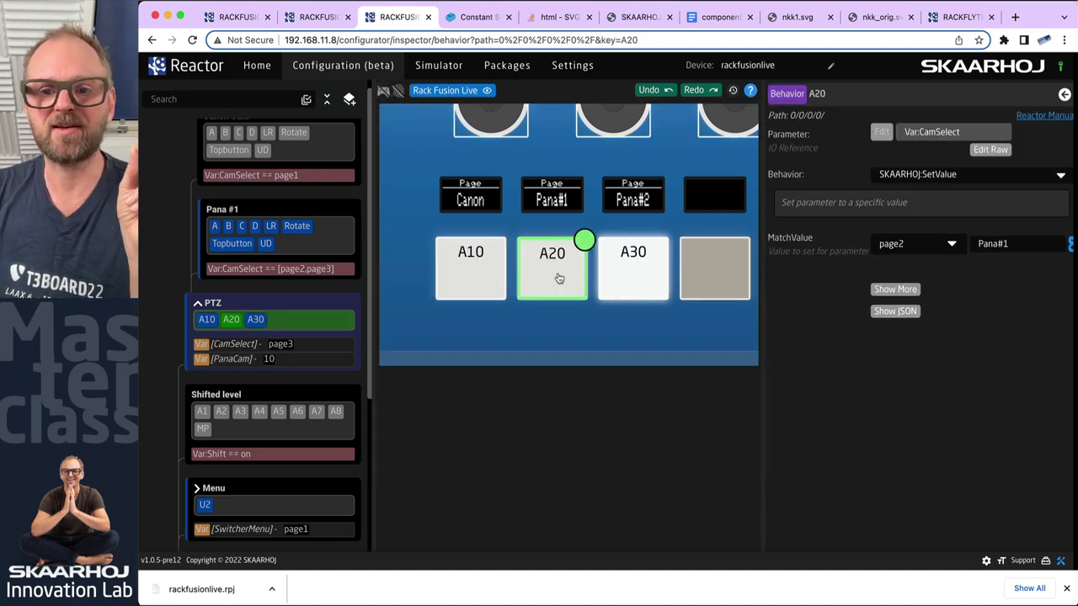
click(885, 290)
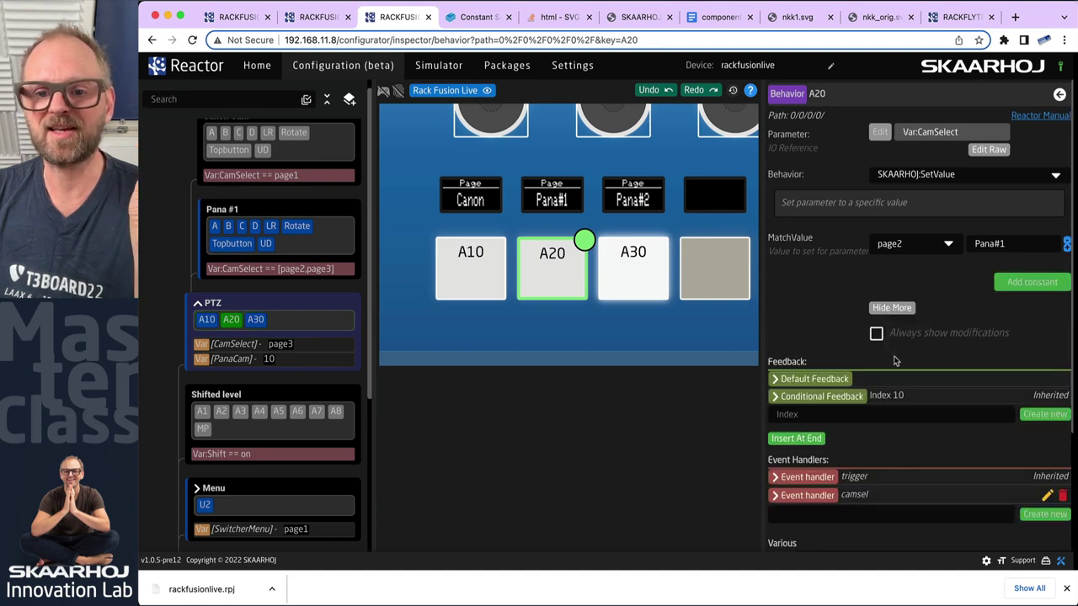
scroll(892, 337, down, 1)
click(776, 303)
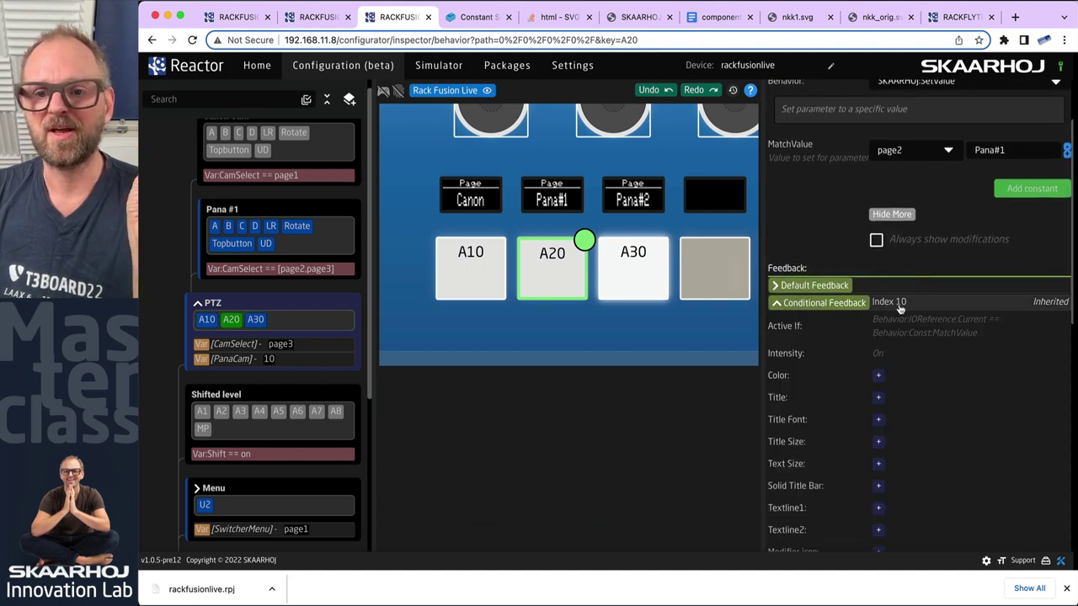
scroll(900, 387, down, 8)
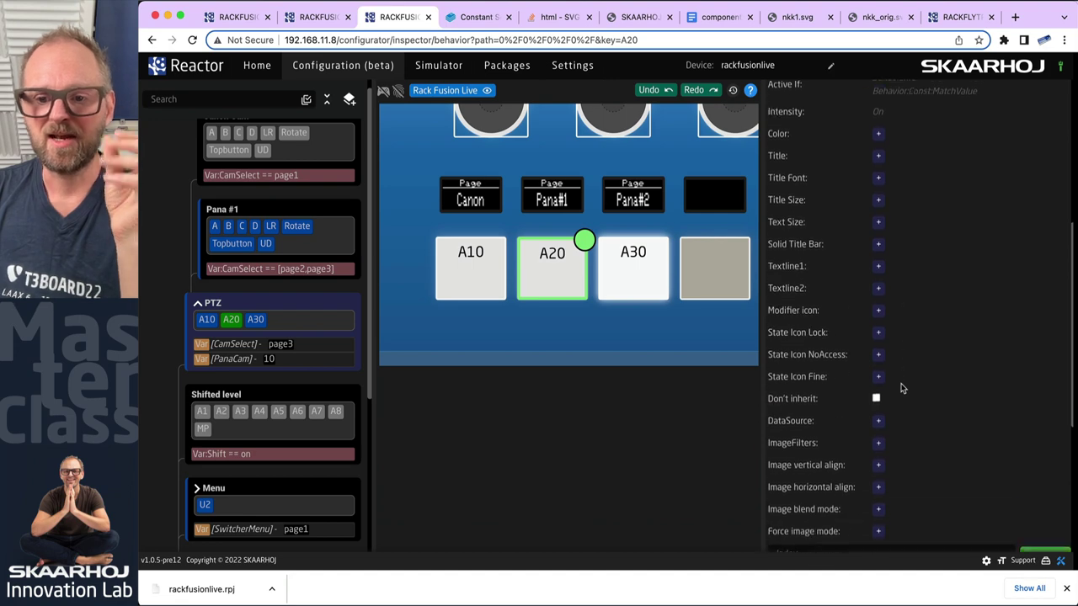
scroll(901, 387, down, 4)
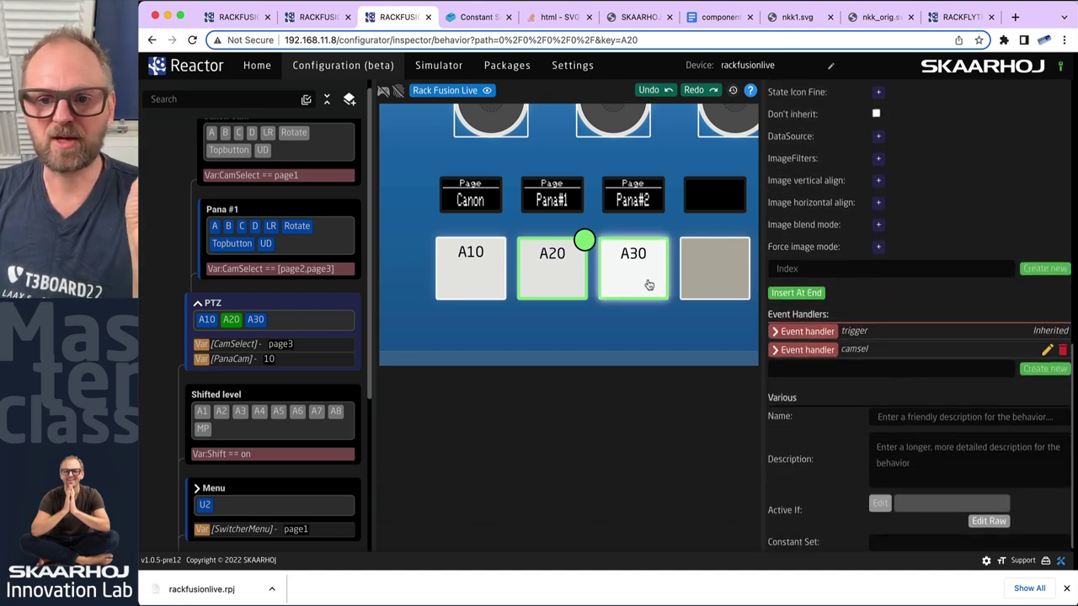
click(637, 279)
scroll(926, 351, down, 10)
scroll(846, 294, up, 7)
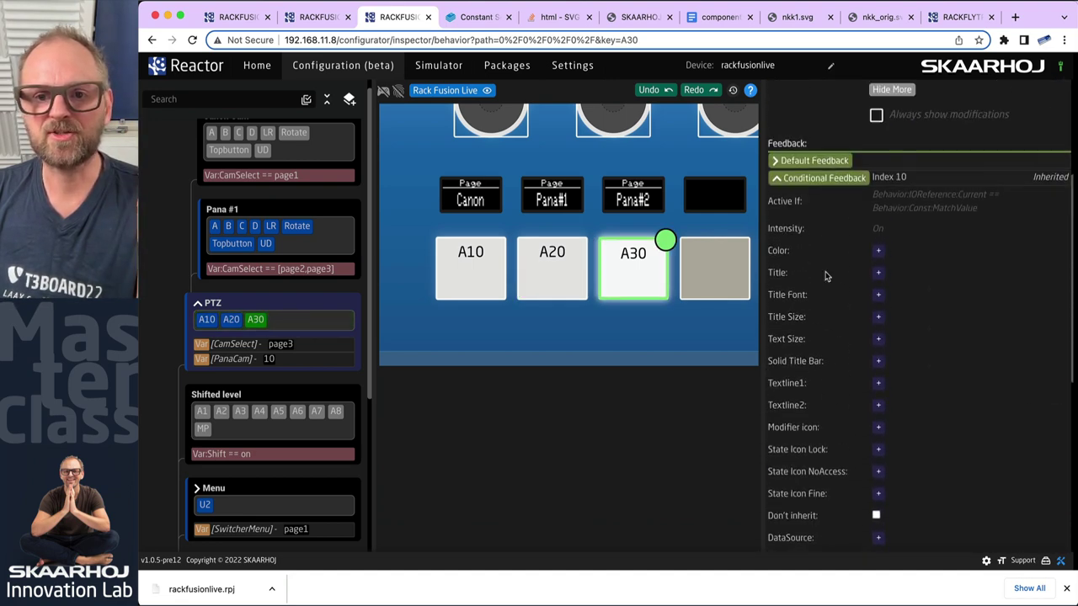
click(775, 268)
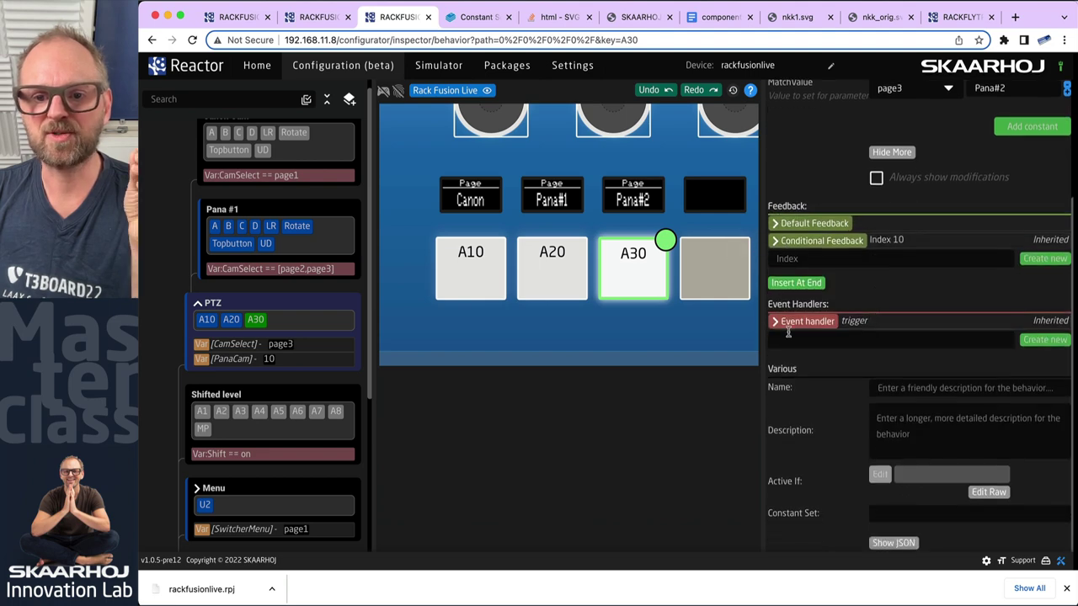
click(979, 340)
text(camsel)
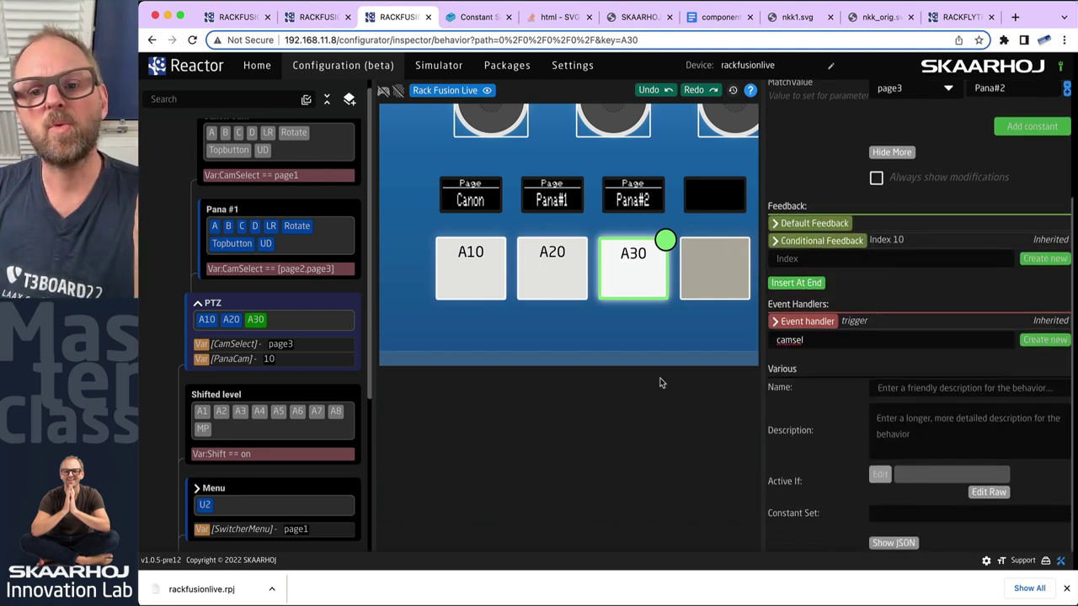
double_click(824, 340)
key(BackSpace)
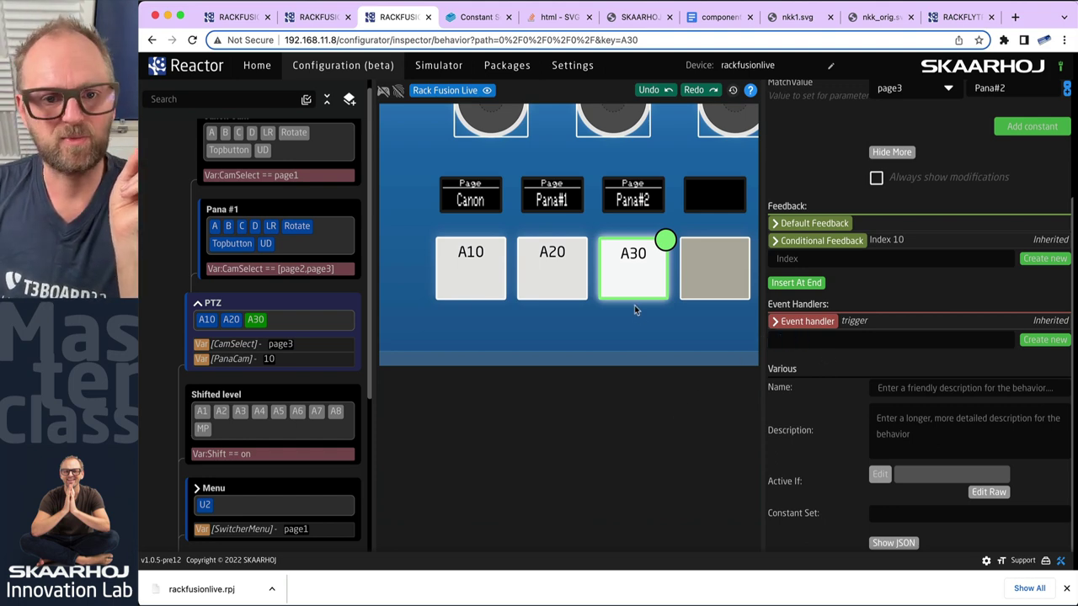
Create a master behavior named PanaSel on the PTZ layer, copied from A20
click(563, 285)
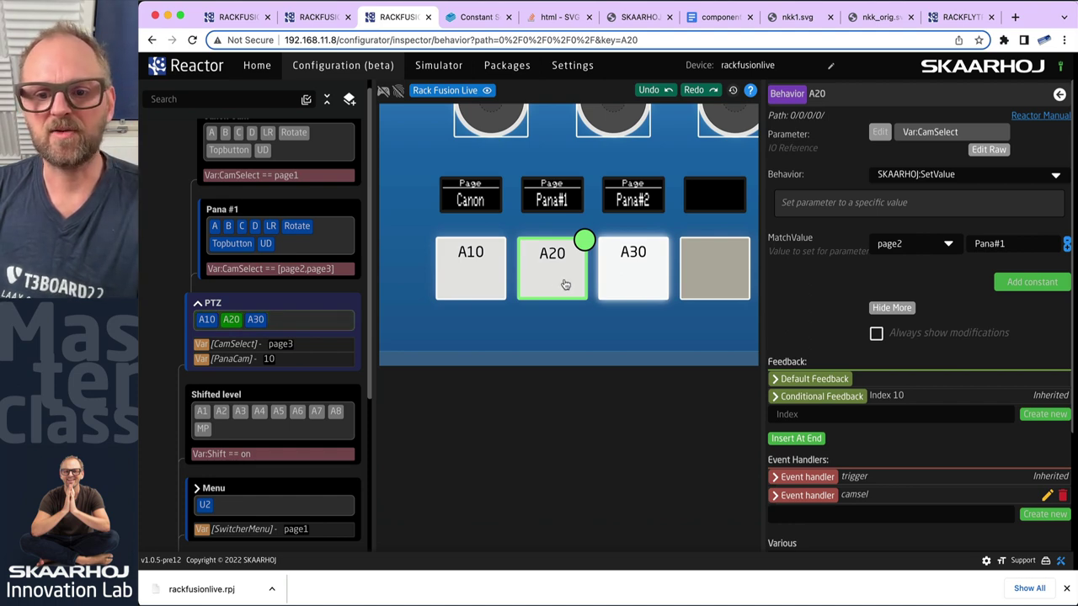
click(233, 307)
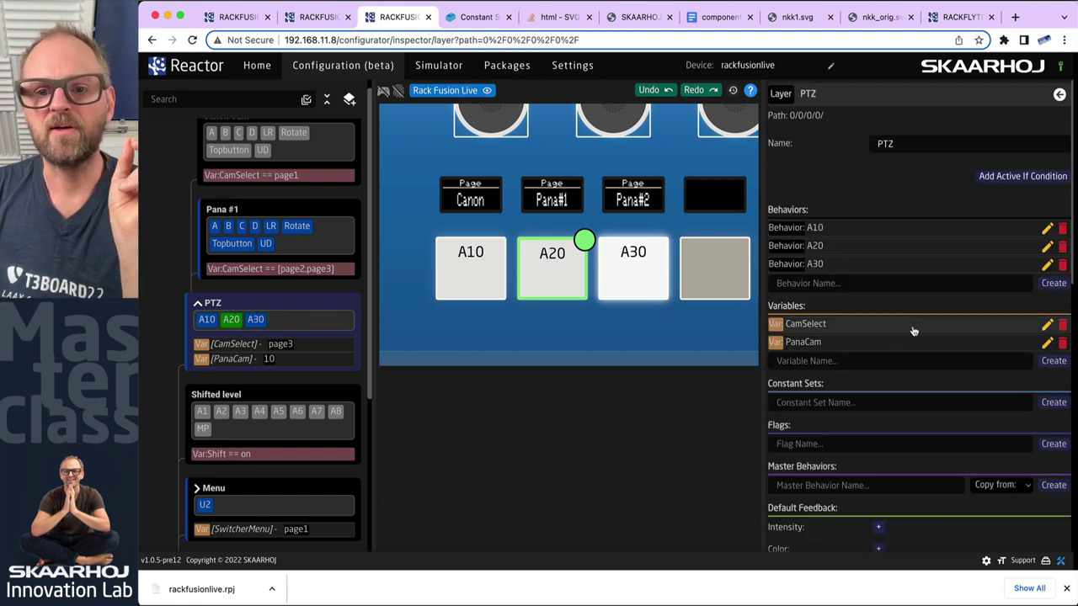
click(800, 486)
text(PanaSel)
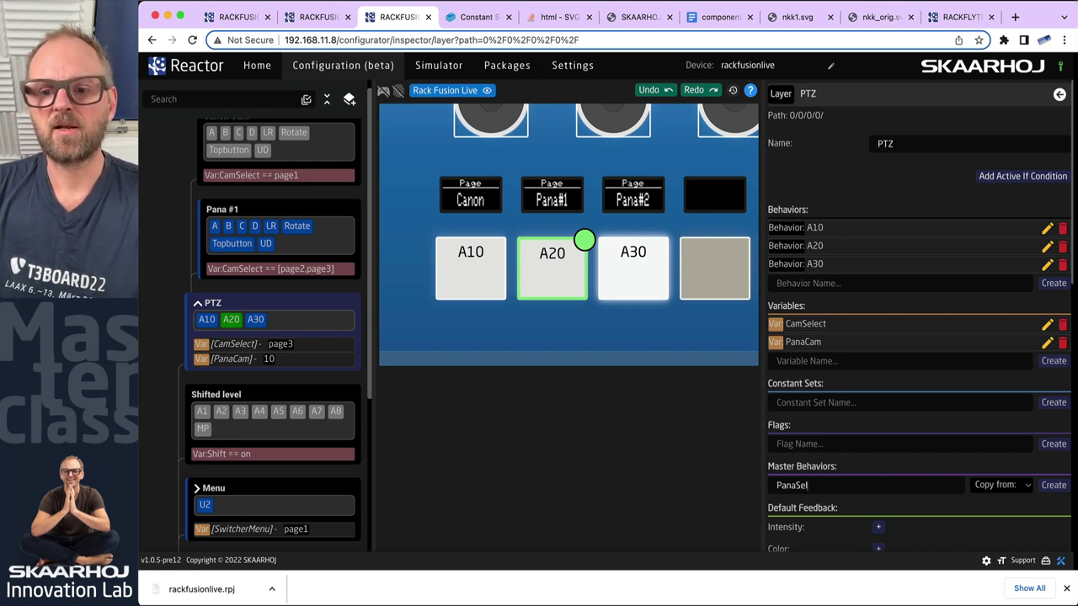
click(1025, 487)
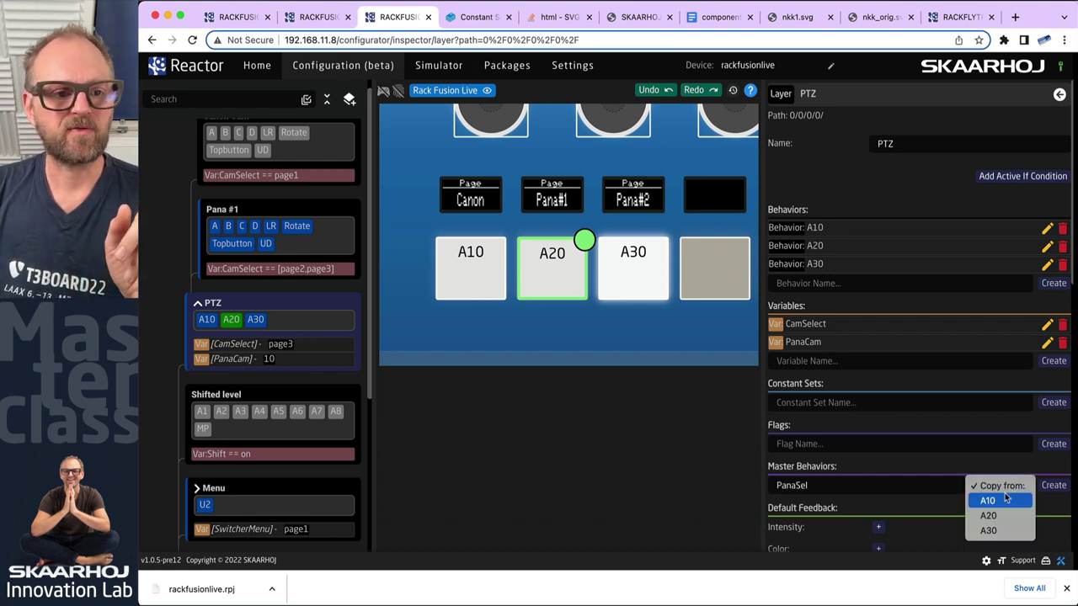
click(998, 515)
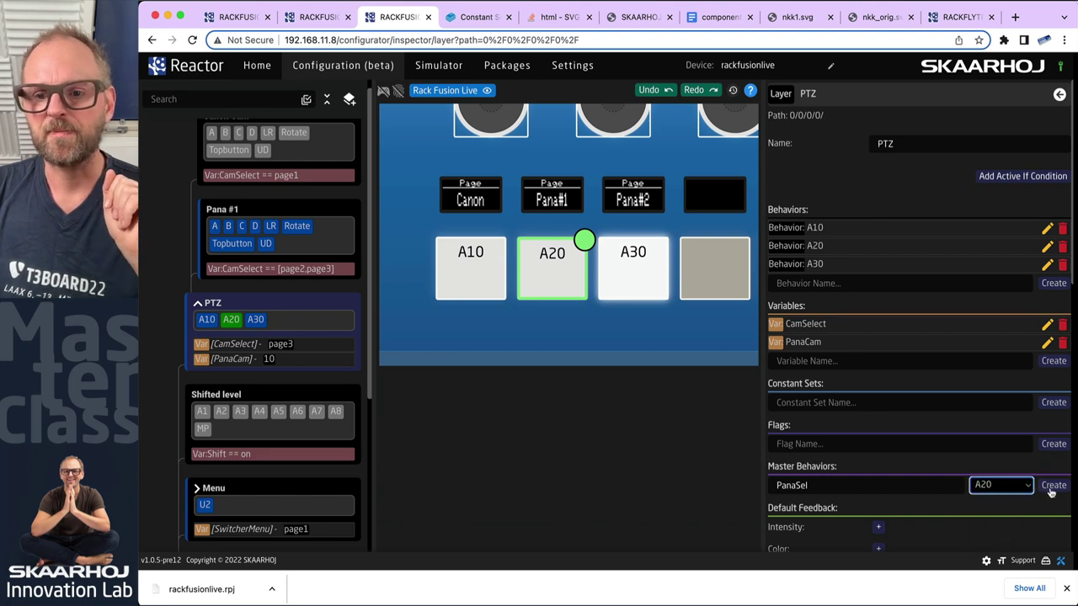
click(1052, 485)
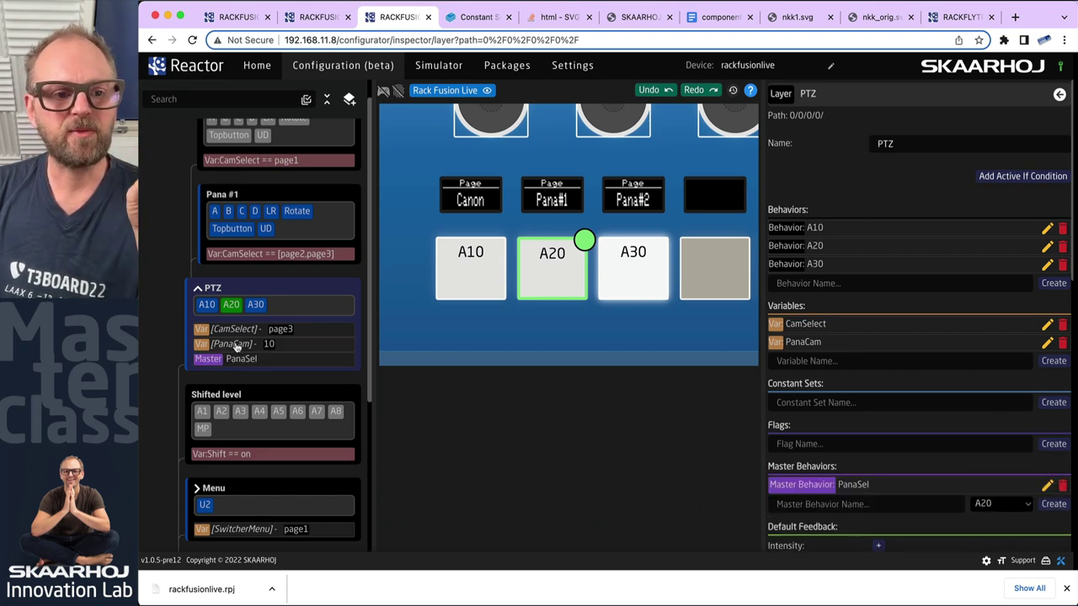
Examine the PanaSel master behavior's additional settings, including its camsel event handler
click(234, 360)
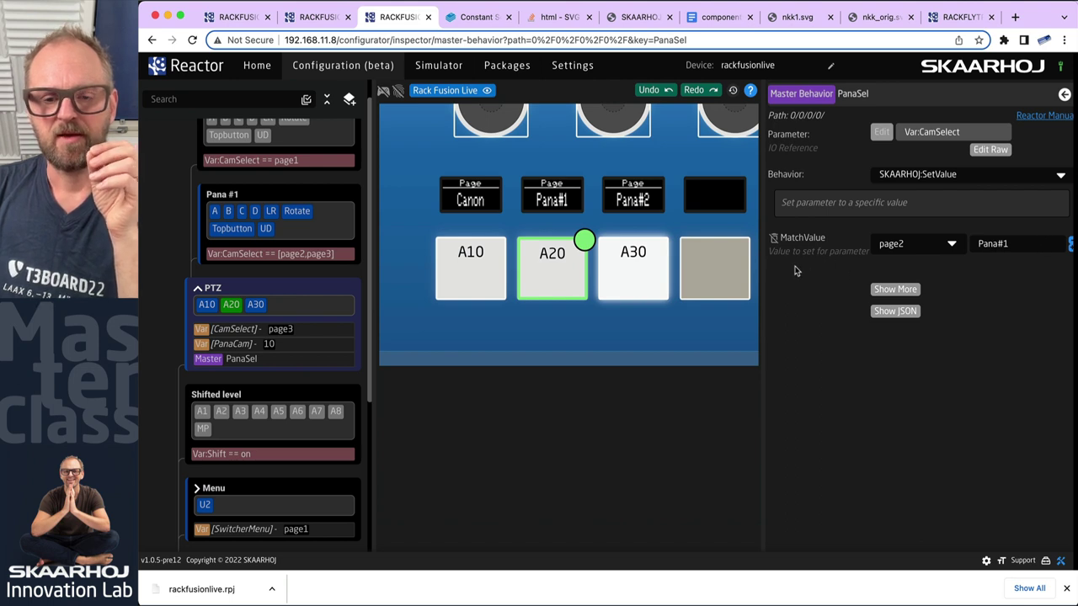
click(880, 289)
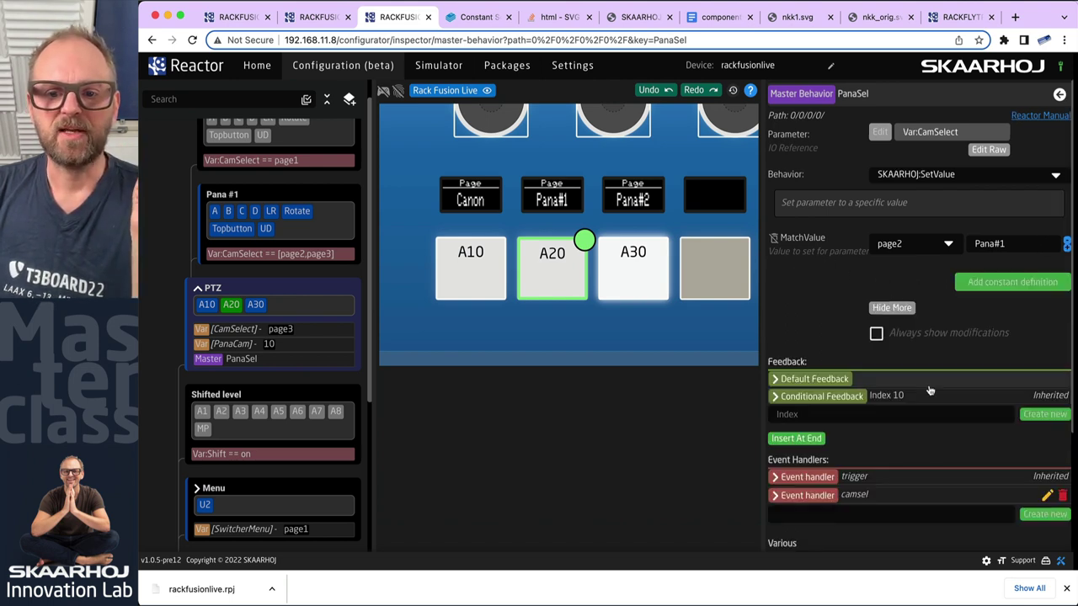
scroll(926, 383, down, 2)
click(791, 388)
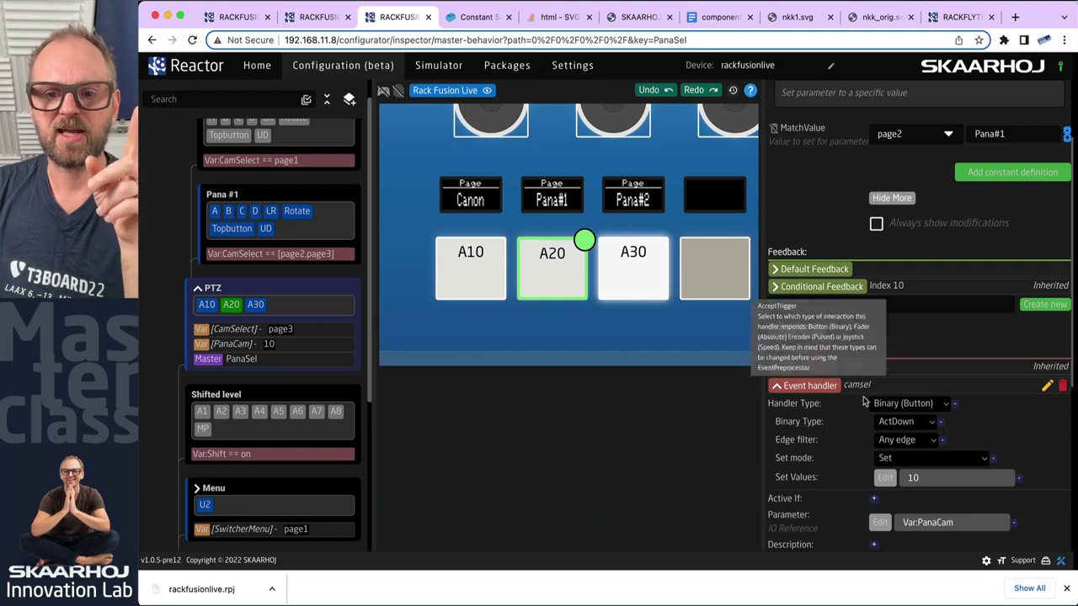
scroll(926, 371, down, 2)
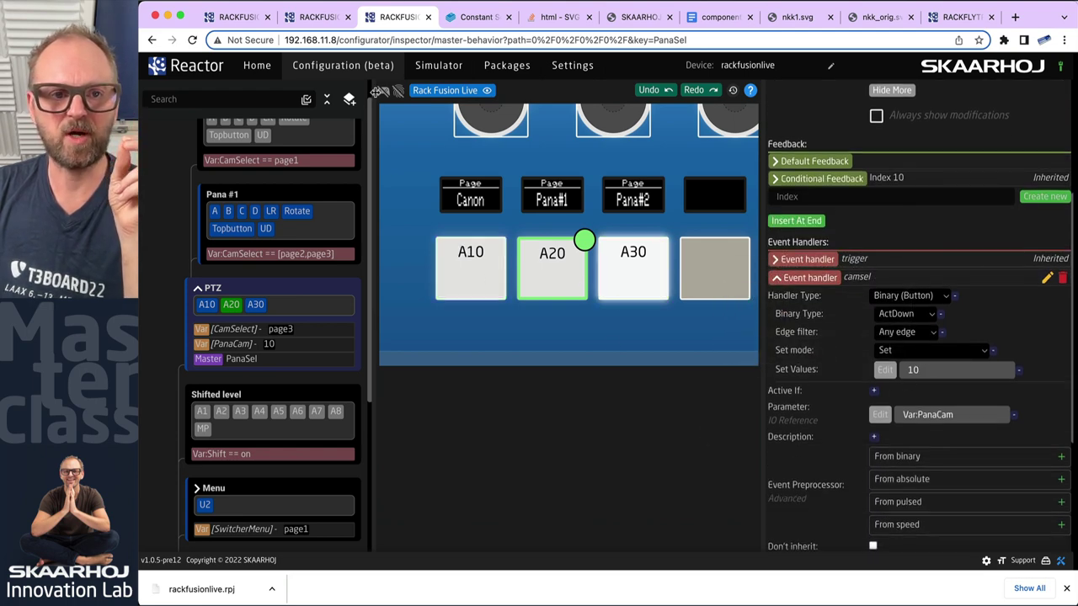
Change the A20 key's behavior to the PanaSel master behavior
click(564, 282)
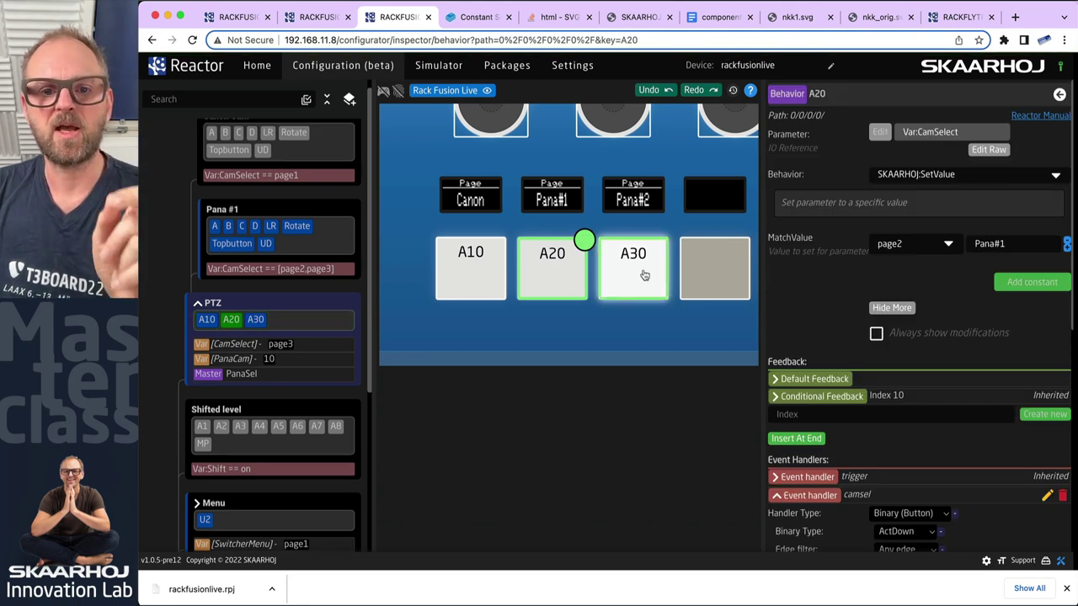
click(1054, 173)
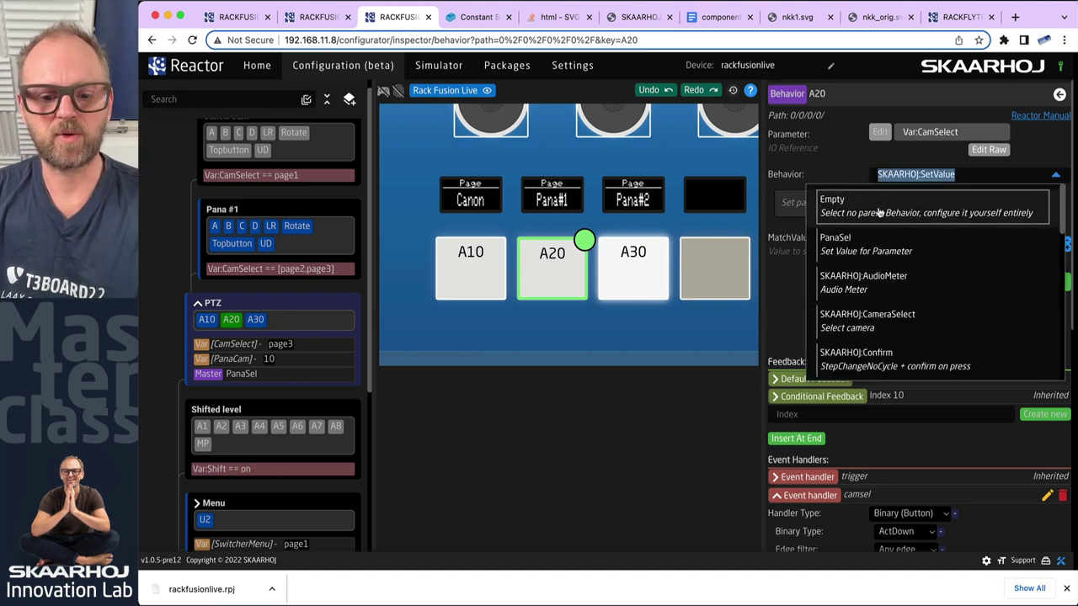
text(pana)
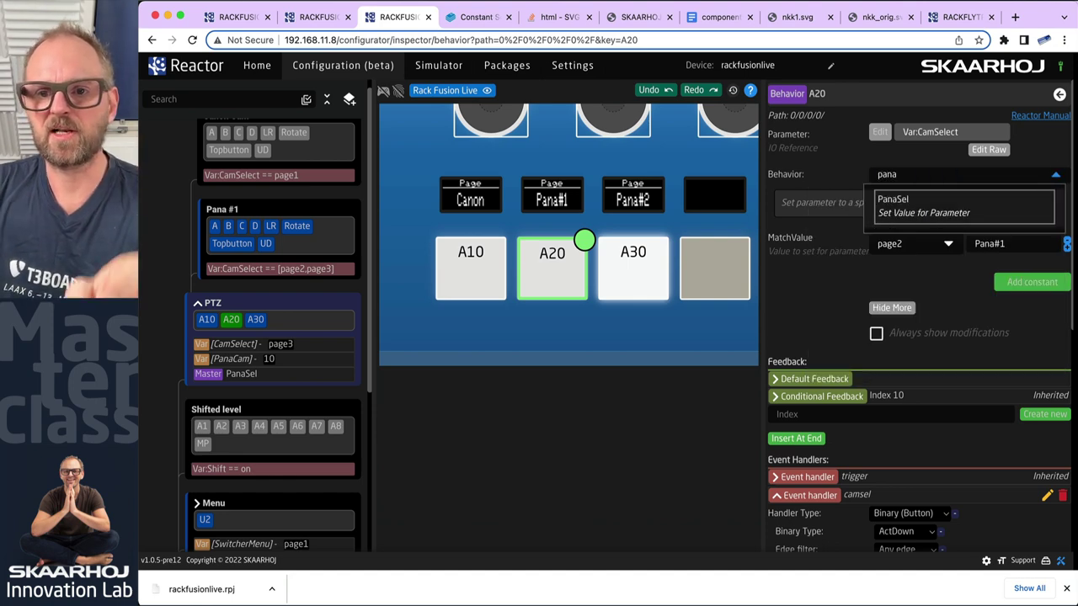
click(902, 203)
click(683, 340)
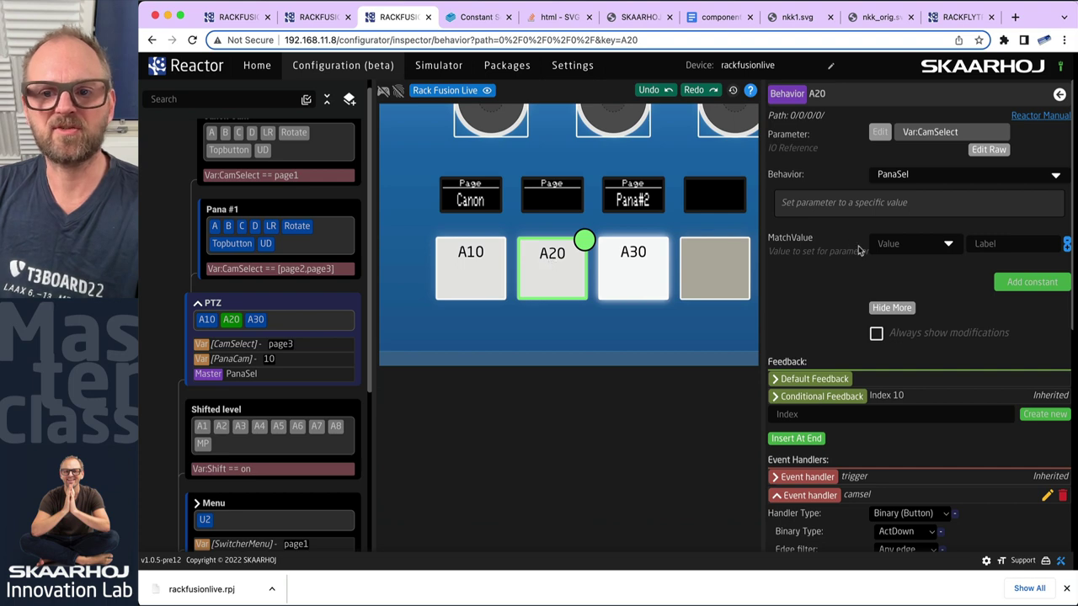
click(926, 243)
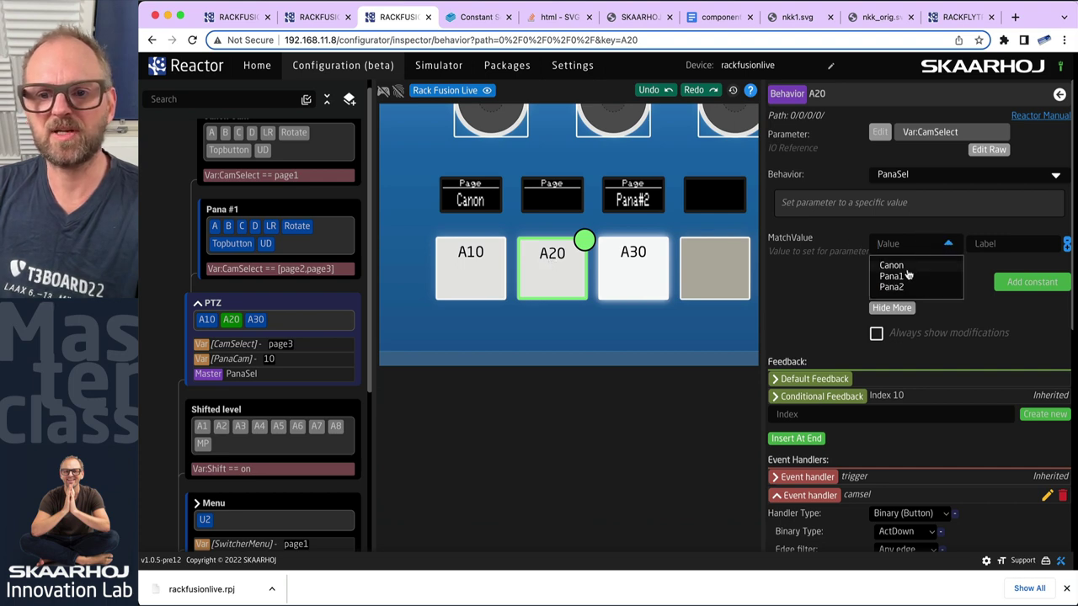
click(646, 358)
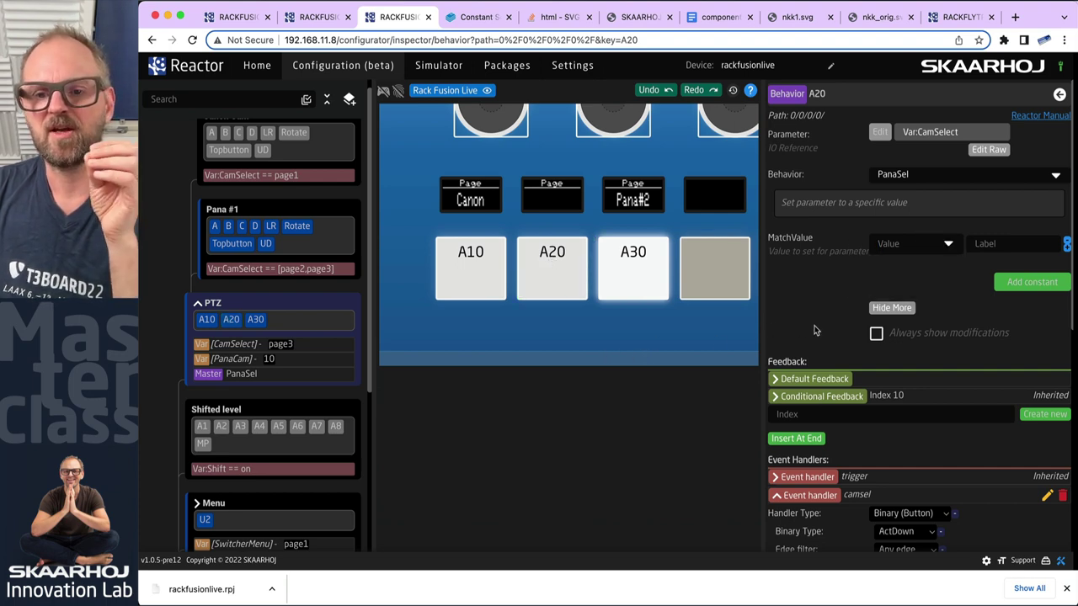
Delete A20's own camsel event handler so that it uses the one inherited from PanaSel
scroll(876, 395, down, 3)
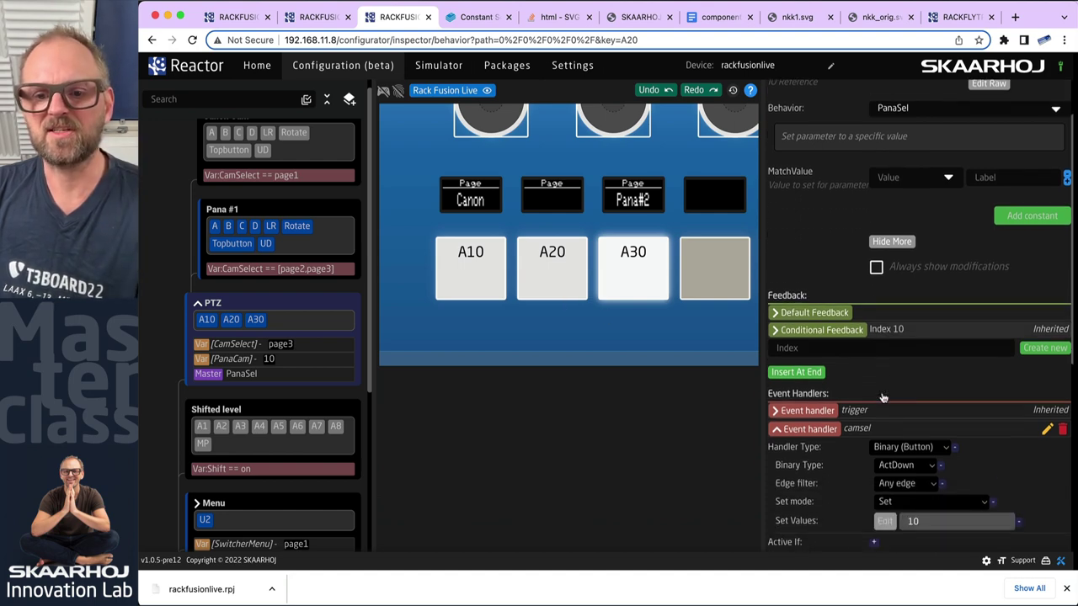
click(1062, 426)
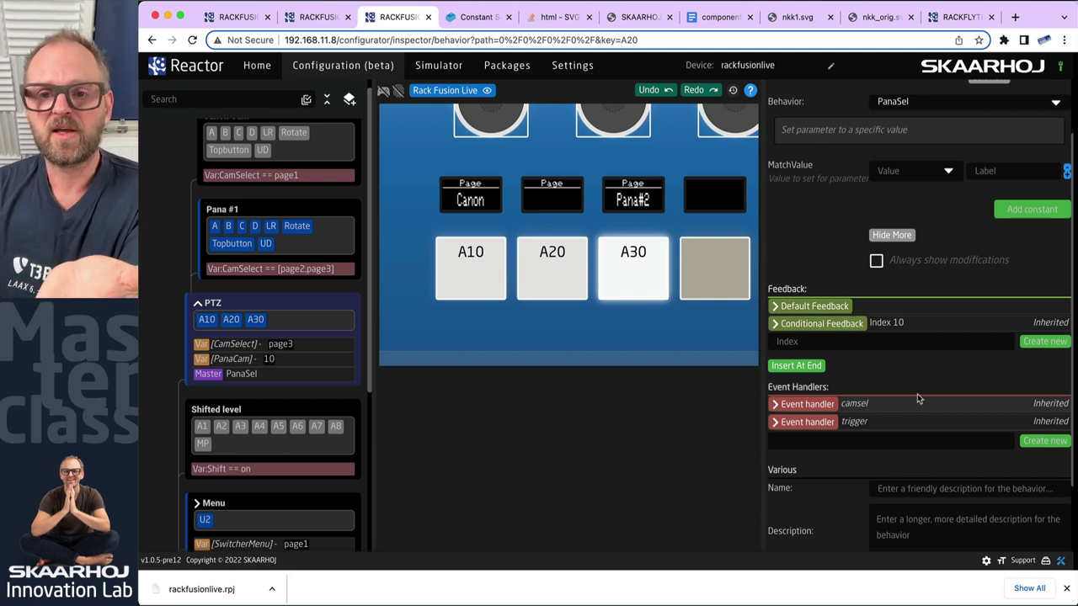
scroll(897, 276, up, 2)
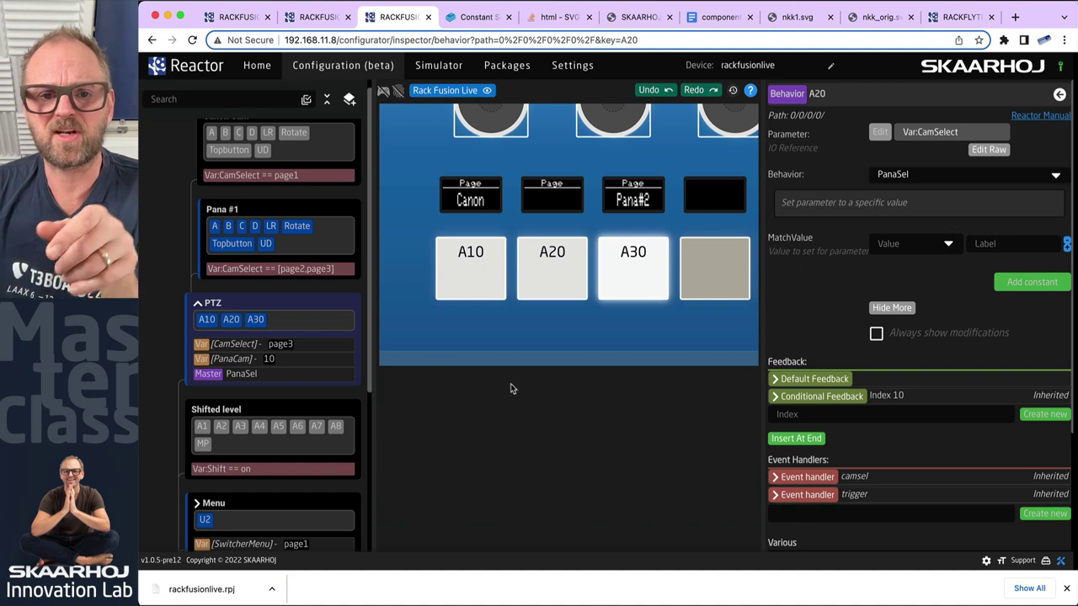
Change the A30 key's behavior to the PanaSel master behavior
click(630, 283)
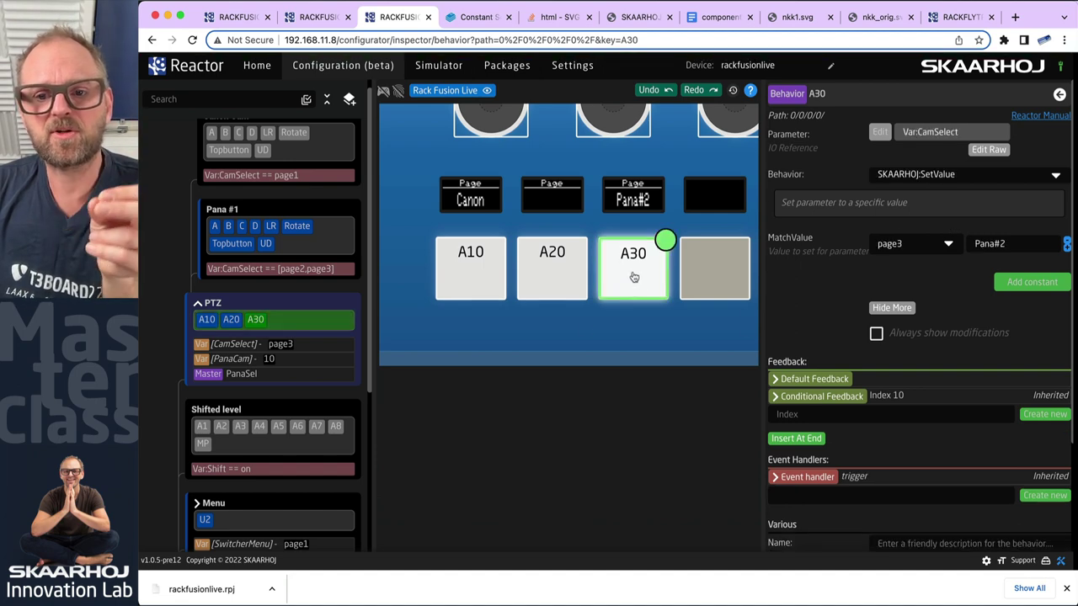
click(943, 176)
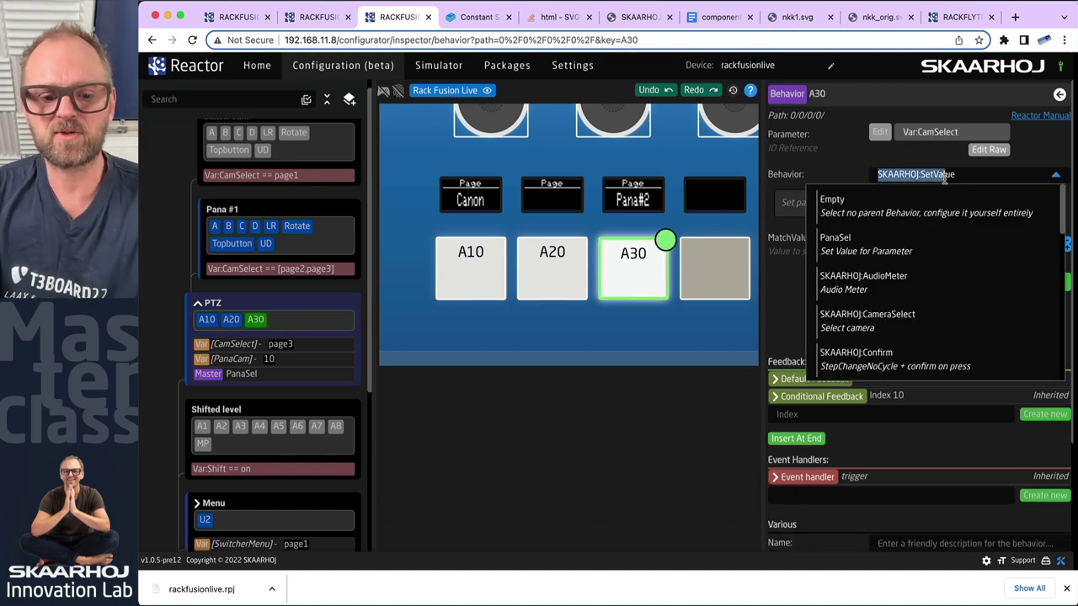
text(panasele)
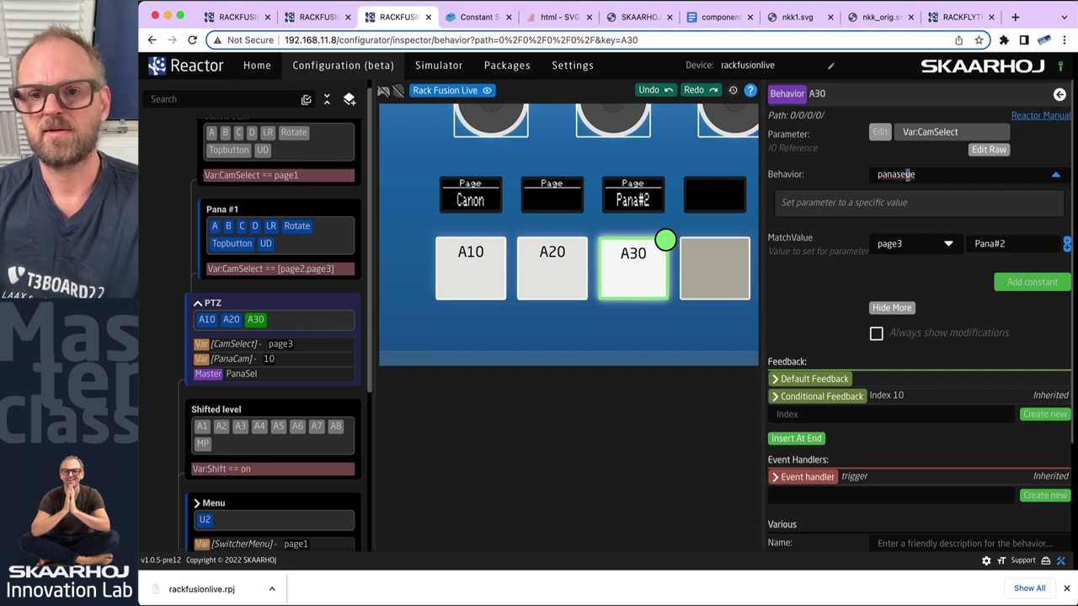
key(Delete)
key(Delete)
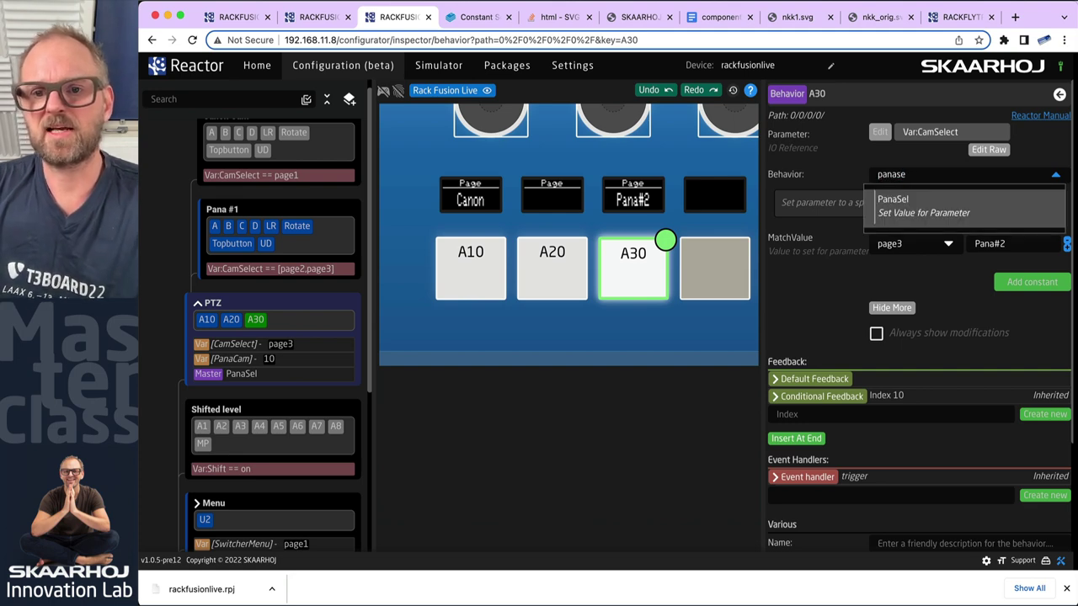
click(909, 206)
click(690, 336)
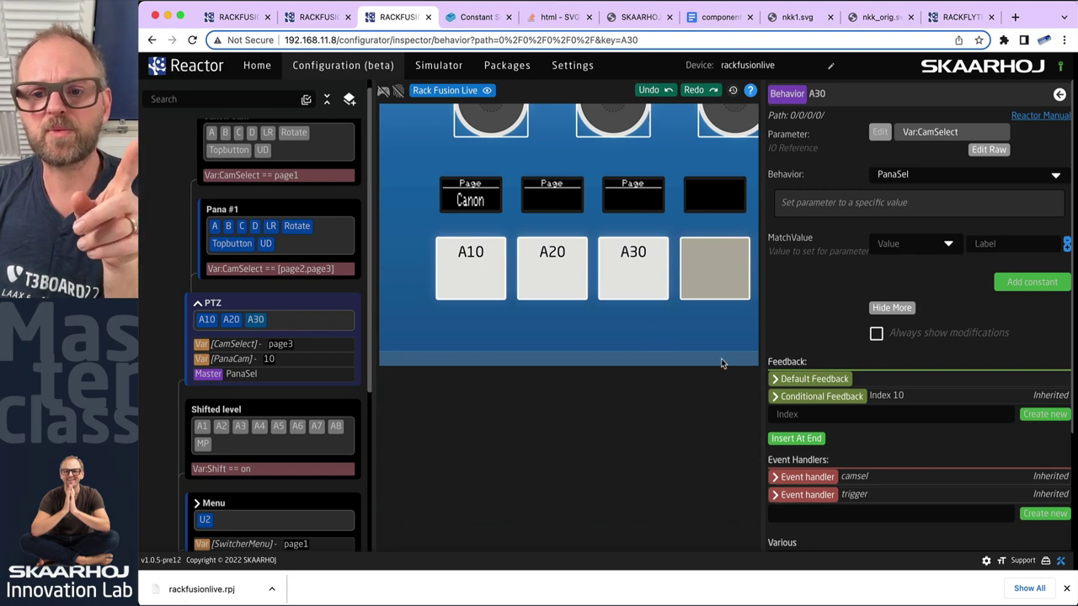
Test the page keys in simulation mode and check the PanaSel master behavior's settings
click(383, 90)
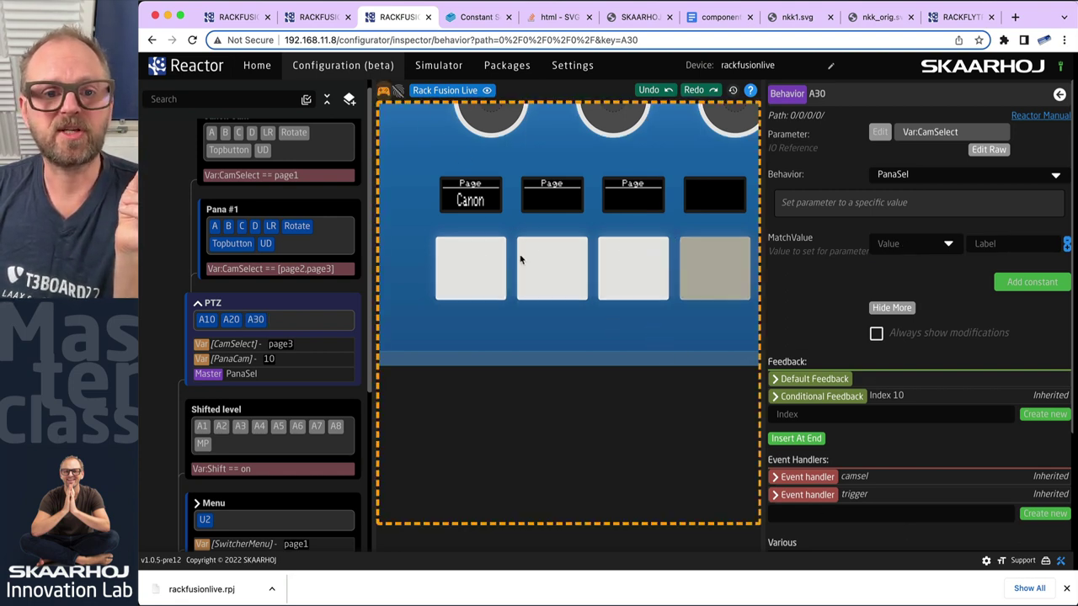
click(561, 279)
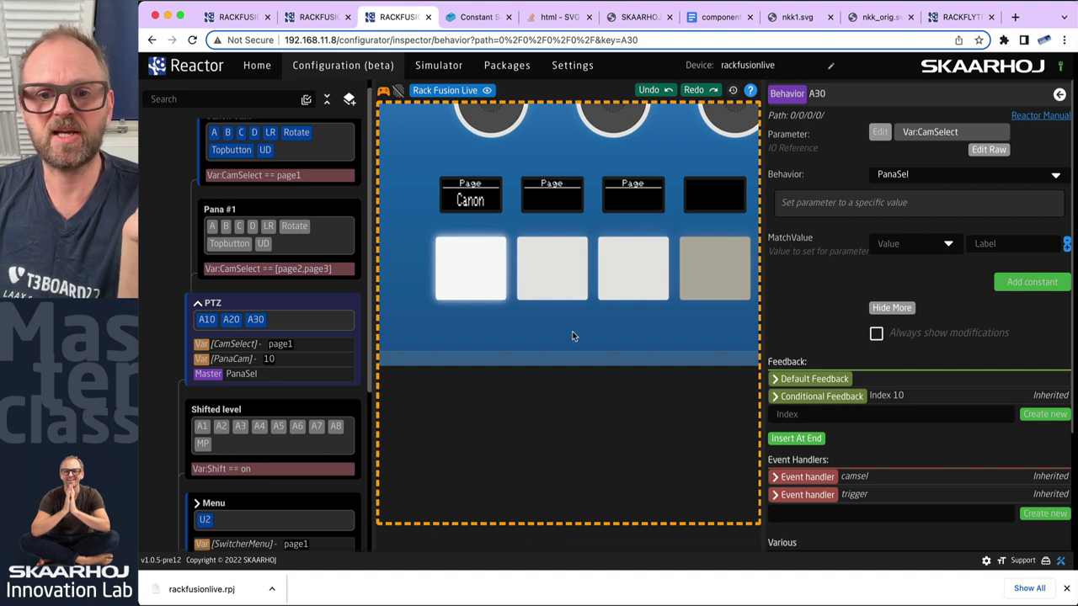
click(244, 373)
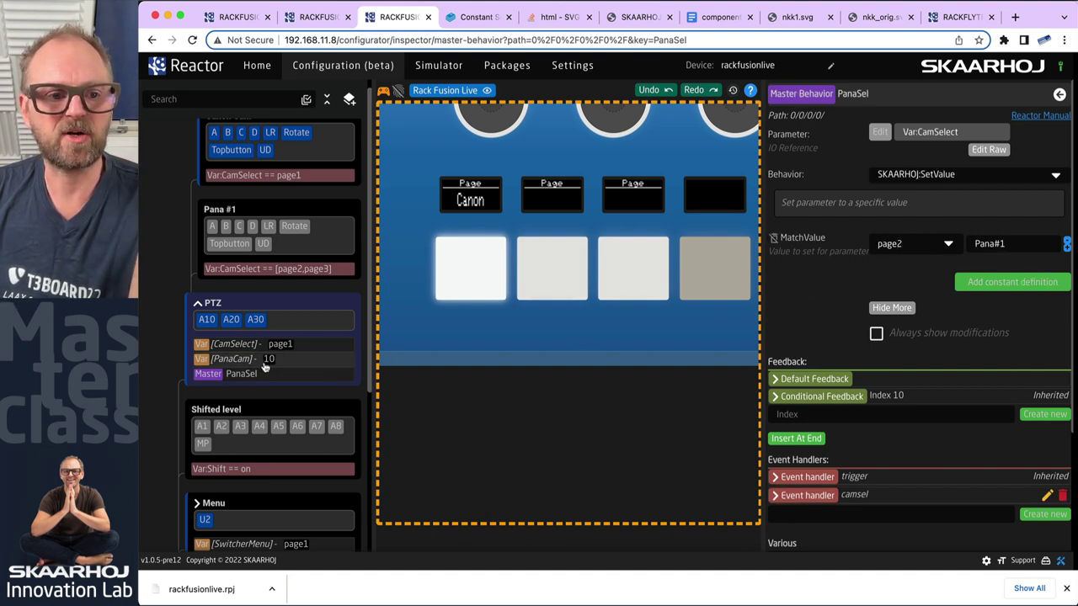
Set the A20 behavior's MatchValue to Pana1
click(229, 322)
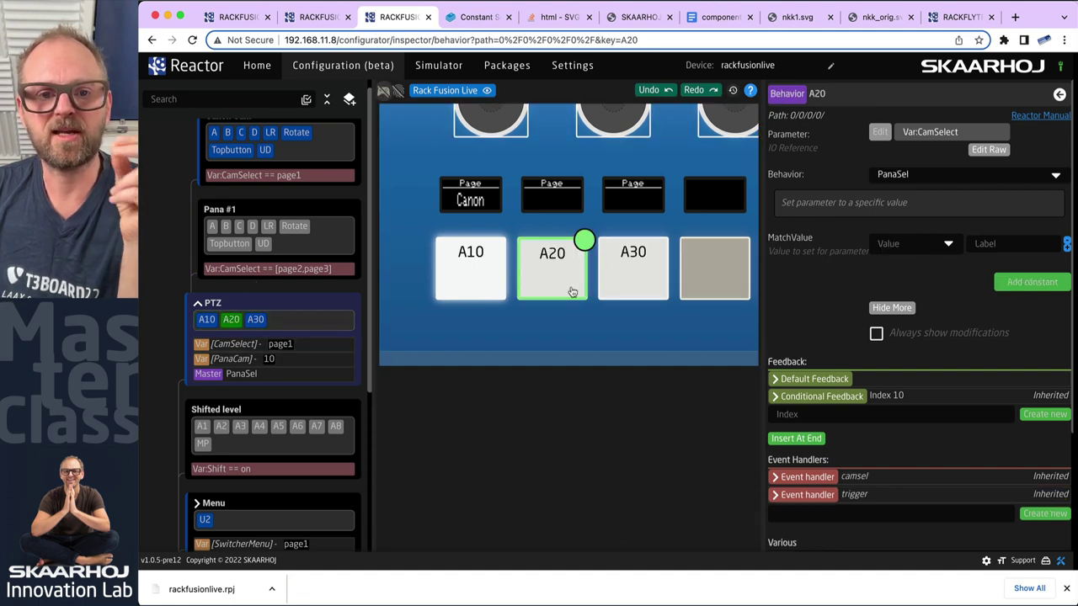
click(947, 245)
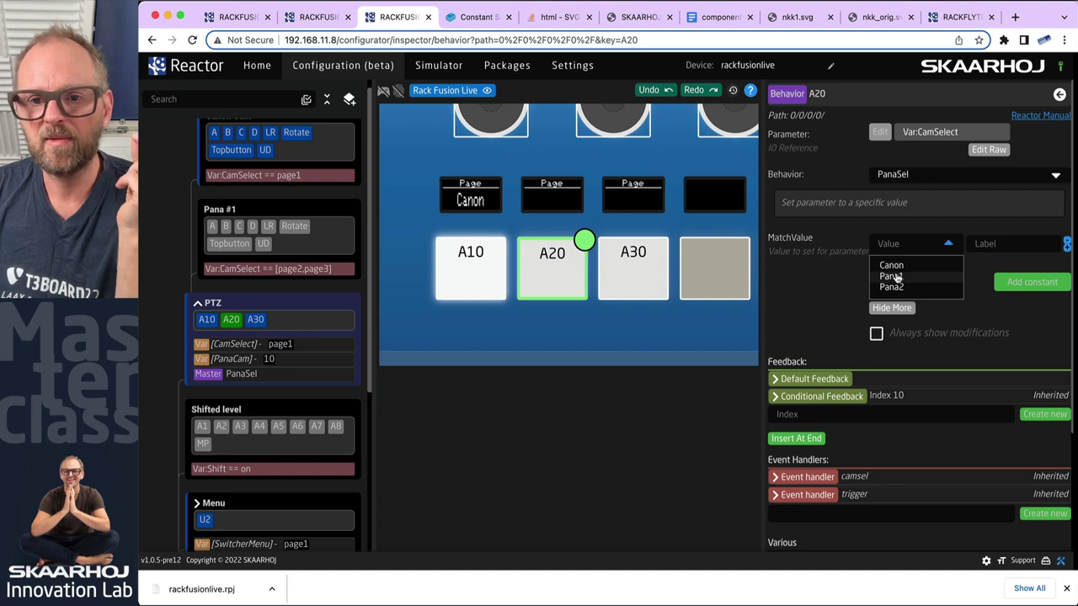
click(891, 277)
Set the A30 behavior's MatchValue to Pana2
click(635, 246)
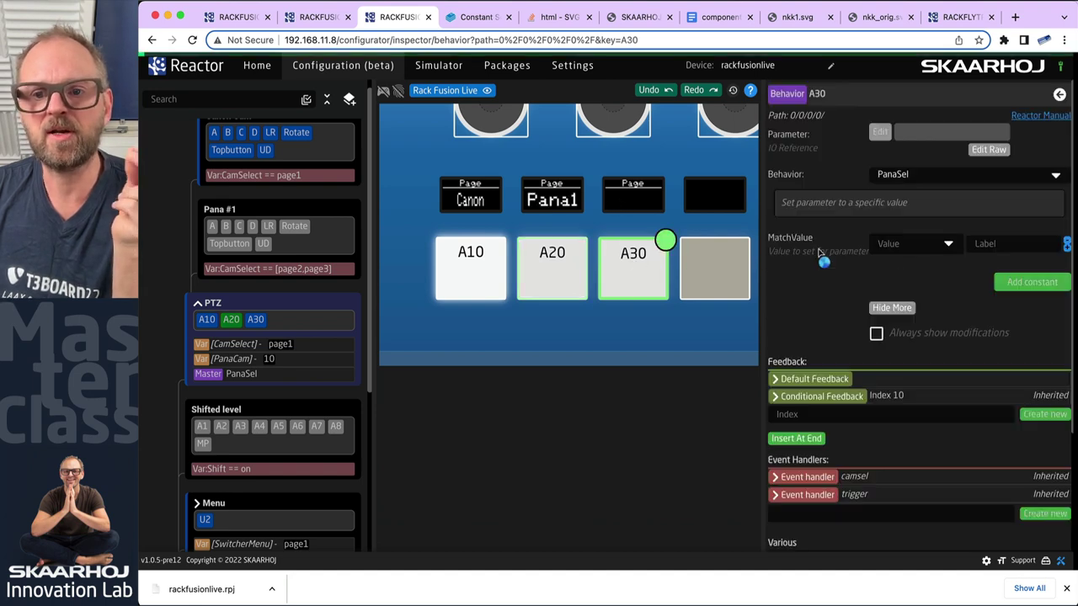
click(943, 243)
click(892, 287)
click(583, 321)
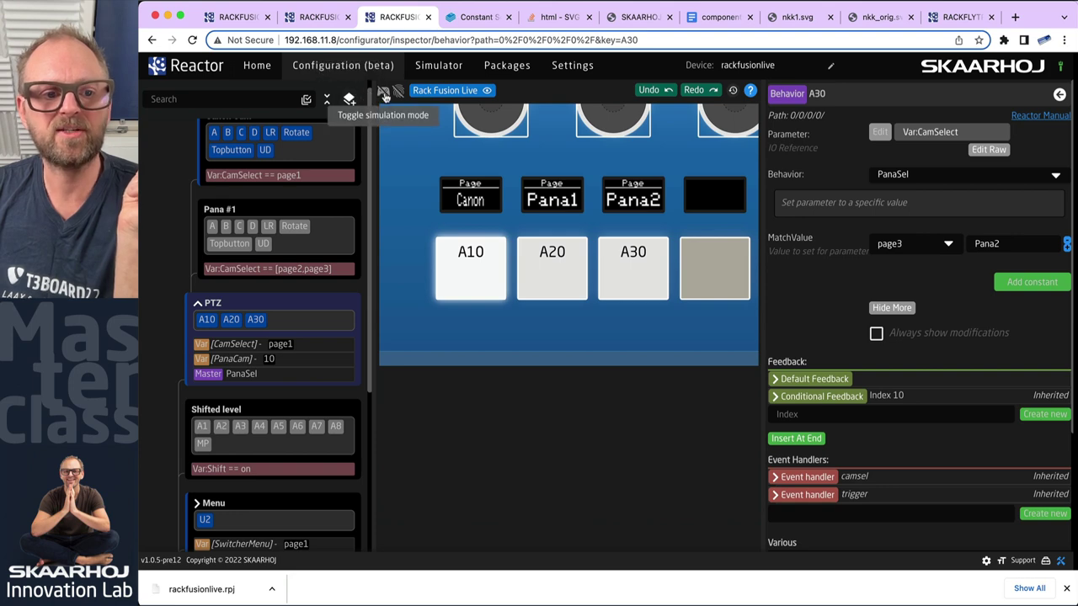
Show the PanaCam variable's JSON and extra settings, and force its test value to 45
click(235, 360)
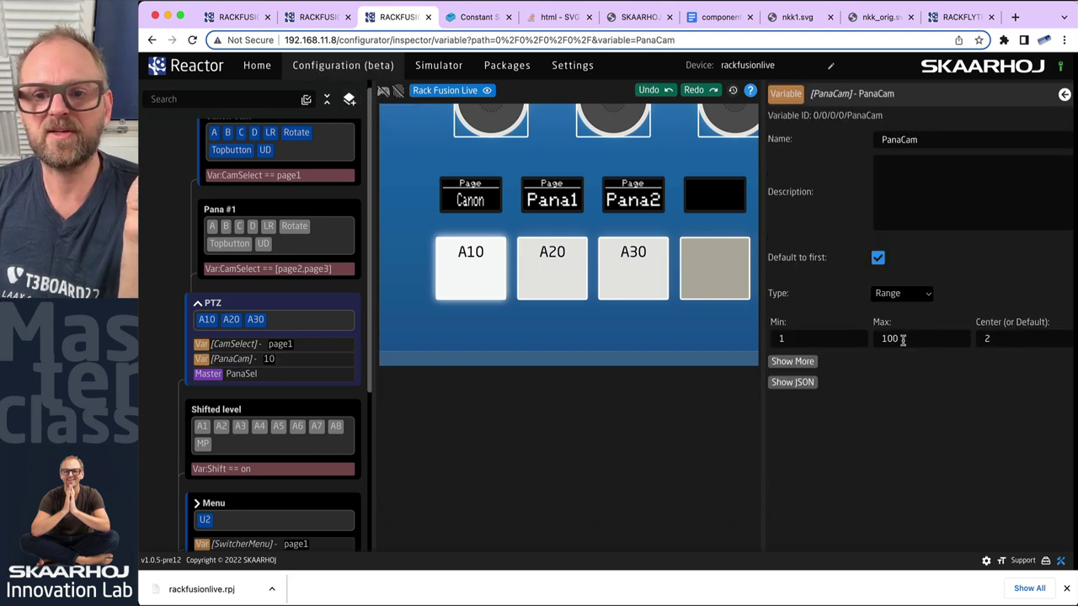
click(792, 381)
click(792, 362)
scroll(918, 408, down, 5)
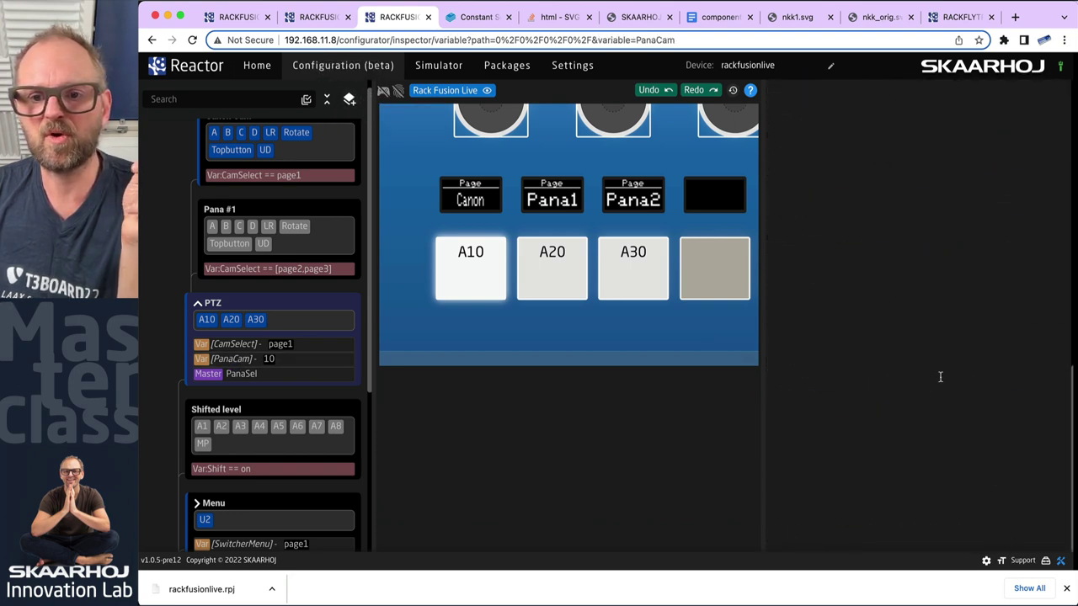
scroll(919, 407, up, 5)
click(920, 184)
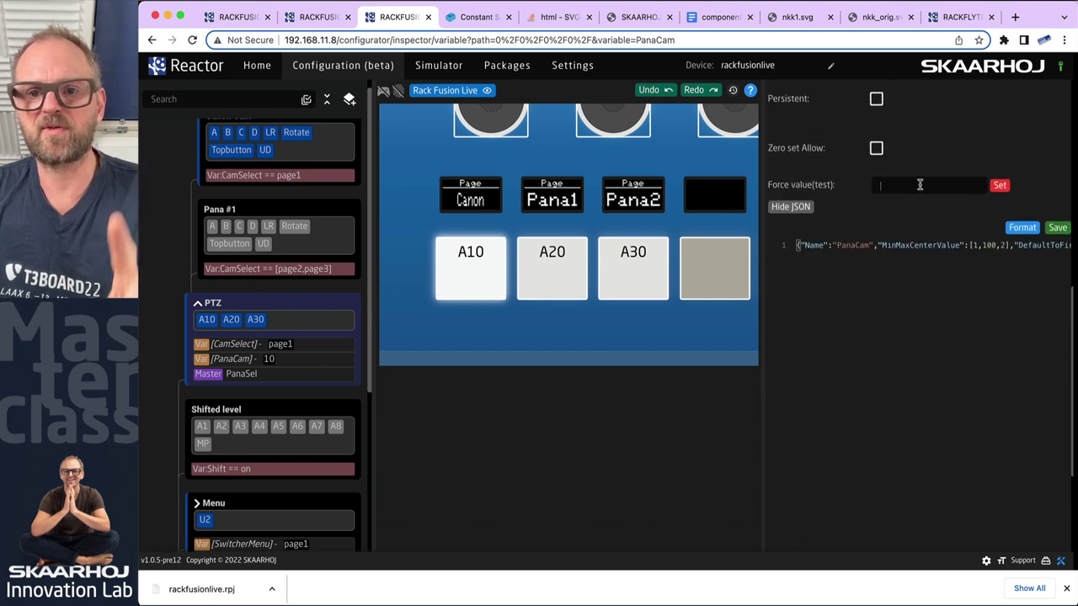
text(45)
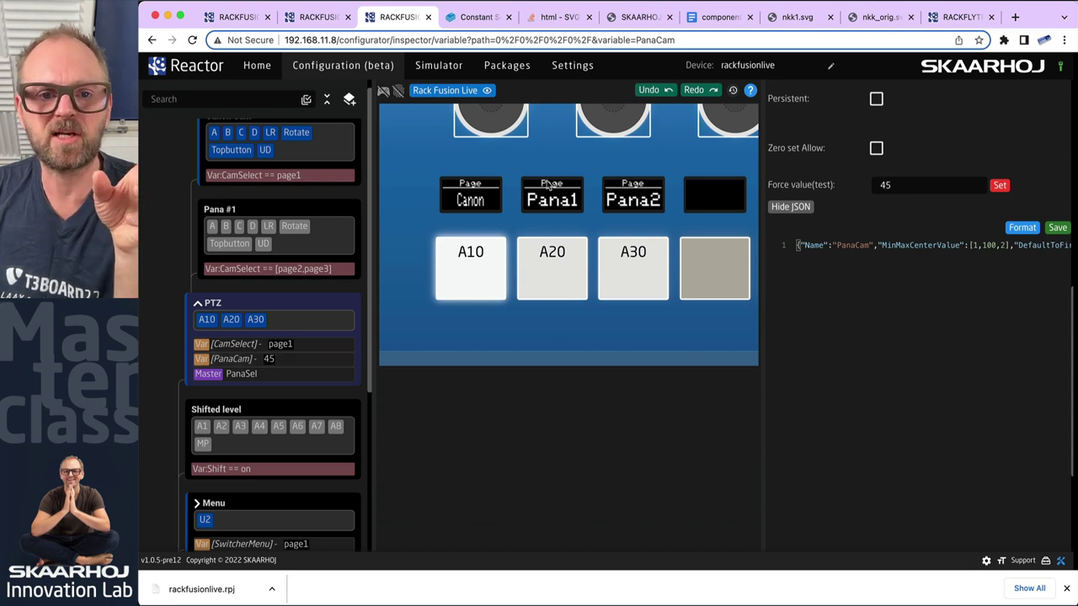
Test the Pana1 and Pana2 page keys in simulation mode and compare the A30 and A20 behavior settings
click(383, 91)
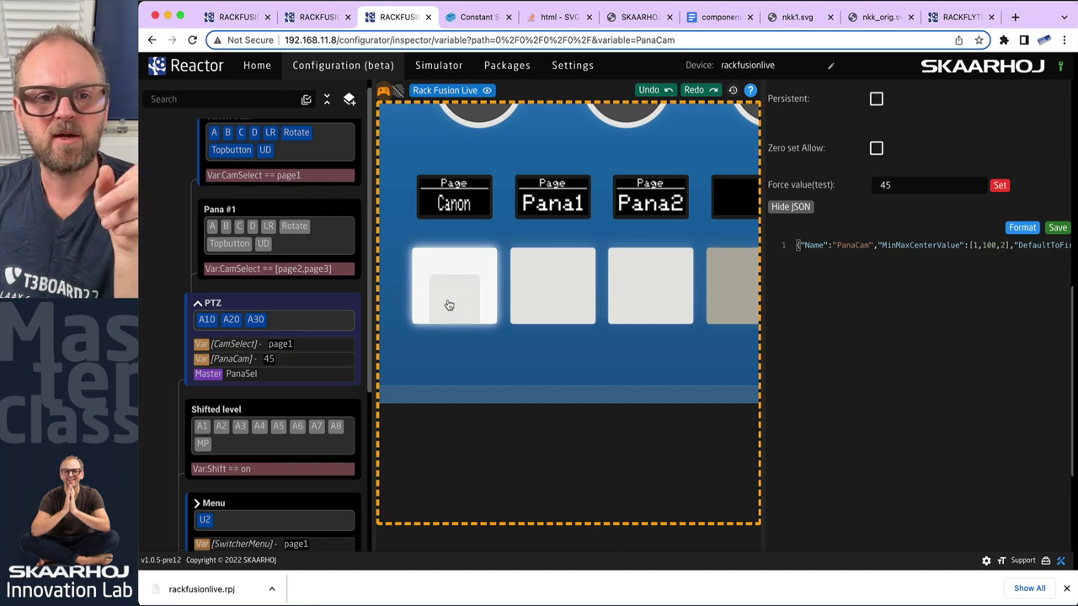
click(548, 310)
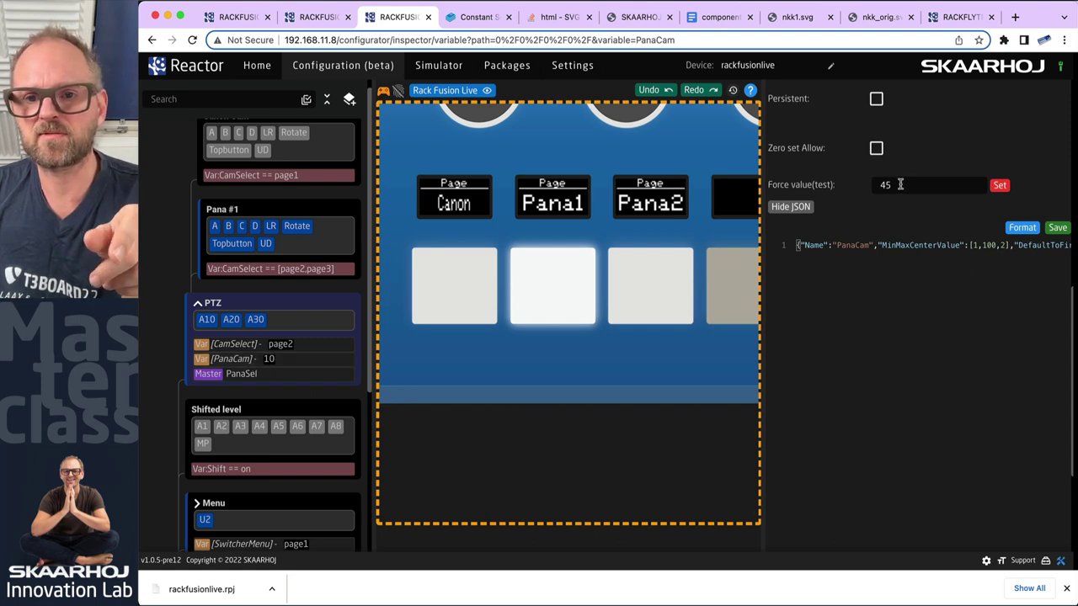
click(650, 303)
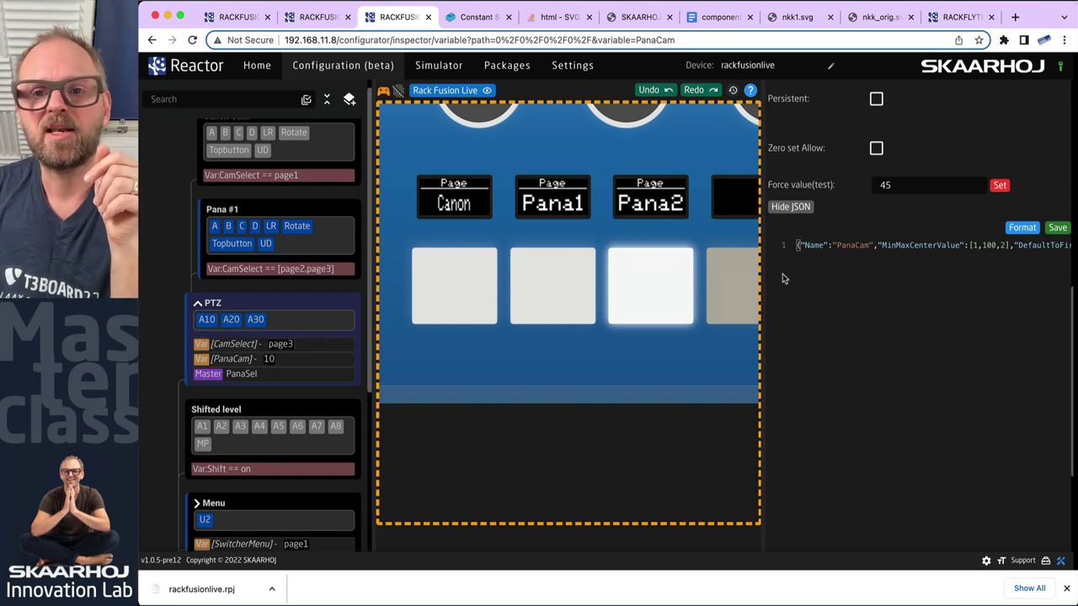
scroll(649, 305, down, 5)
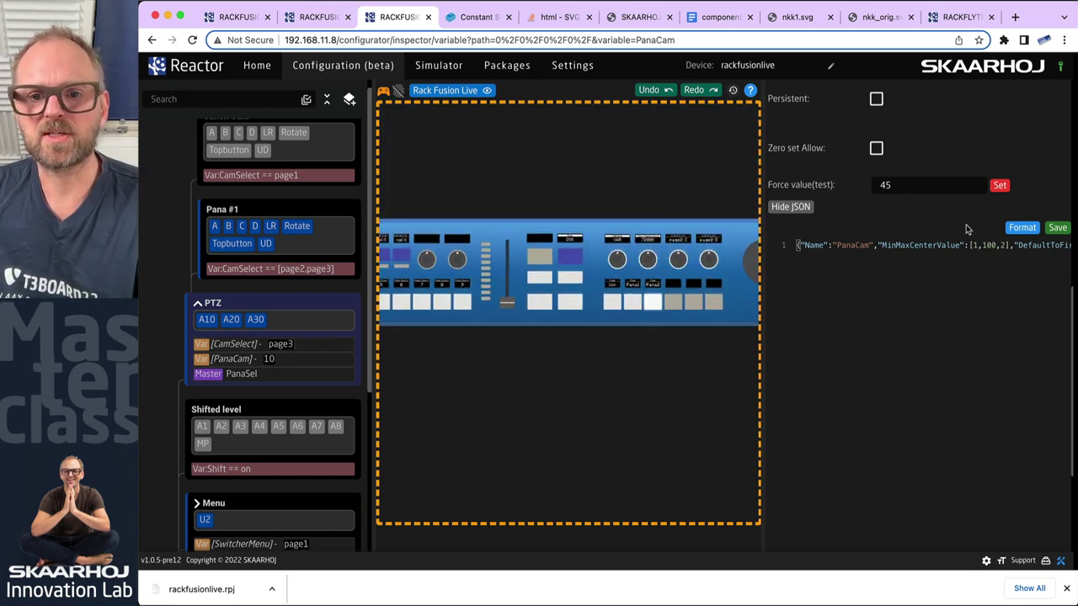
click(239, 321)
click(255, 319)
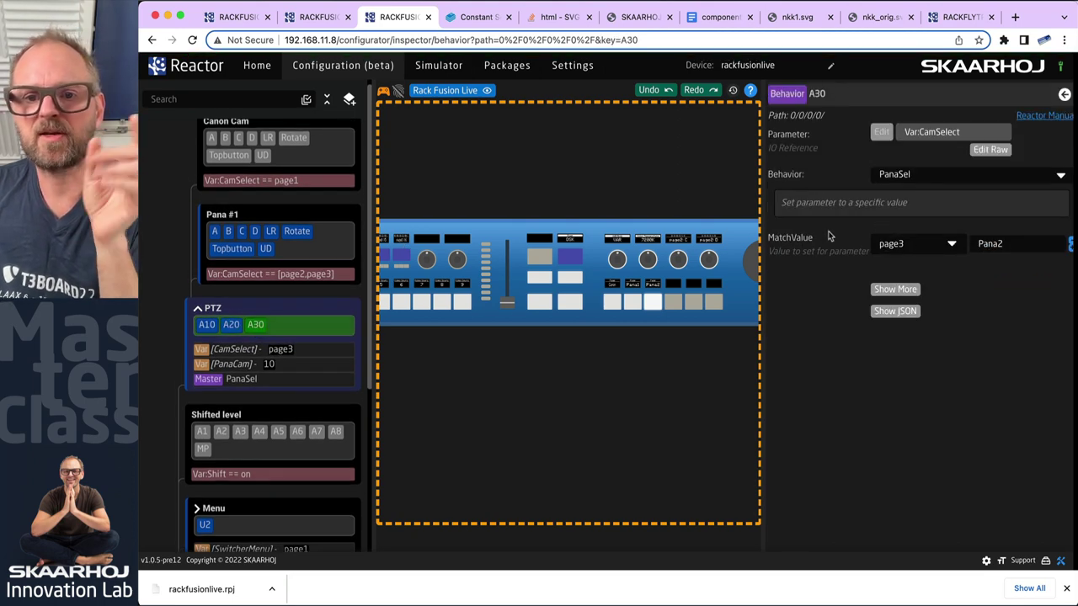
click(231, 325)
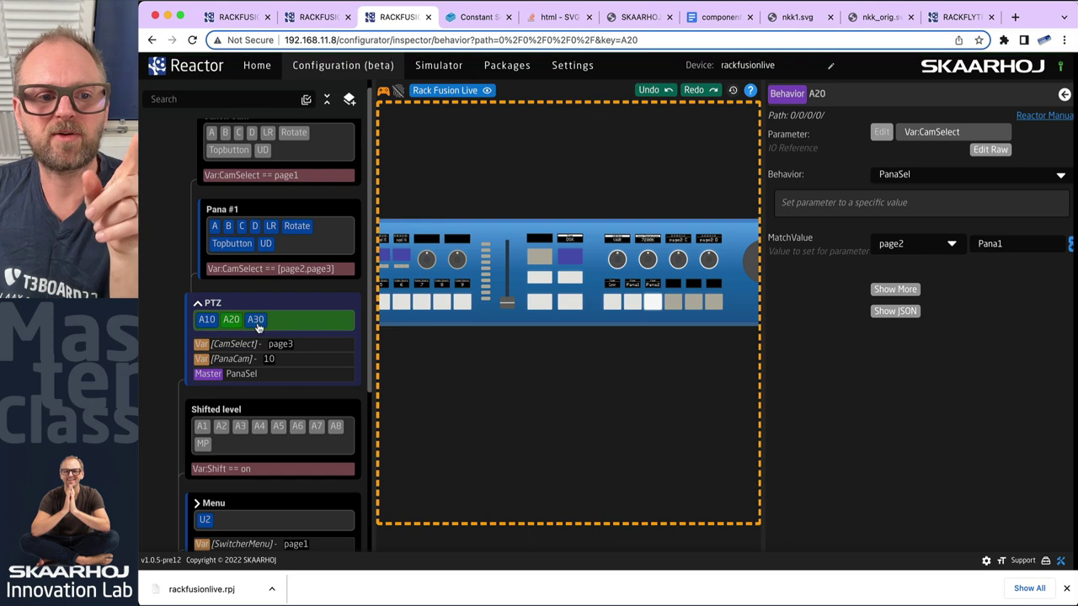
Override the inherited camsel event handler in the A30 behavior by setting its Set Values to 20
click(652, 301)
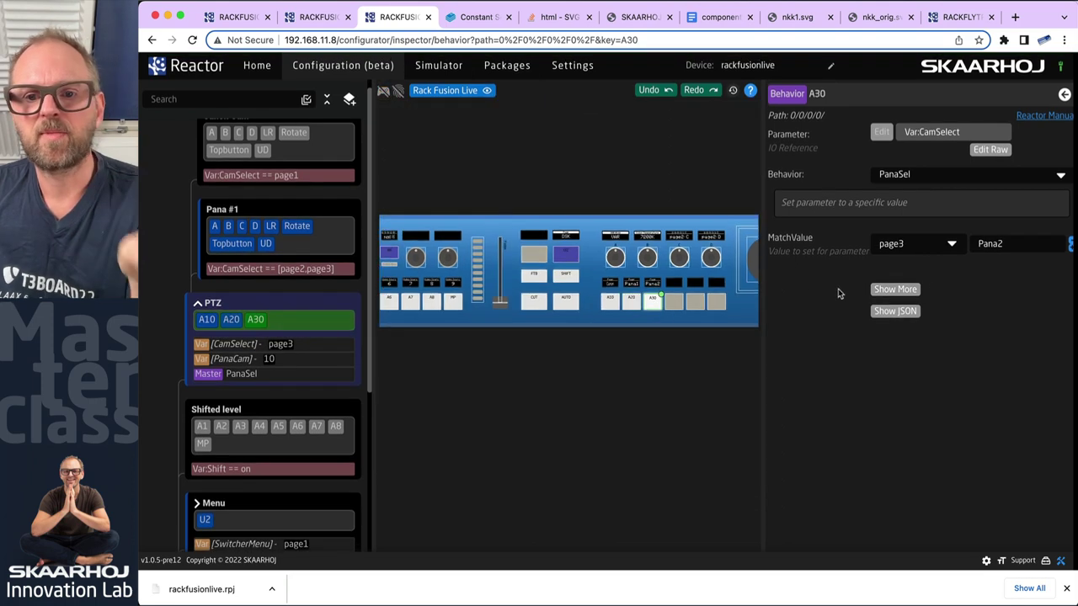
click(894, 290)
scroll(905, 362, down, 3)
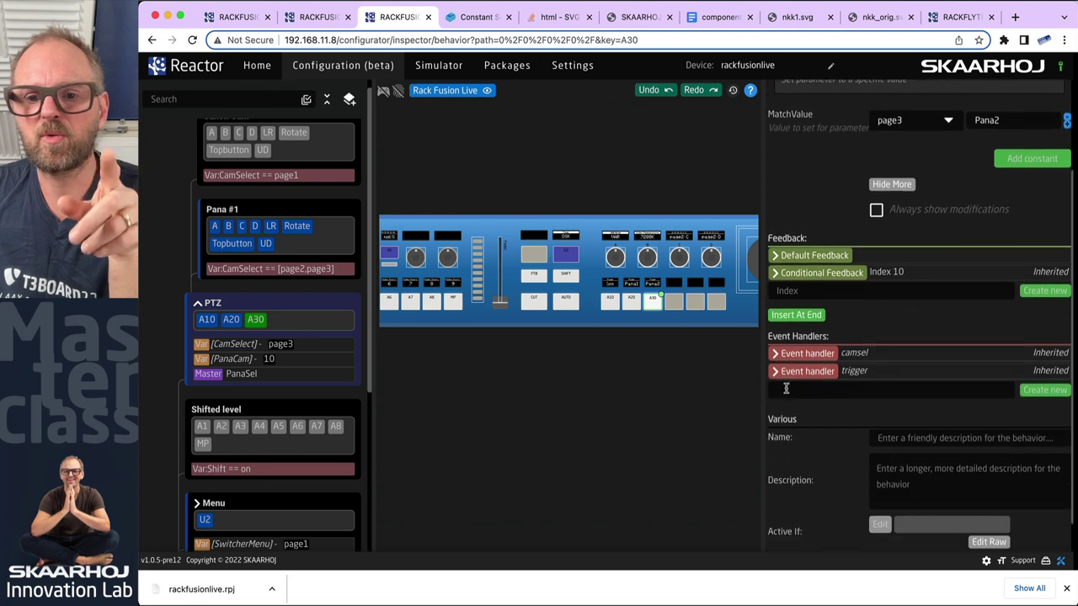
click(775, 343)
scroll(918, 389, down, 5)
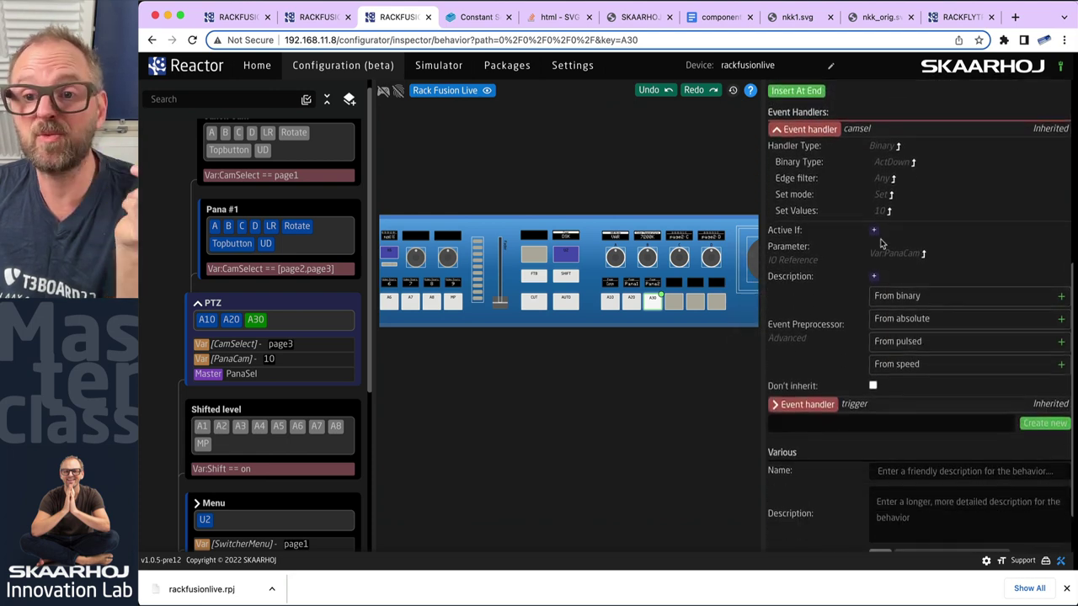
click(885, 211)
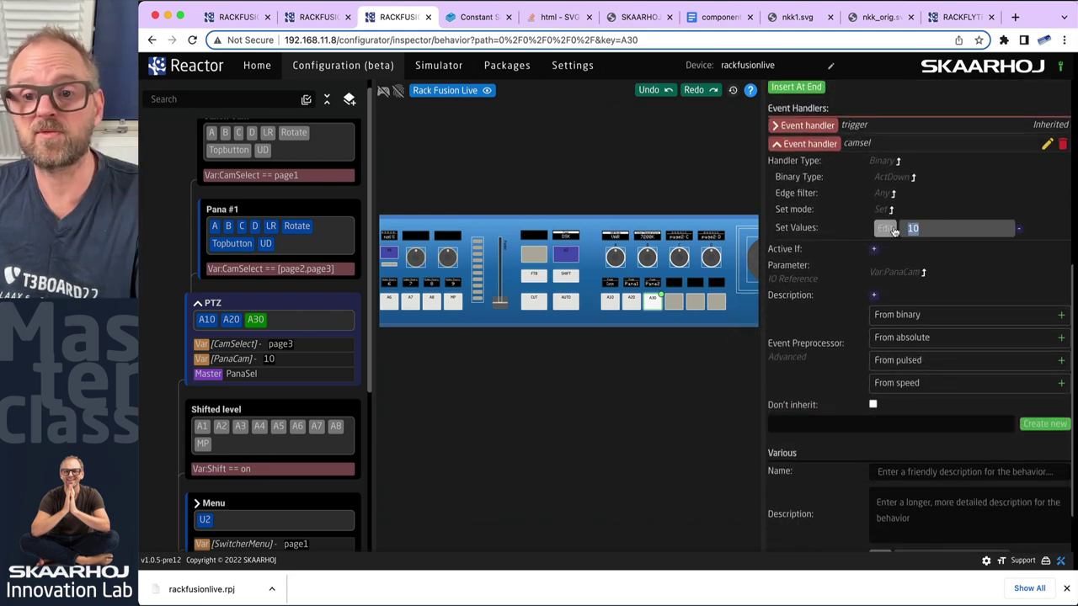
click(885, 229)
double_click(543, 334)
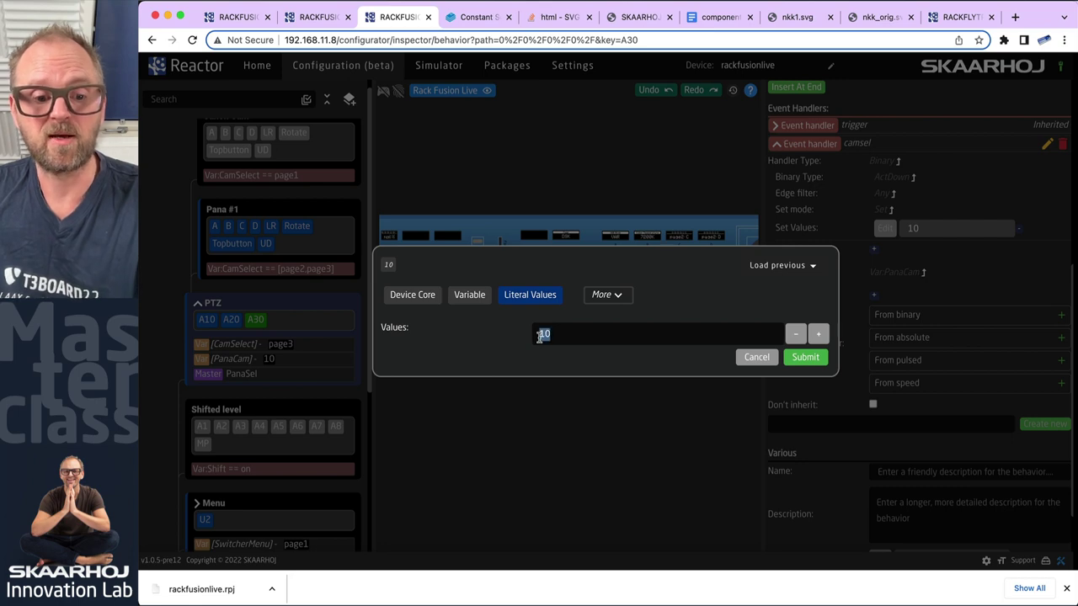
text(20)
click(810, 361)
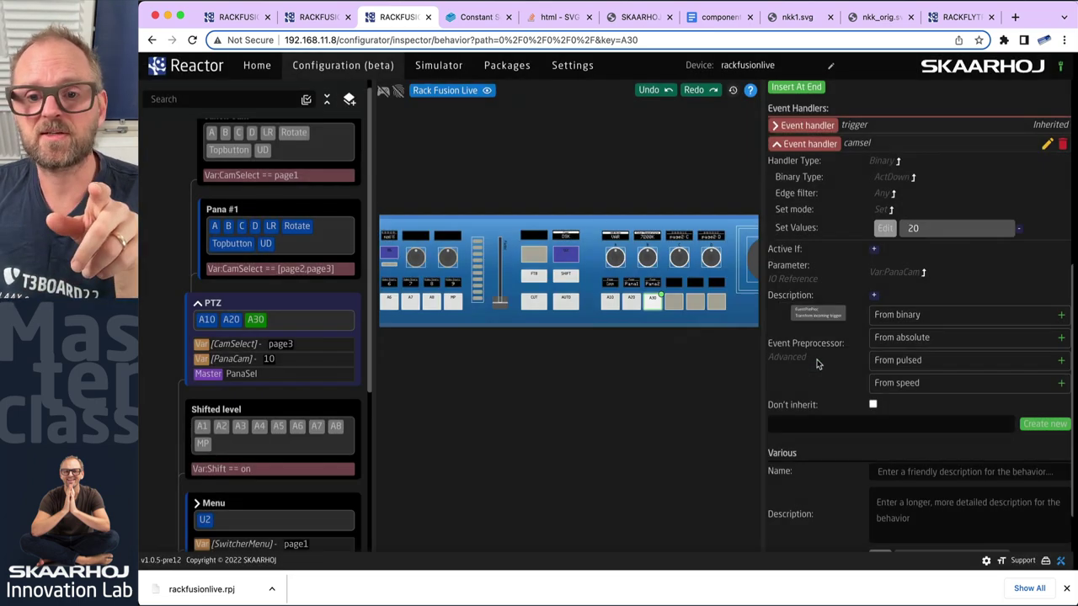
Test the Pana1 and Pana2 keys in simulation mode and check the PanaCam value each one sets
click(385, 92)
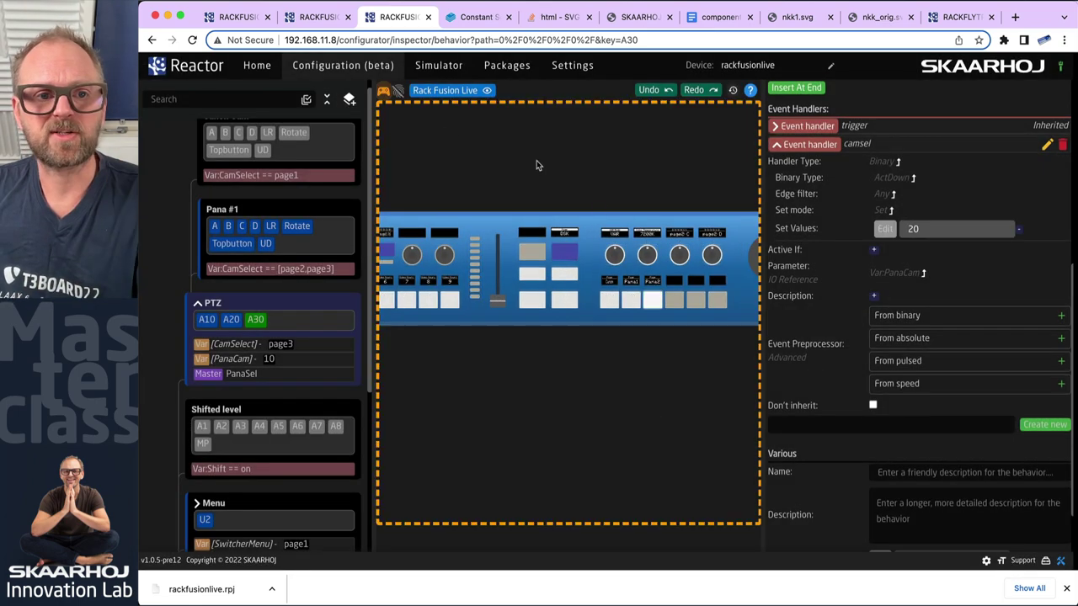
scroll(659, 266, up, 5)
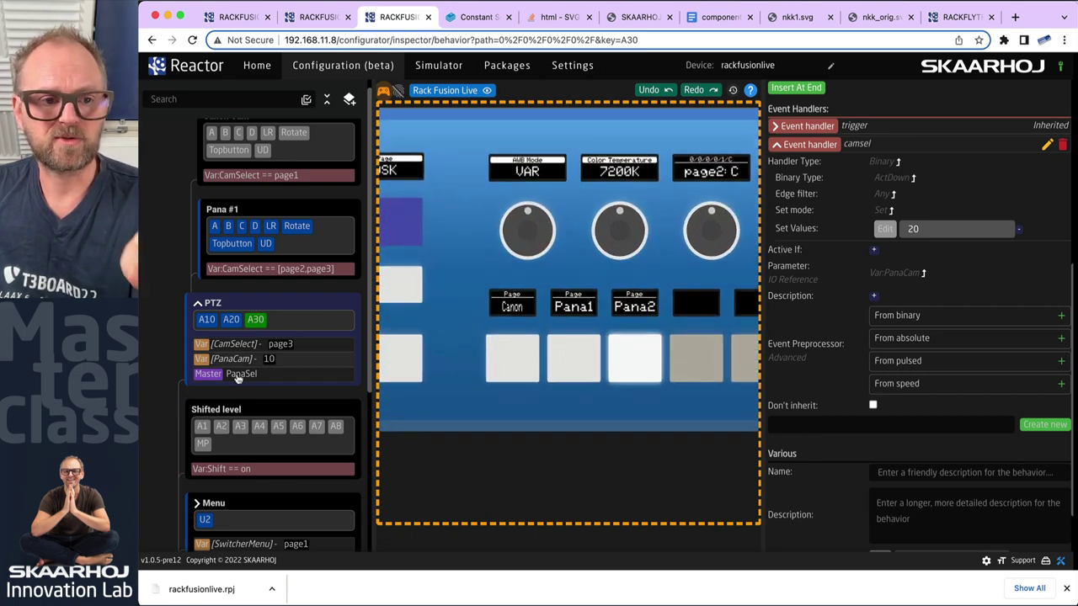
click(564, 371)
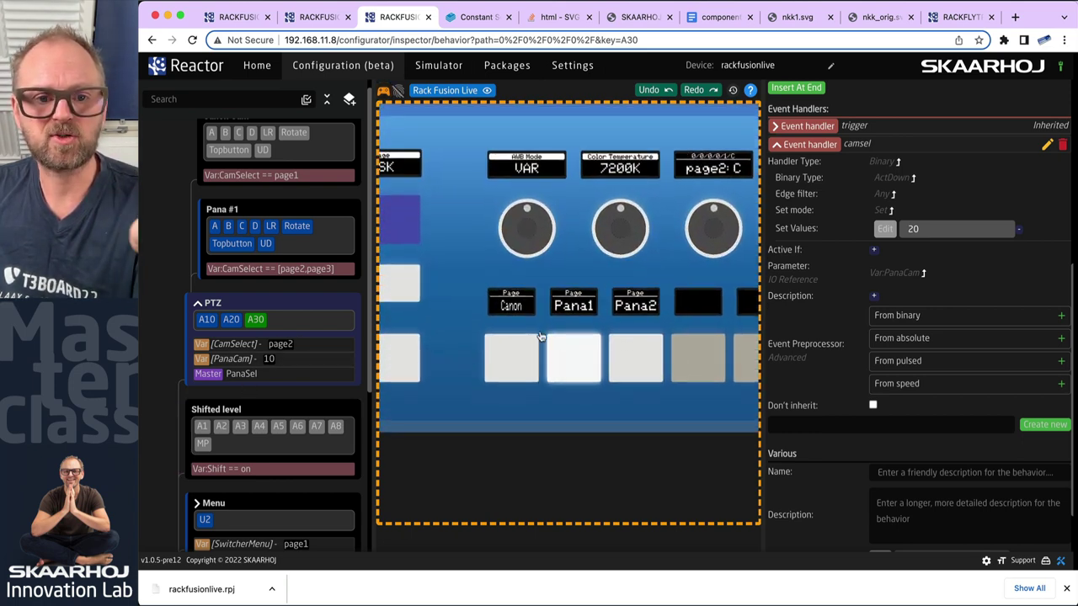
click(636, 360)
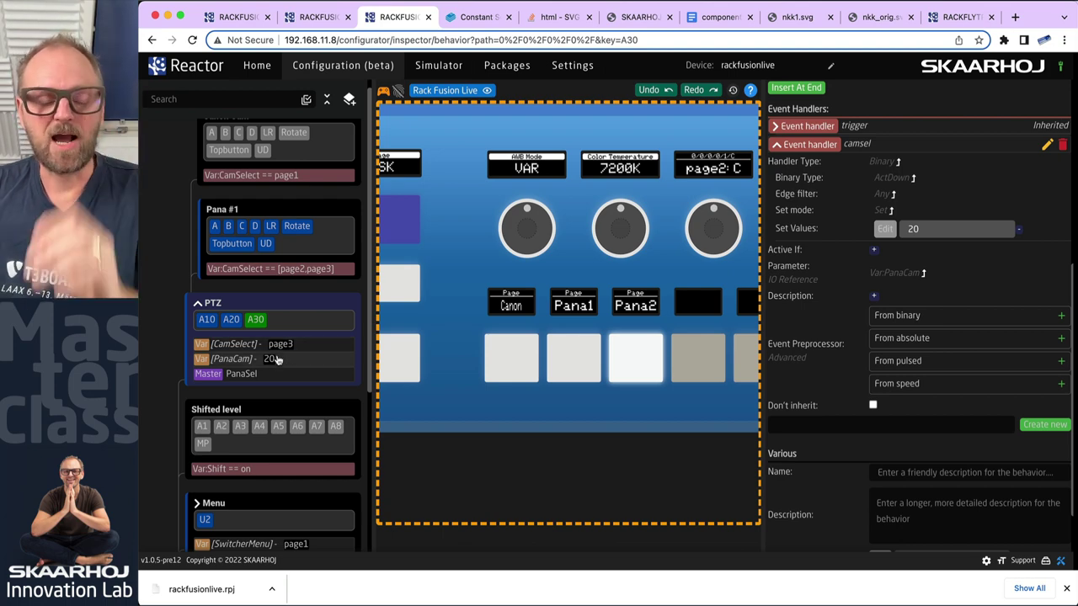
scroll(544, 285, right, 5)
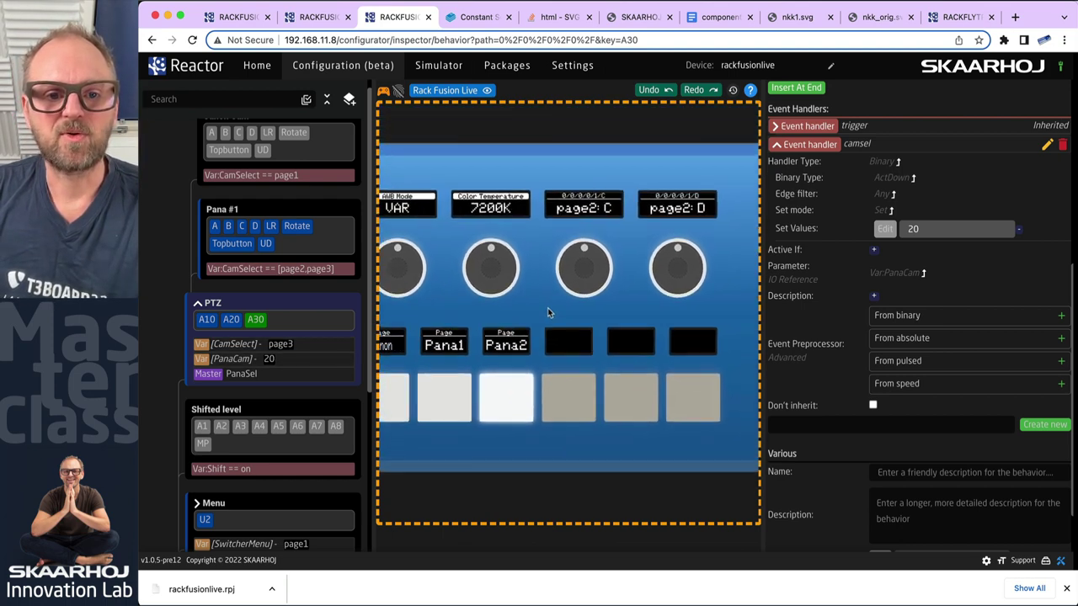
scroll(496, 324, left, 2)
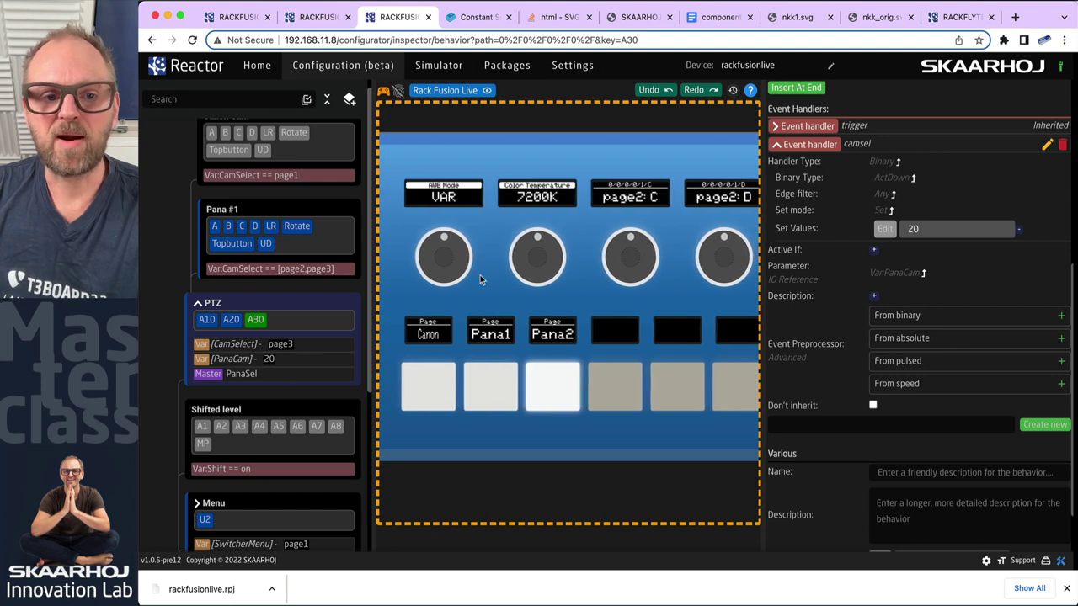
Replace the fixed device in the Pana #1 layer's A behavior parameter with the panasonic-ptz core, using variable PanaCam as device ID for AWB Mode
click(214, 227)
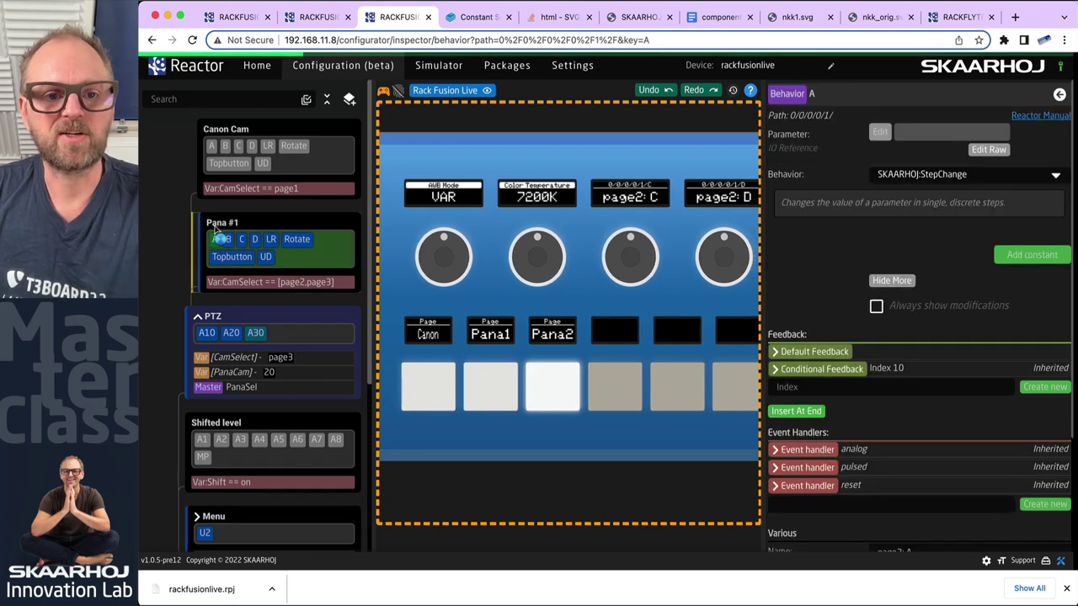
click(876, 134)
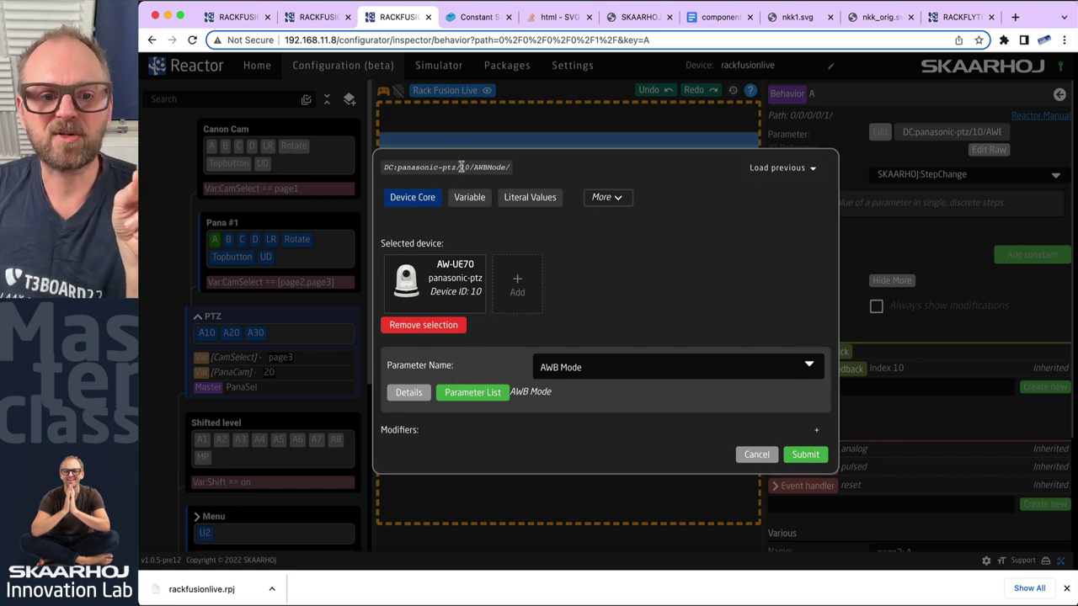
click(430, 321)
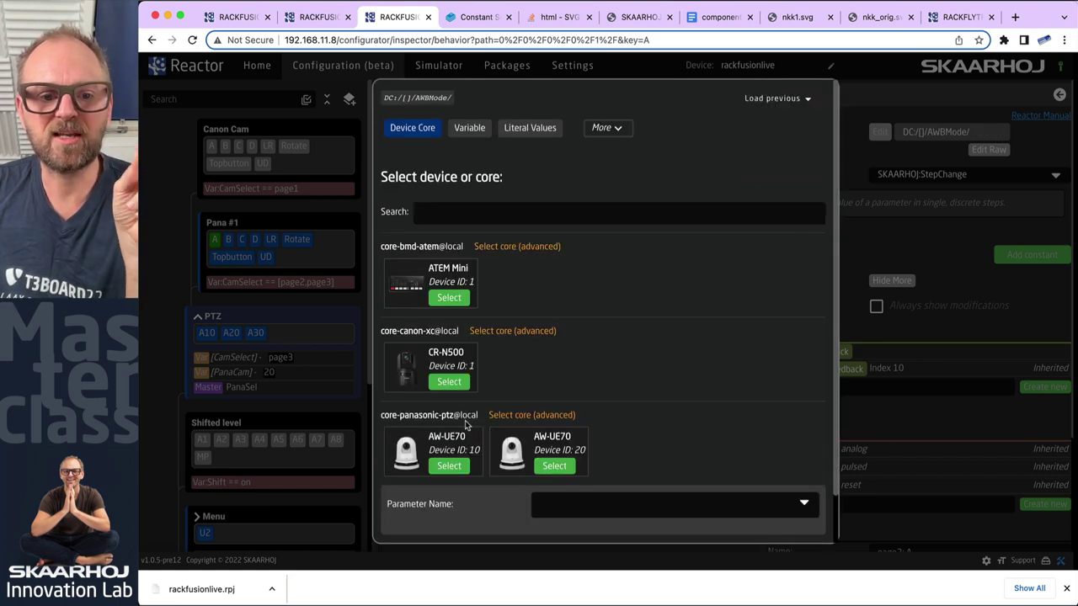
click(535, 415)
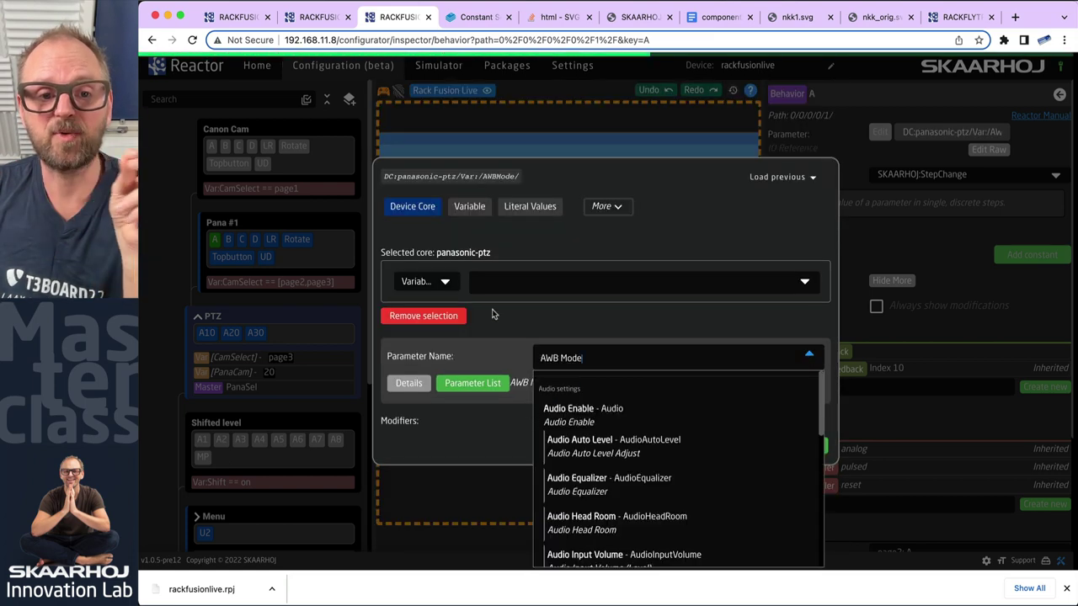
click(445, 283)
click(444, 283)
click(530, 281)
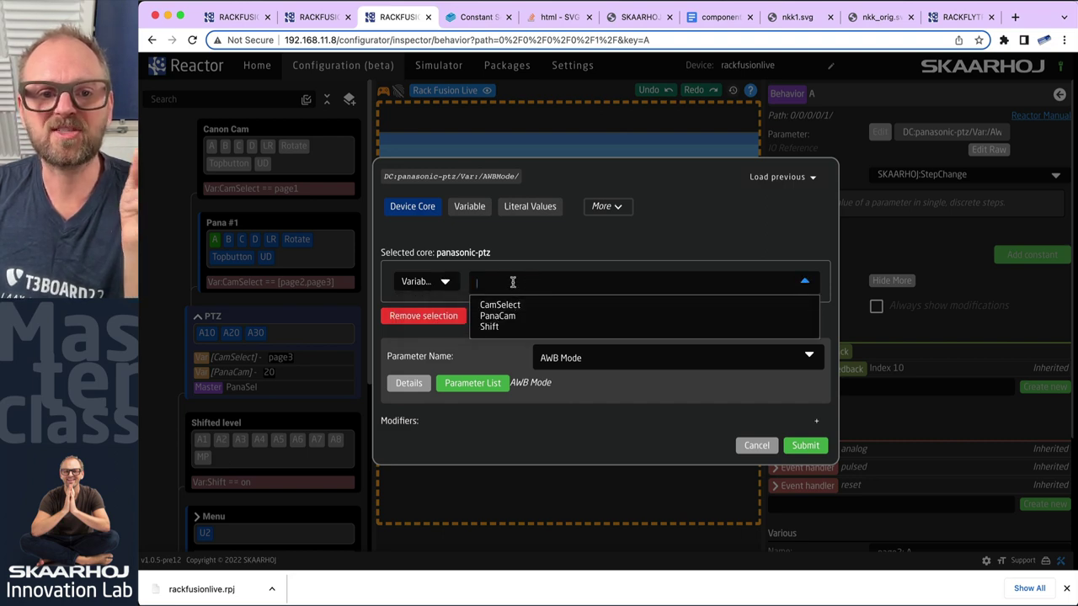
click(442, 183)
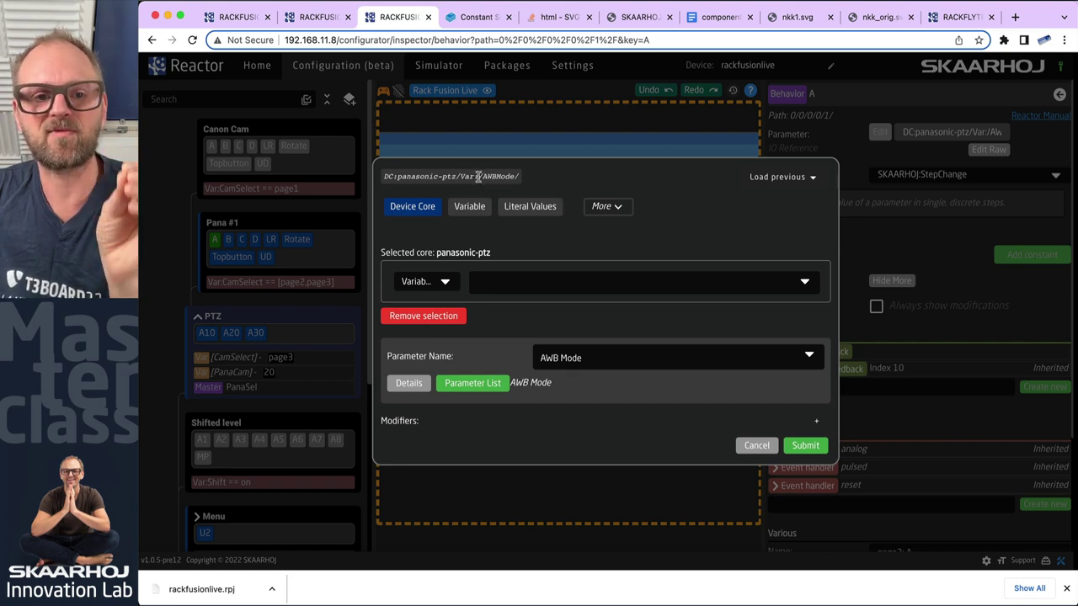
click(475, 283)
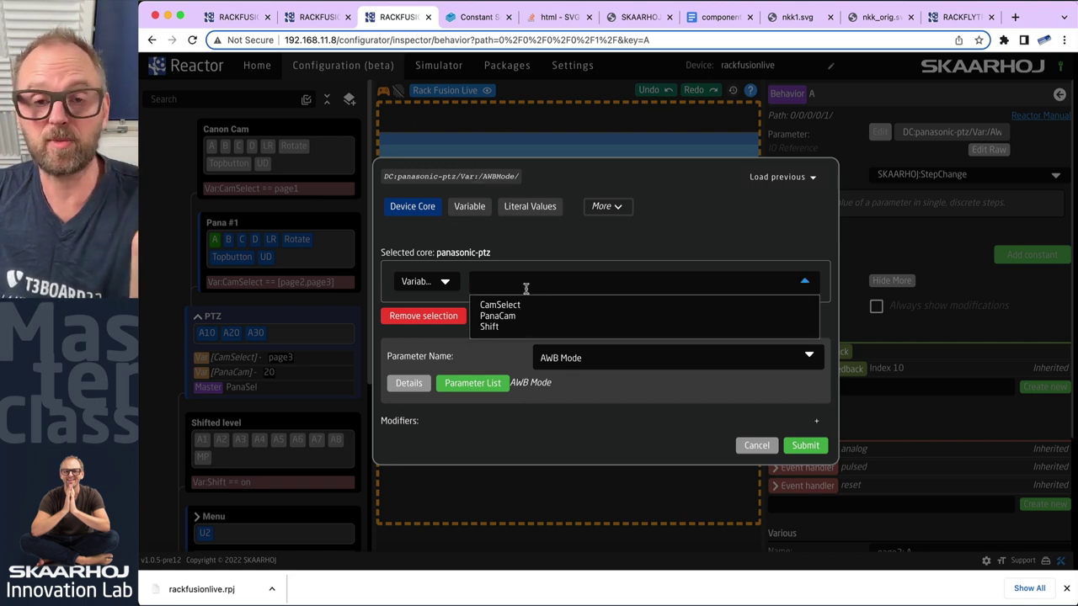
click(521, 319)
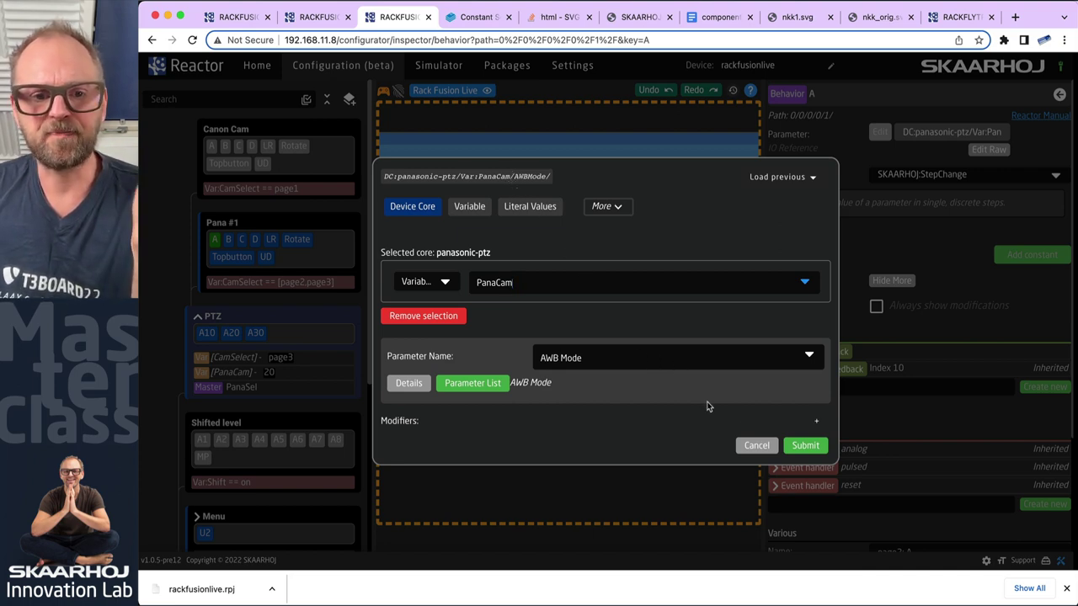
click(813, 452)
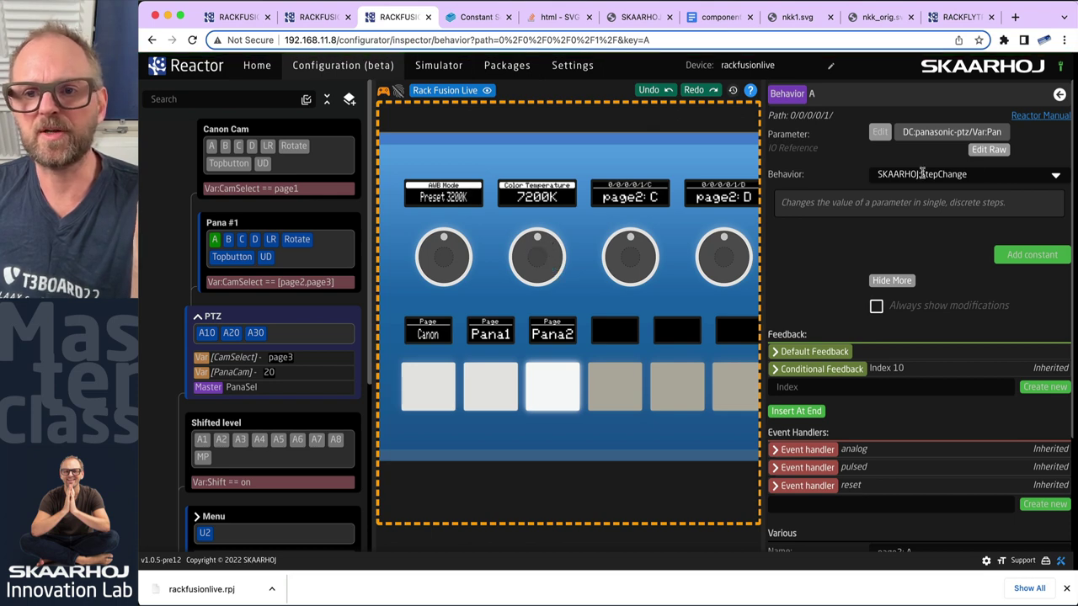
Replace device ID 10 with Var:PanaCam in the B behavior's raw ColorTemperature parameter, save it, and decline the recommended behavior
click(383, 92)
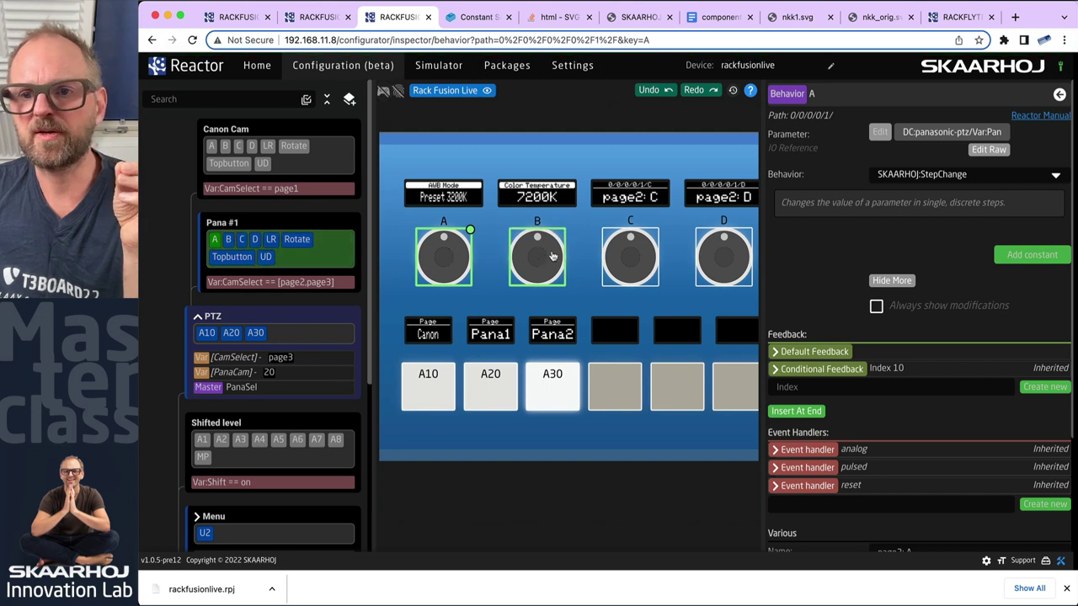
click(543, 258)
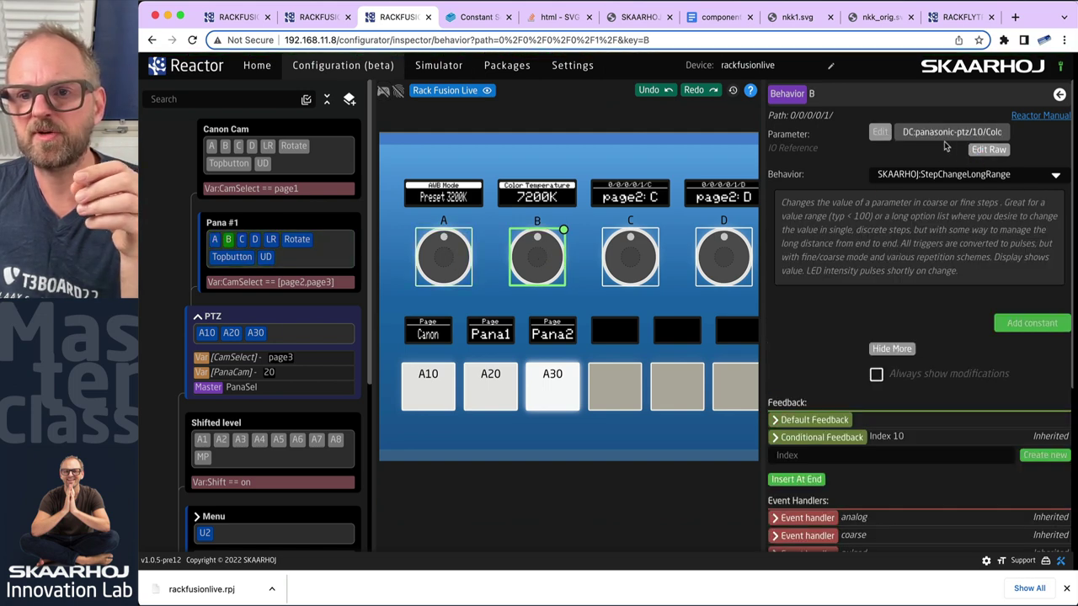
click(989, 152)
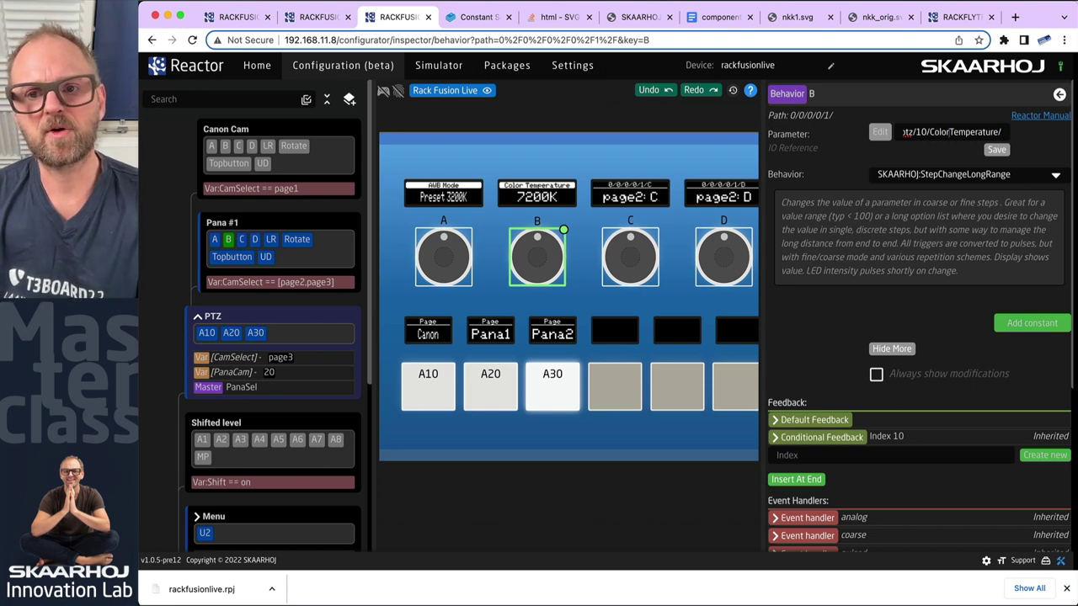
key(BackSpace)
key(BackSpace)
text(Var:)
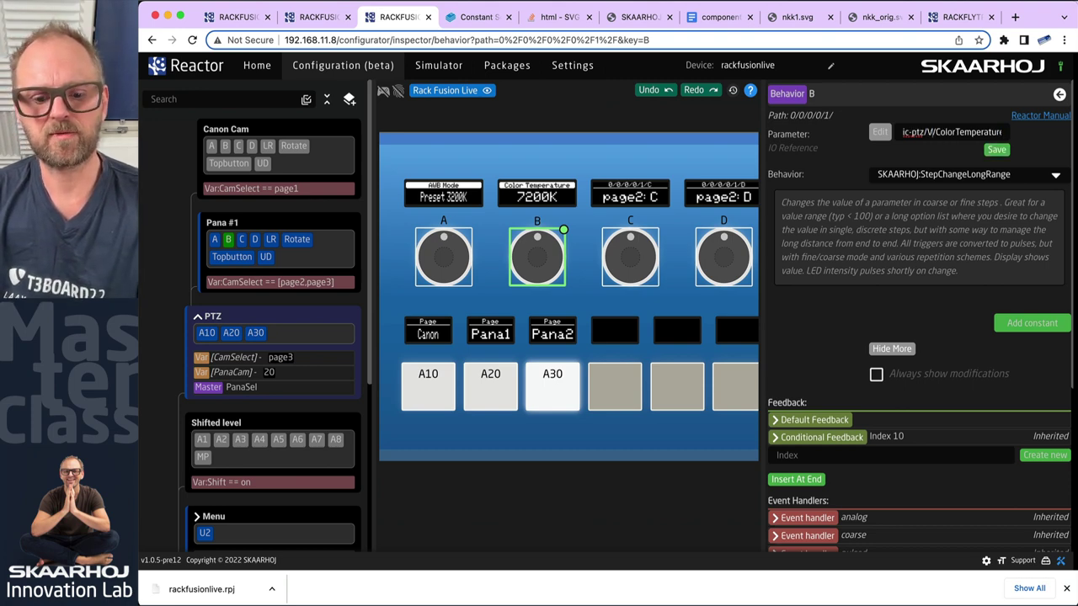
text(PanaCam)
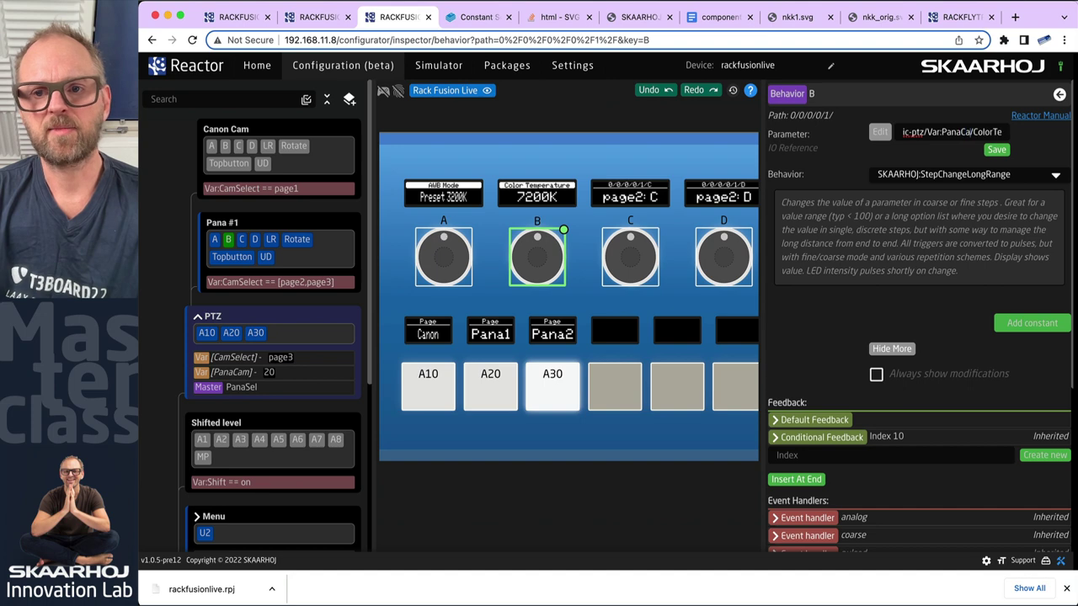
key(shift+Left)
key(shift+Left)
key(shift+Left)
key(shift+Left)
key(shift+Left)
key(shift+Left)
key(shift+Left)
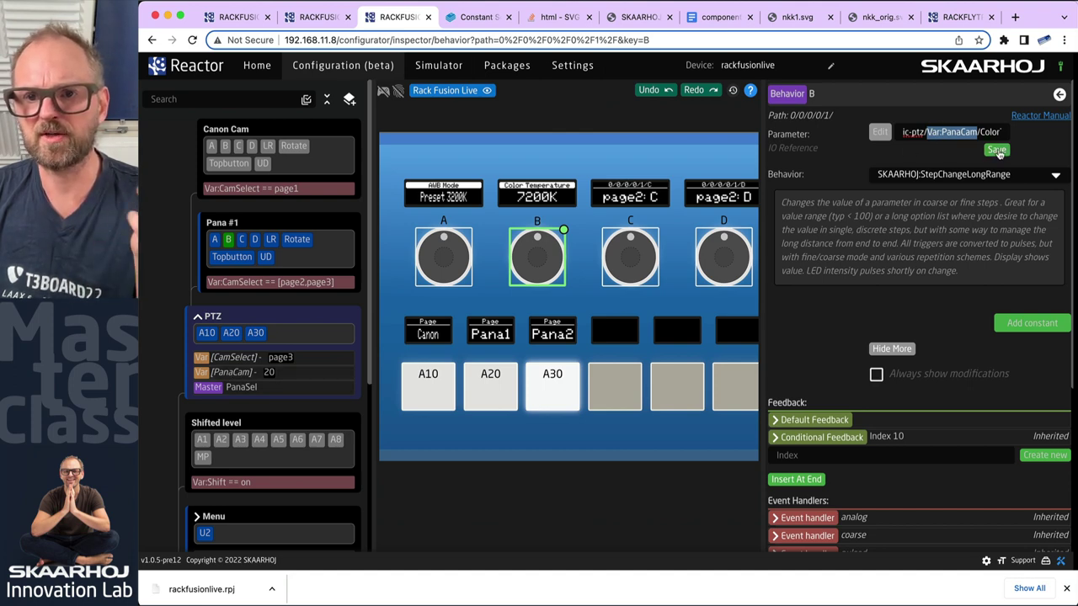
click(996, 149)
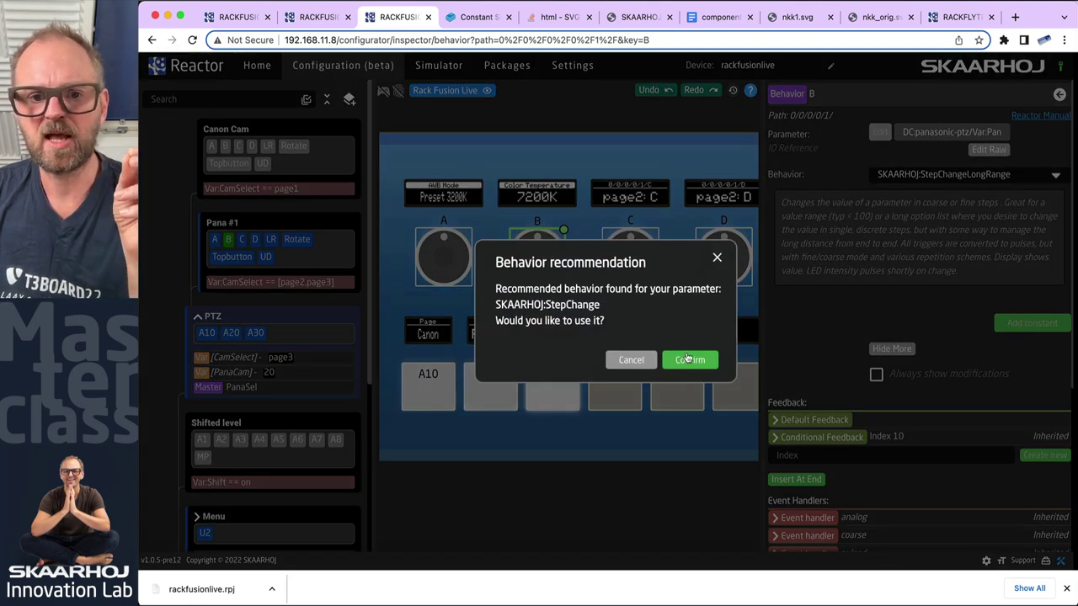
click(632, 361)
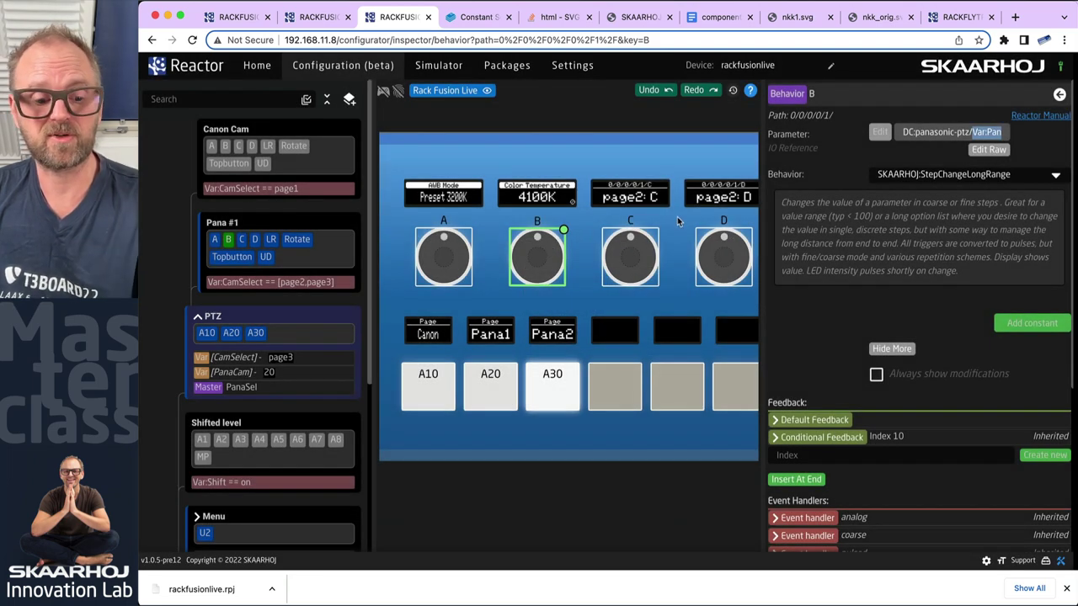
scroll(677, 216, up, 5)
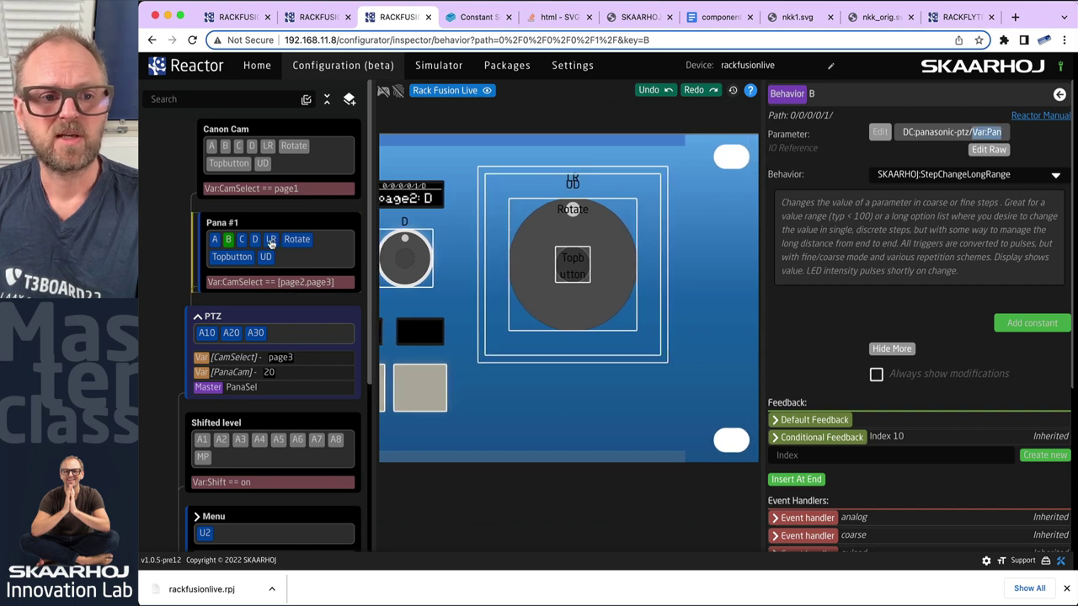
click(271, 240)
drag(460, 169, 628, 308)
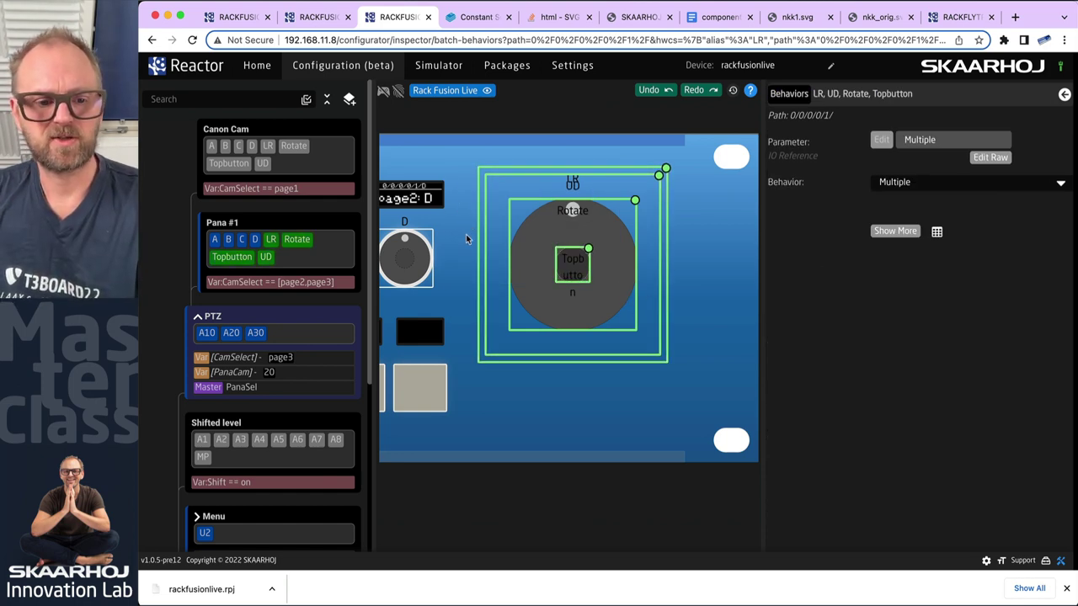
scroll(465, 234, down, 5)
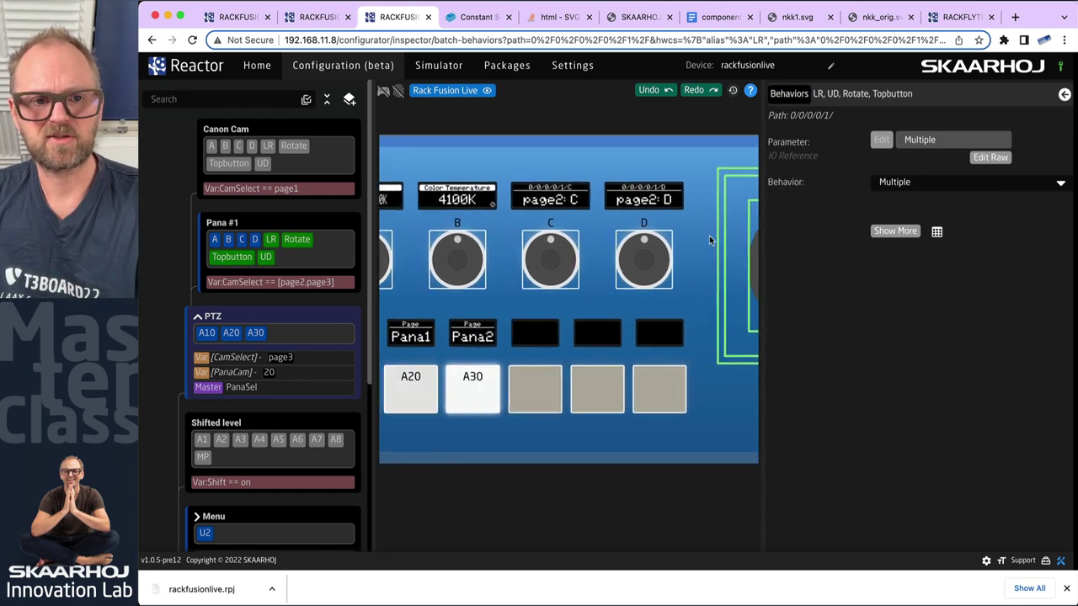
click(467, 252)
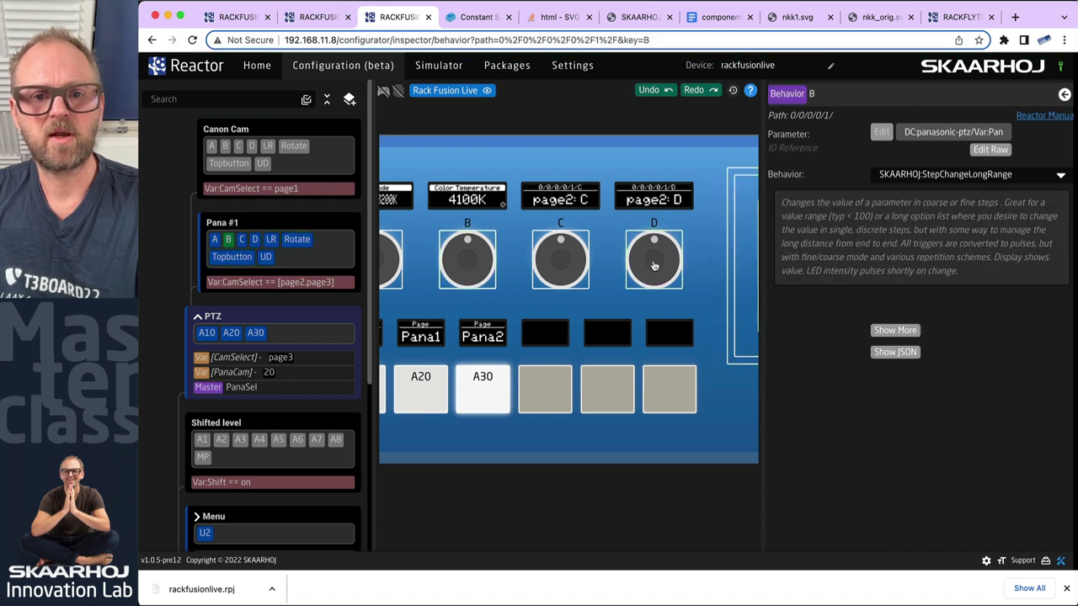
scroll(586, 229, right, 3)
scroll(415, 184, up, 2)
drag(452, 211, 648, 387)
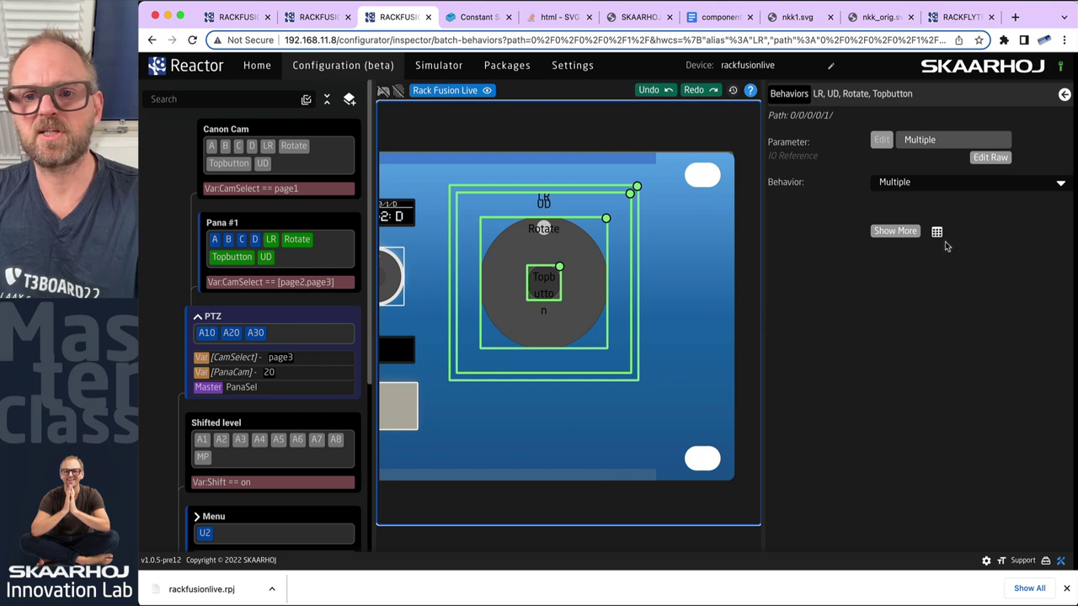
click(936, 231)
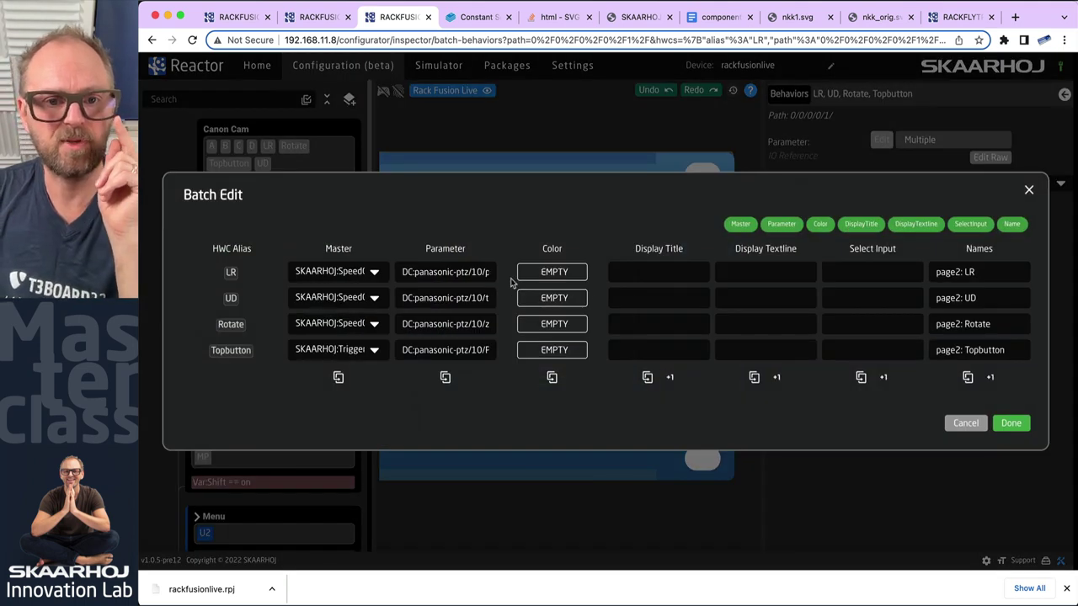
click(964, 422)
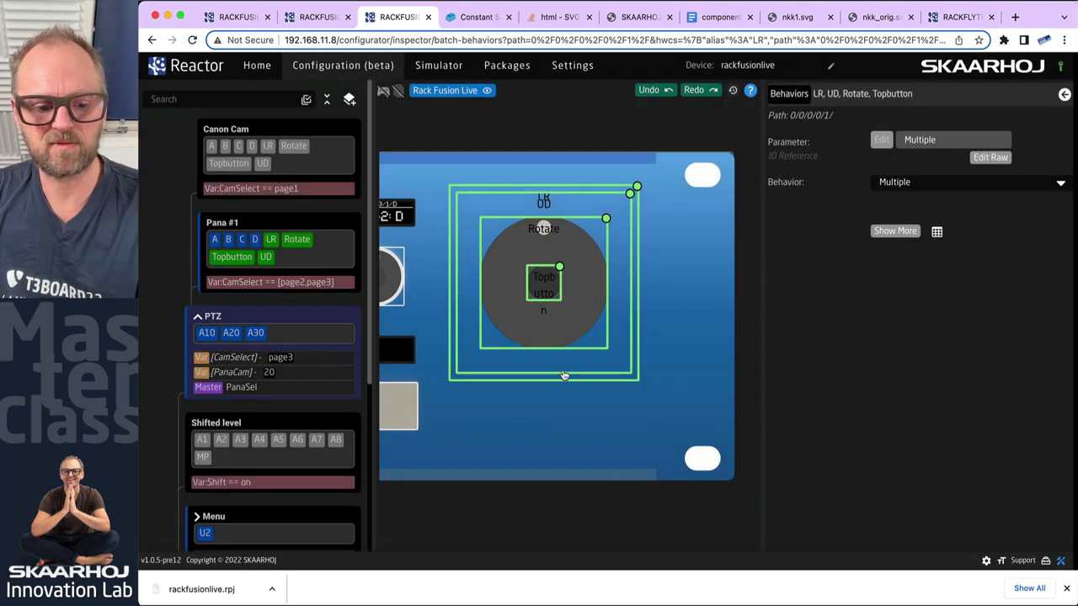
Try batch-copying B's PanaCam ColorTemperature parameter to the LR, UD, Rotate and Topbutton behaviors, and cancel the batch edit
scroll(563, 373, down, 3)
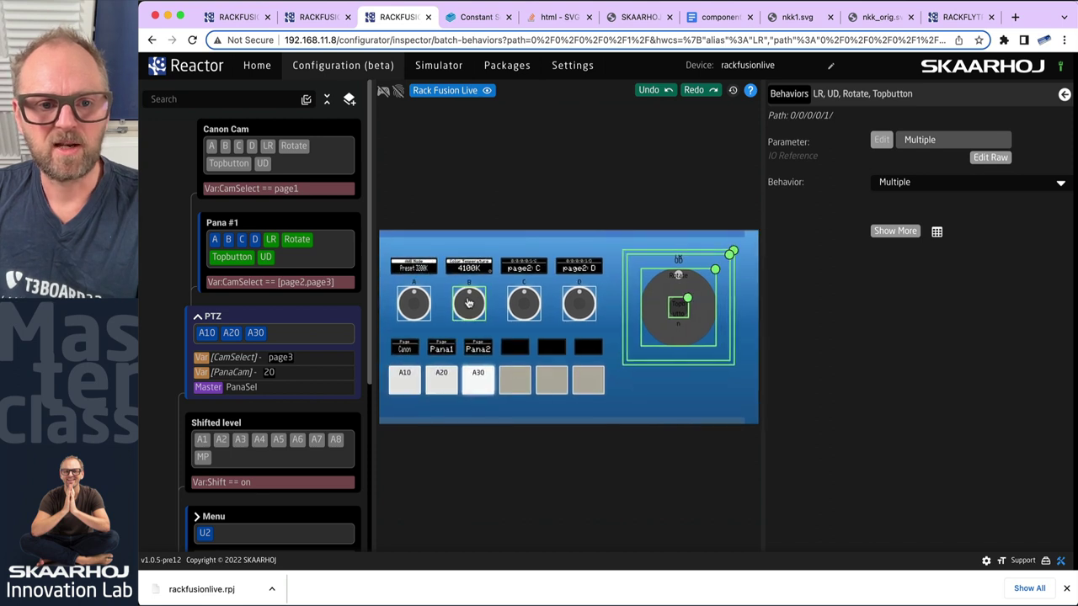
click(469, 303)
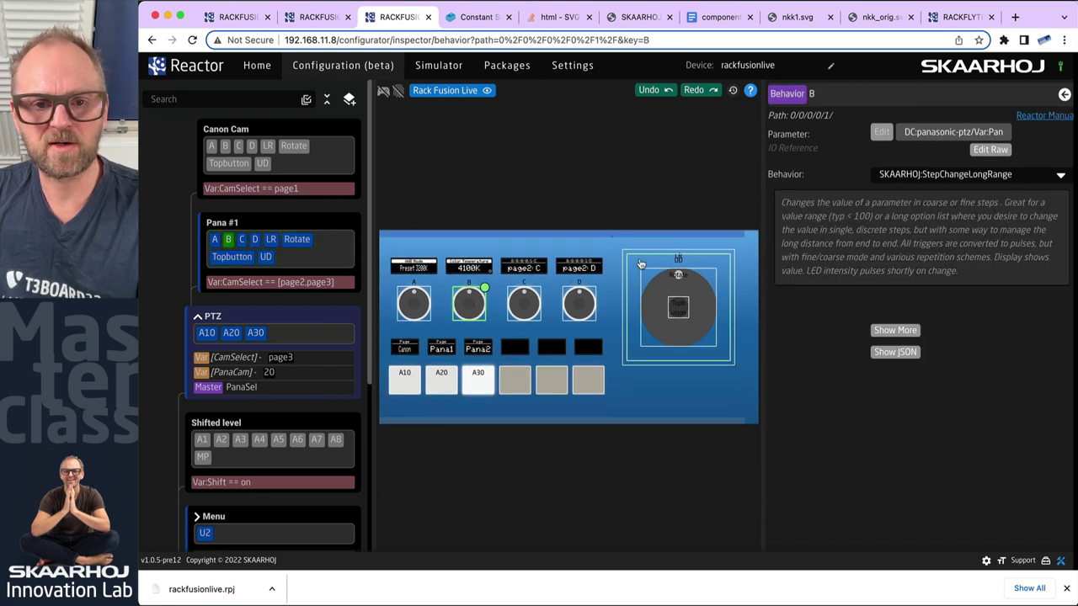
drag(631, 265, 695, 321)
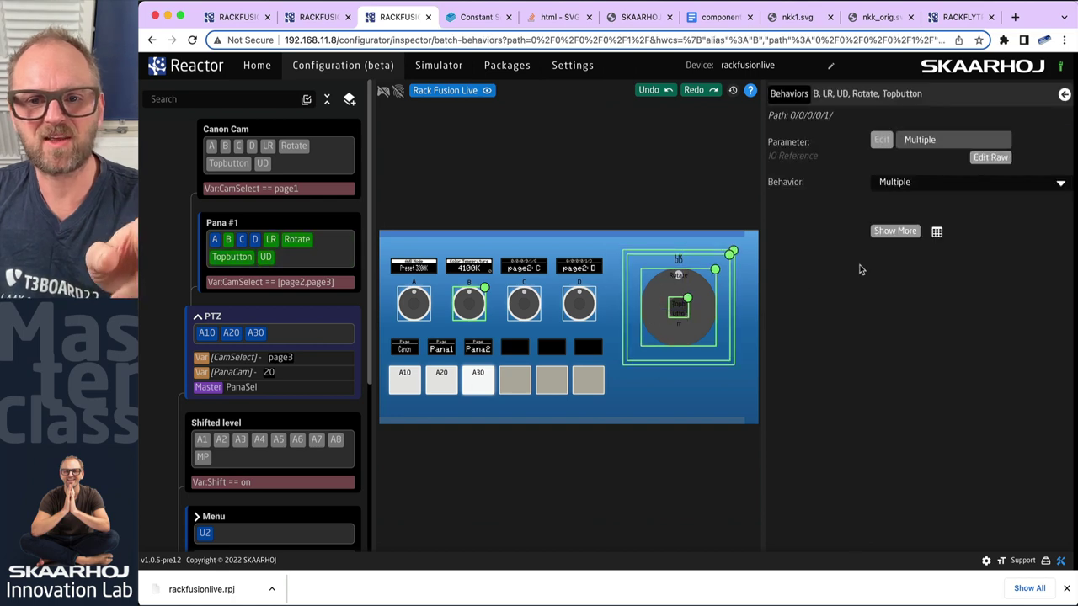
click(936, 232)
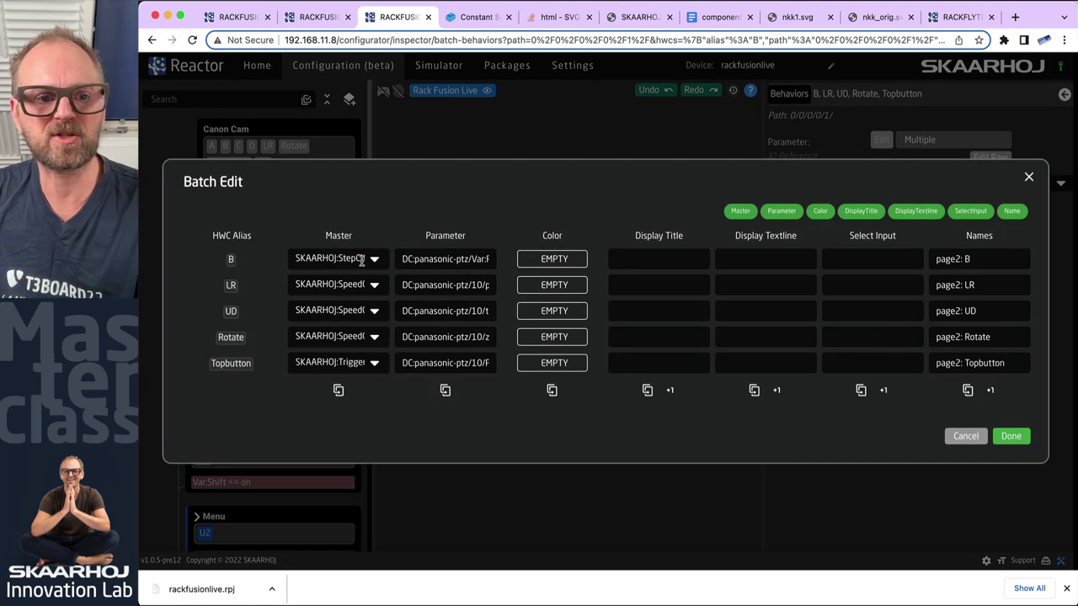
click(484, 259)
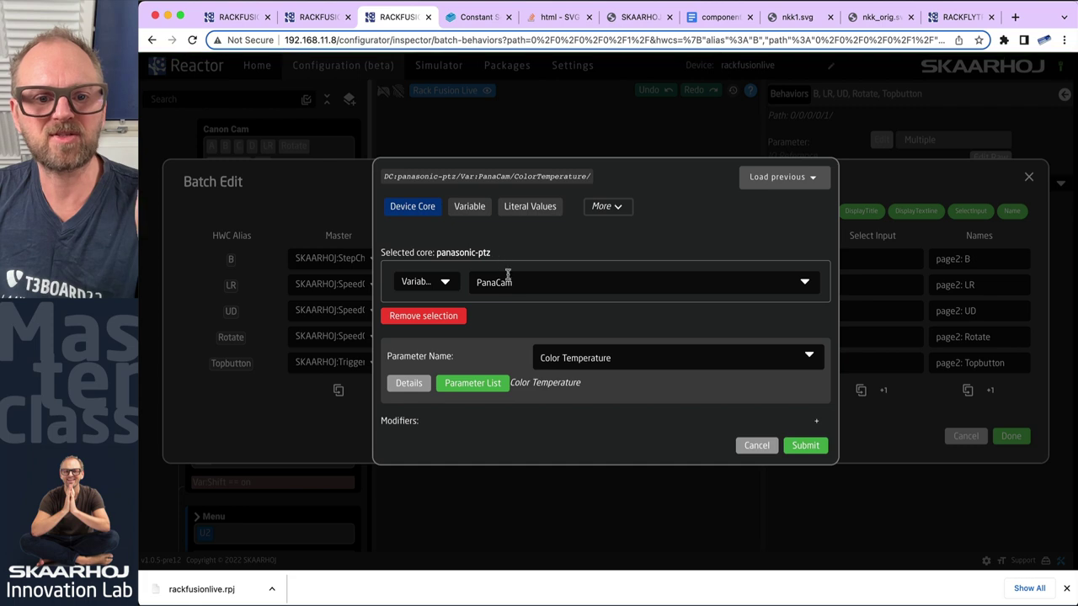
click(757, 449)
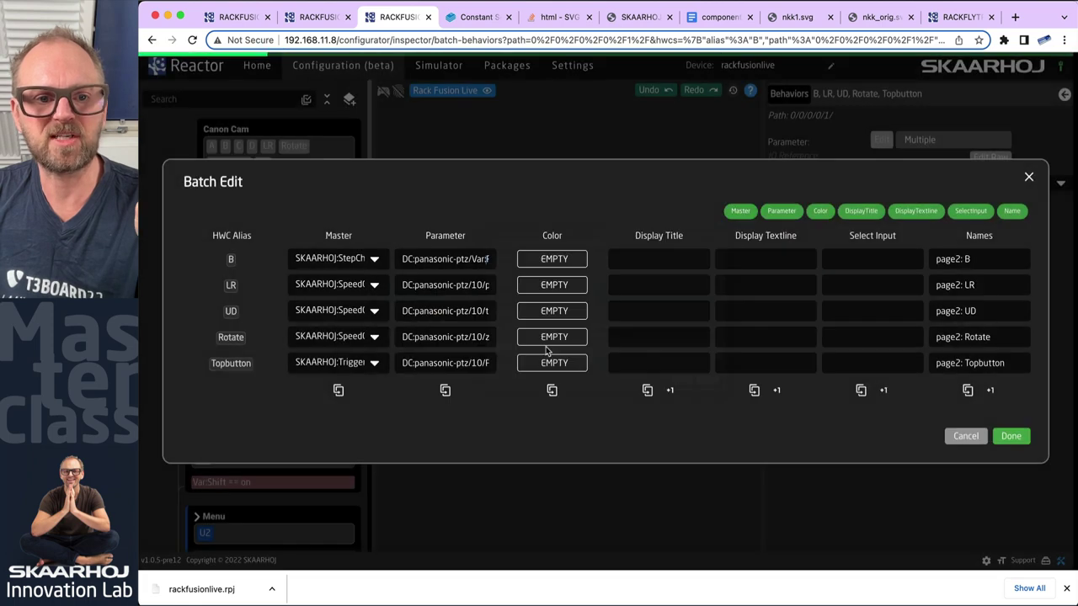
click(473, 259)
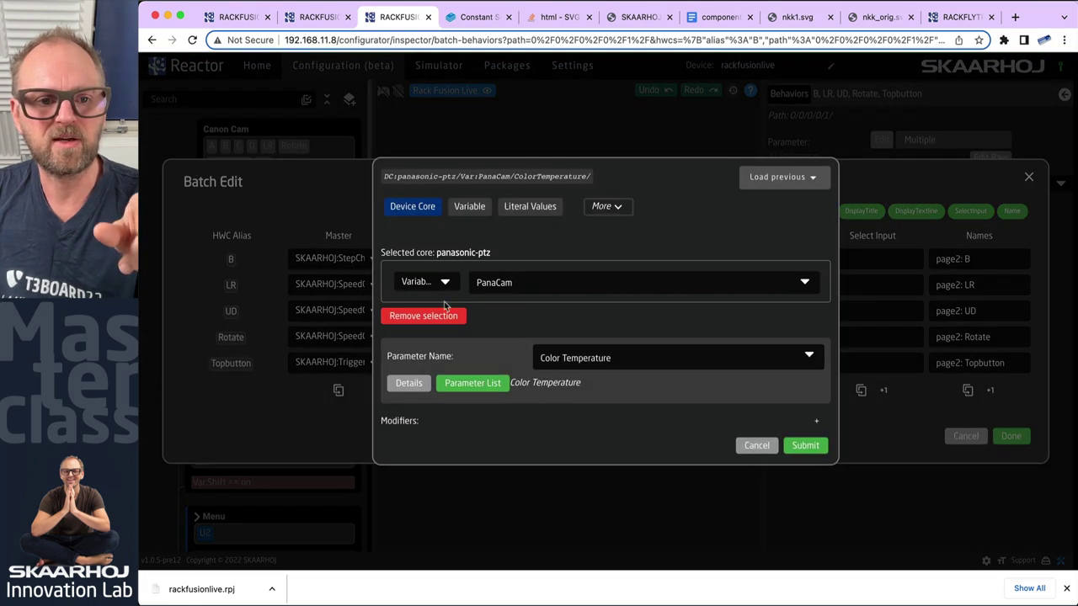
click(755, 446)
click(445, 390)
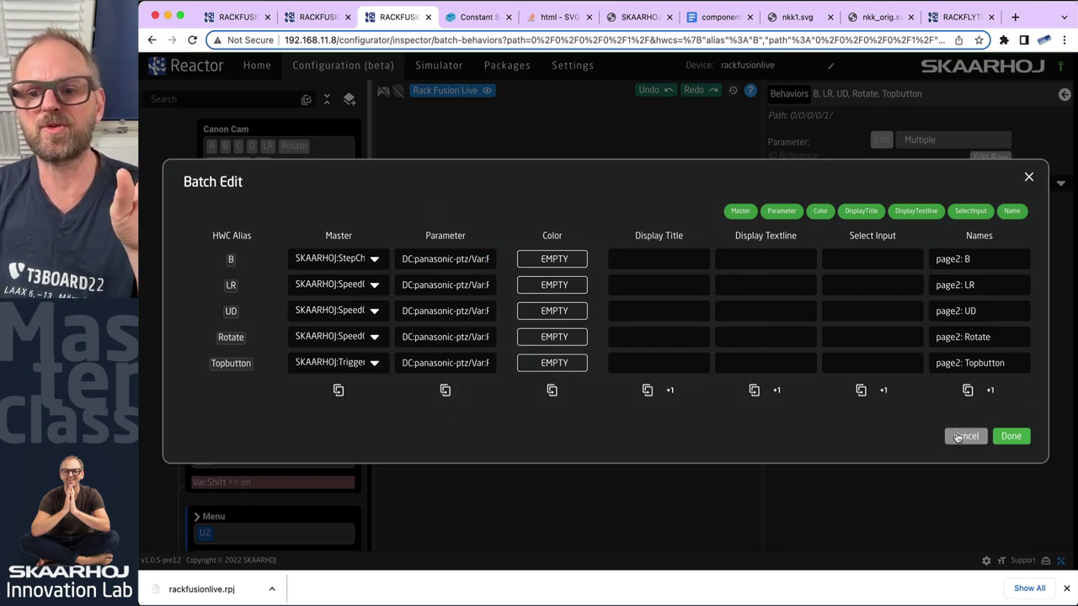
click(958, 438)
Replace device ID 10 with Var:PanaCam in the LR behavior's raw panspeed parameter and save it
click(655, 251)
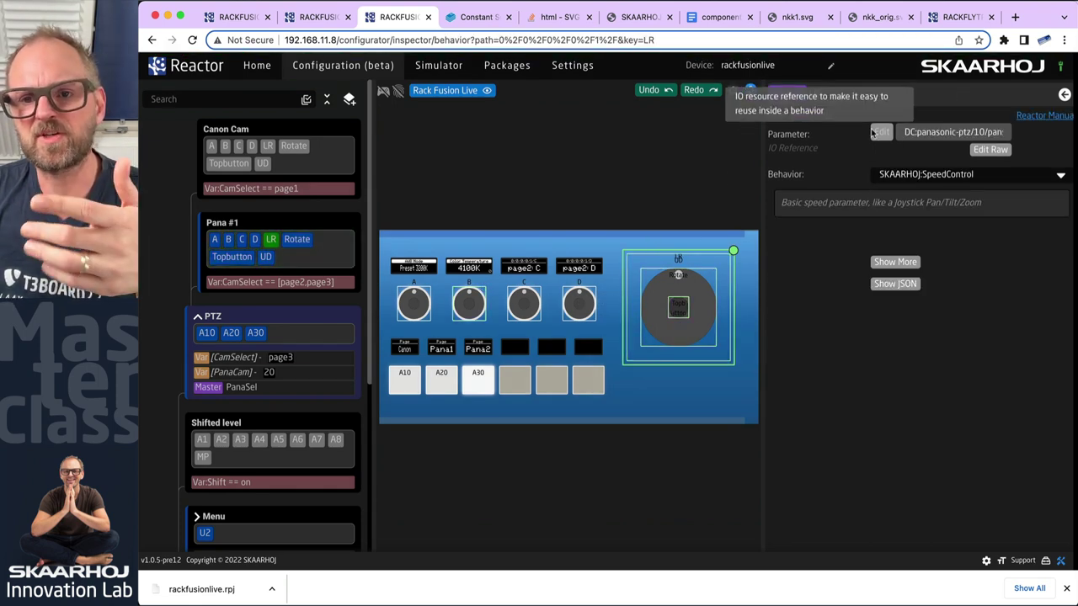
click(989, 150)
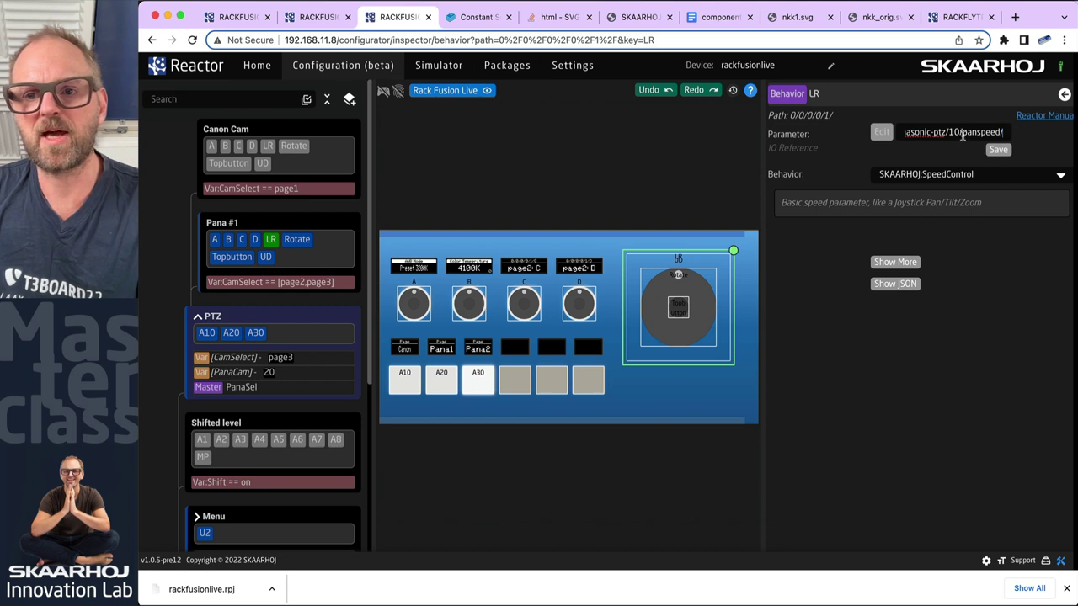
key(super+v)
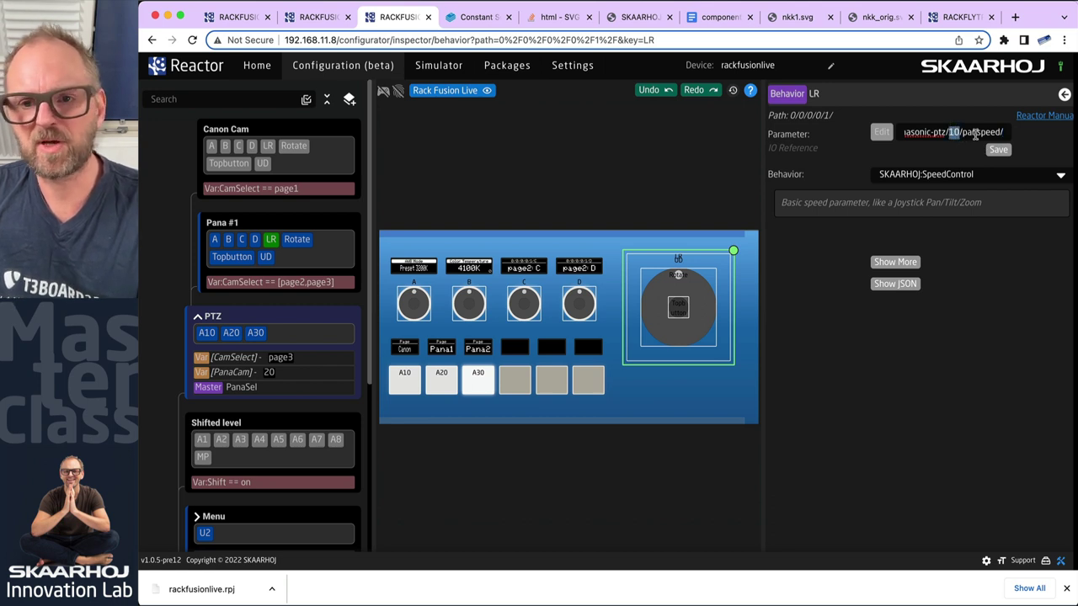
click(997, 150)
Replace device ID 10 with Var:PanaCam in the UD behavior's raw parameter and save it
click(671, 257)
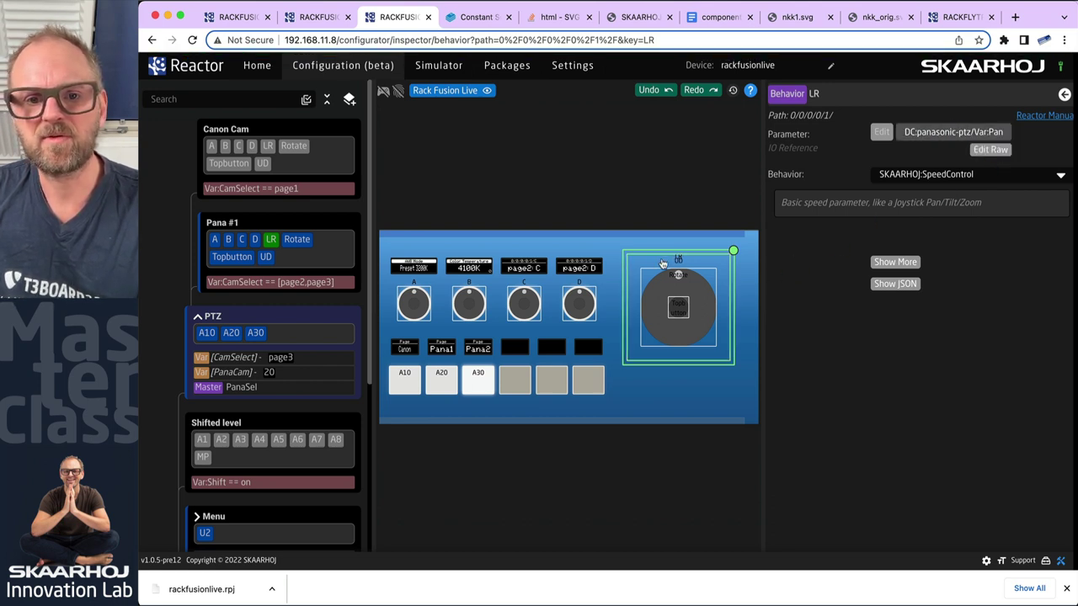
click(998, 151)
key(super+v)
click(999, 151)
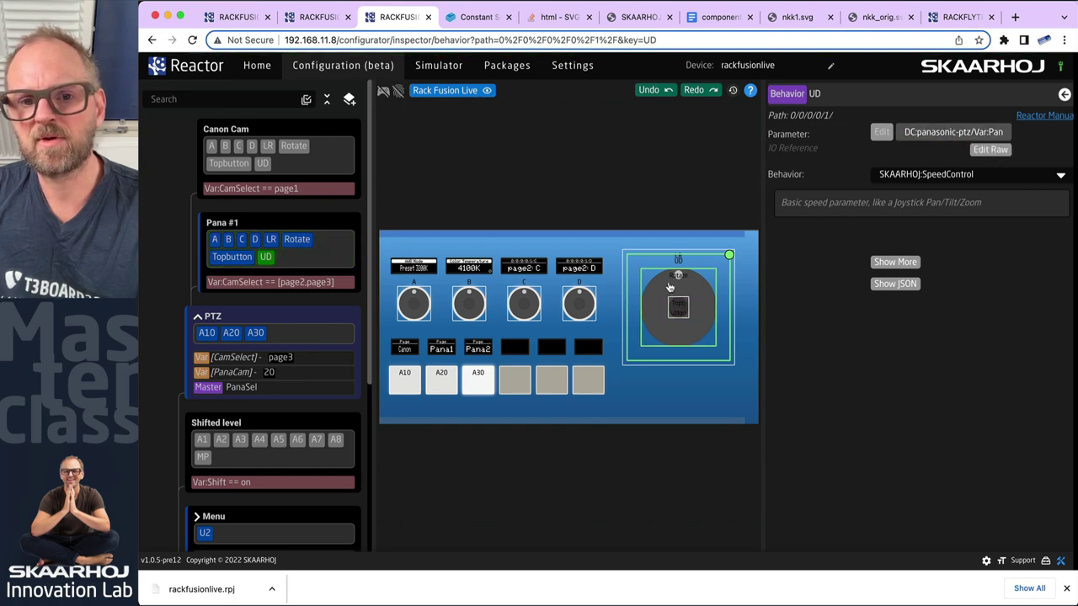
Replace device ID 10 with Var:PanaCam in the Rotate behavior's raw zoomspeed parameter and save it
click(989, 150)
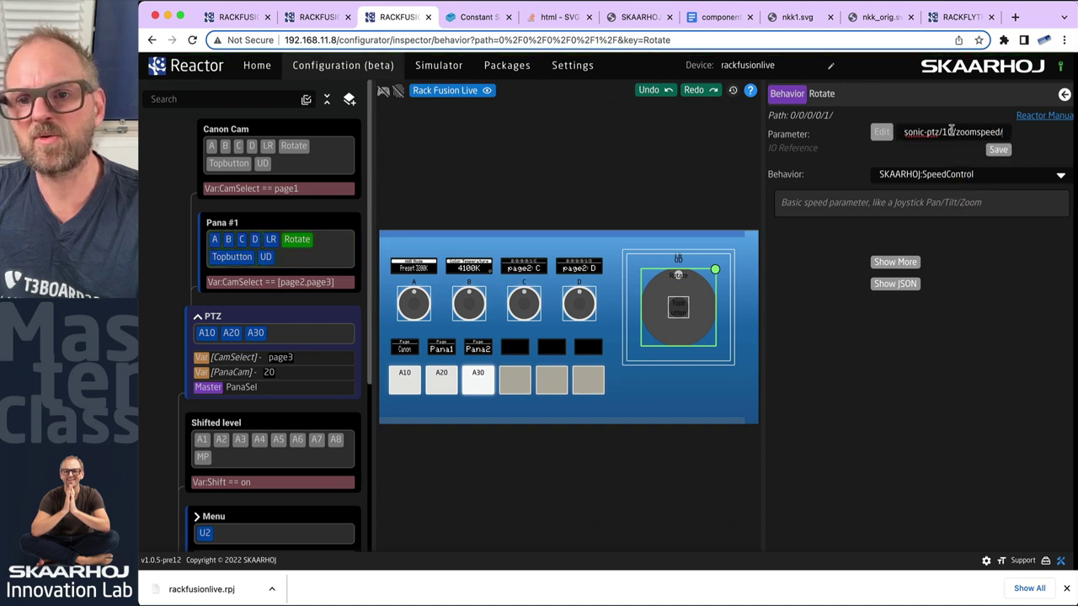
key(super+v)
click(997, 149)
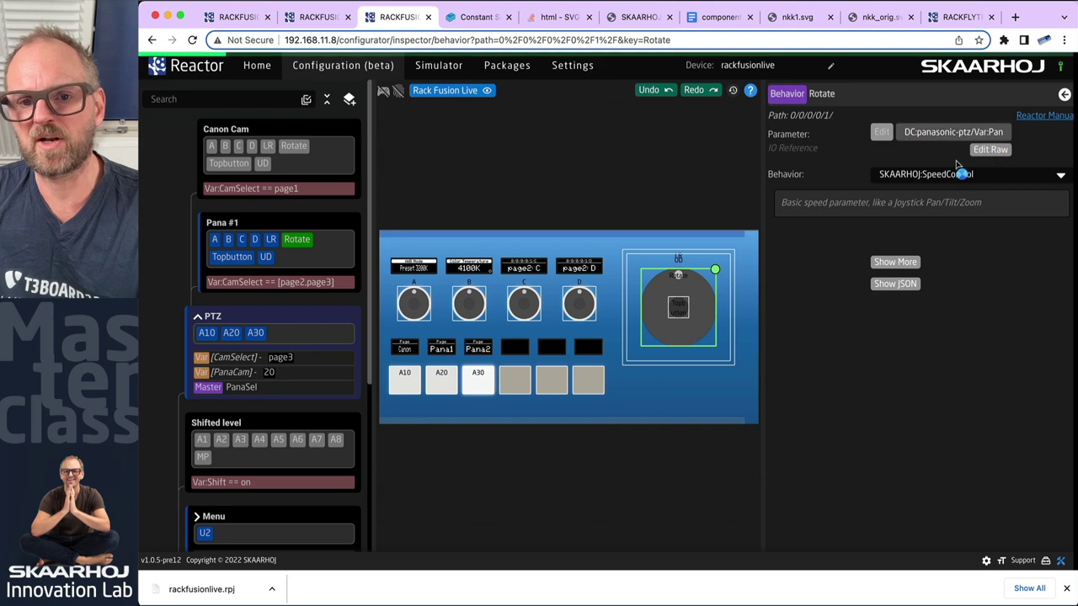
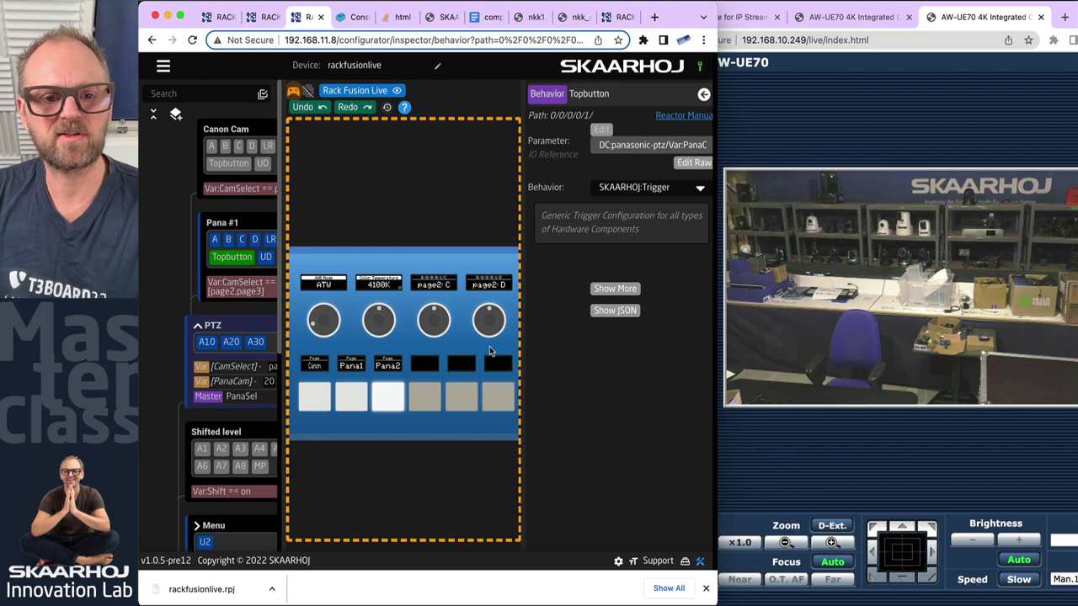
Test the simulated joystick with the Pana2 page active and check the response in both AW-UE70 camera feeds
scroll(489, 346, right, 5)
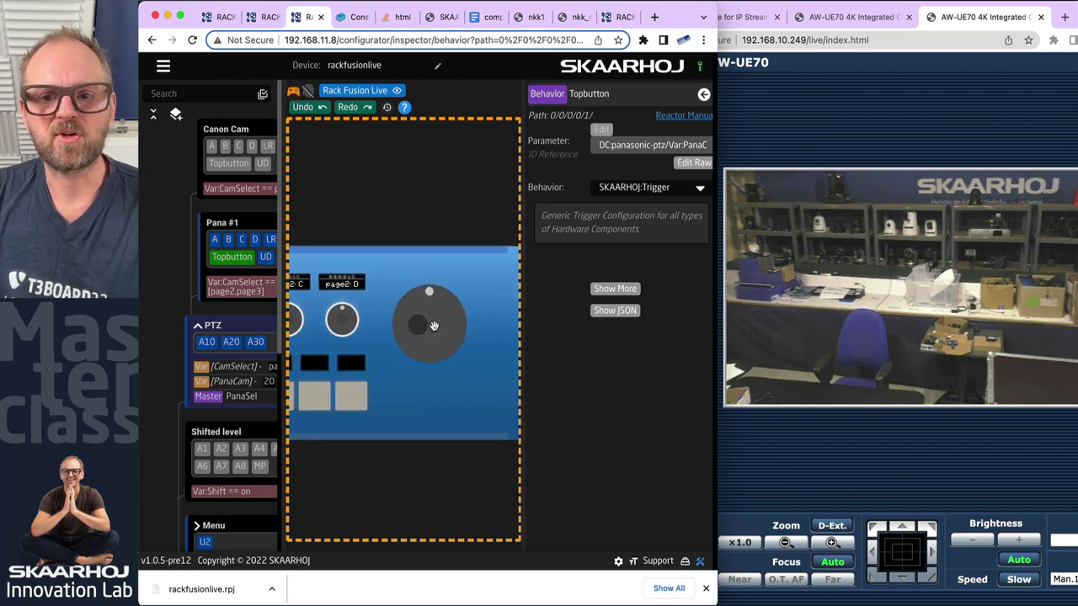
drag(433, 326, 441, 322)
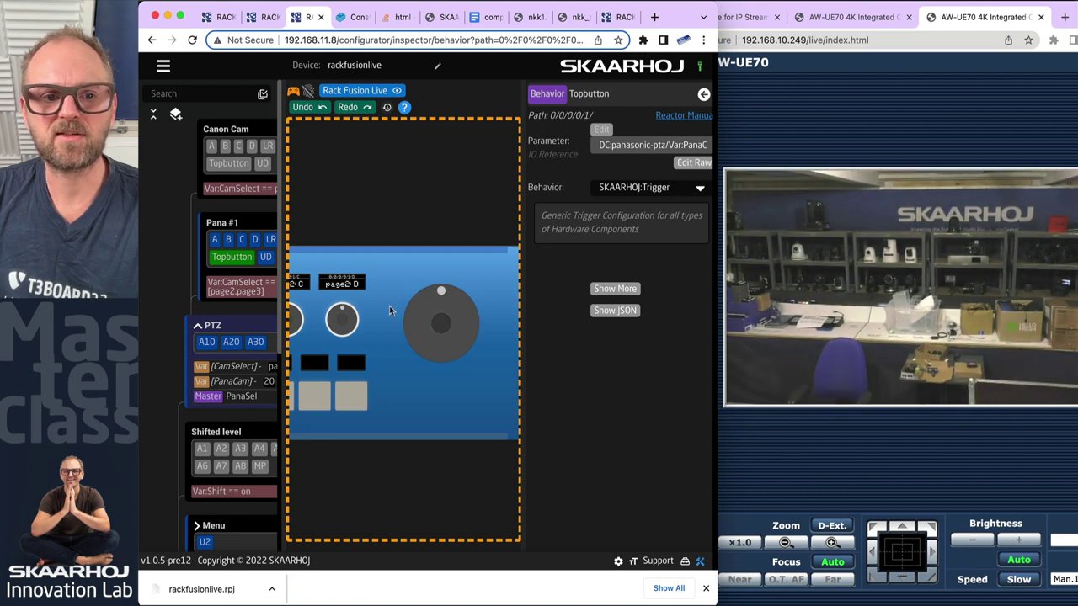
click(852, 17)
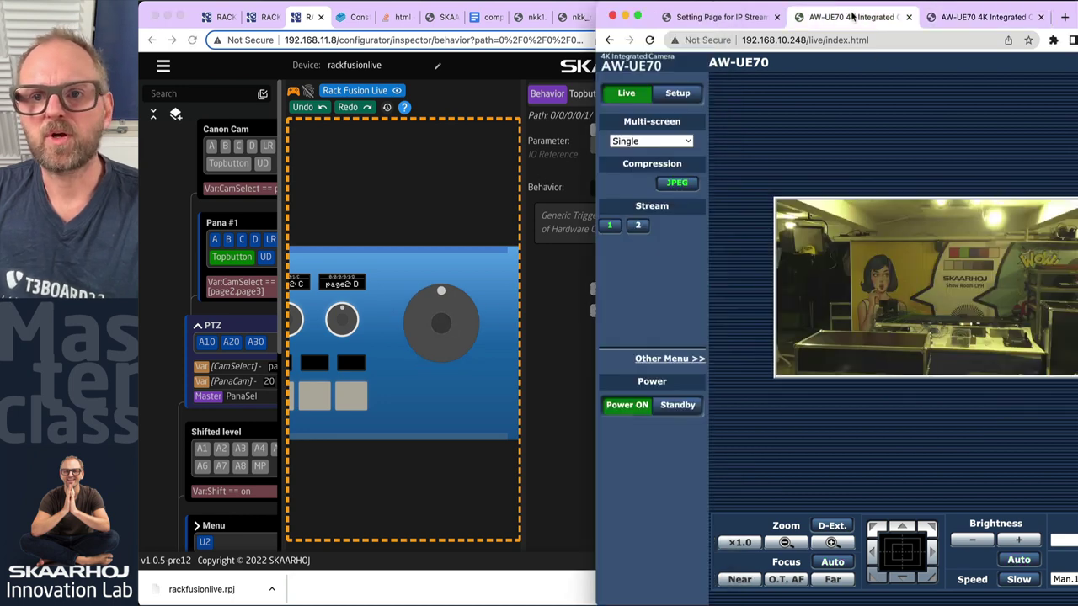
click(438, 322)
drag(431, 322, 504, 363)
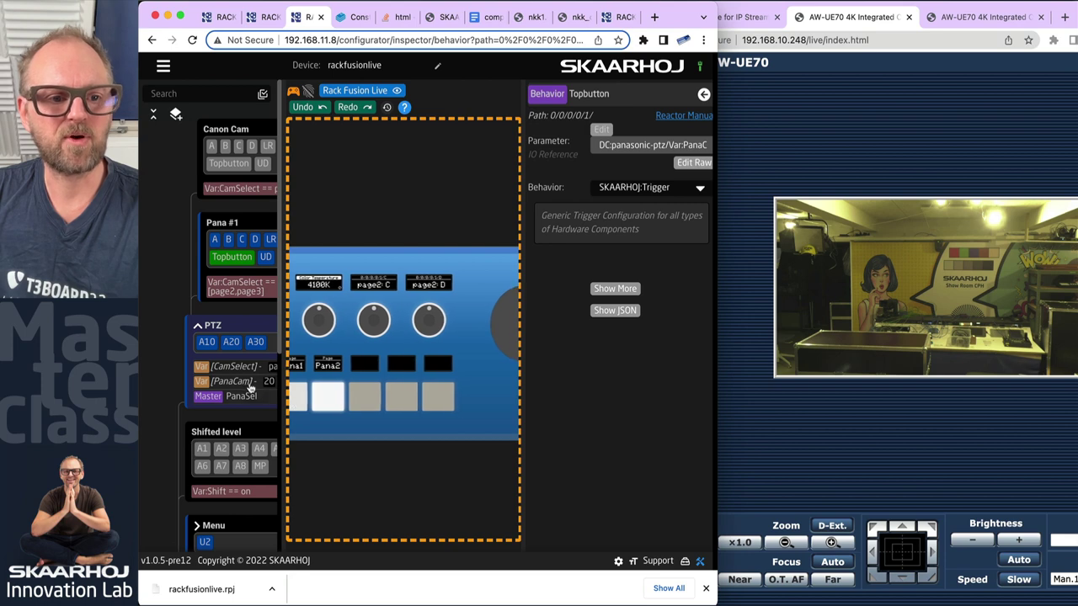
Widen the layer tree and activate the Pana1 page in simulation to check the CamSelect and PanaCam values
drag(311, 394, 356, 396)
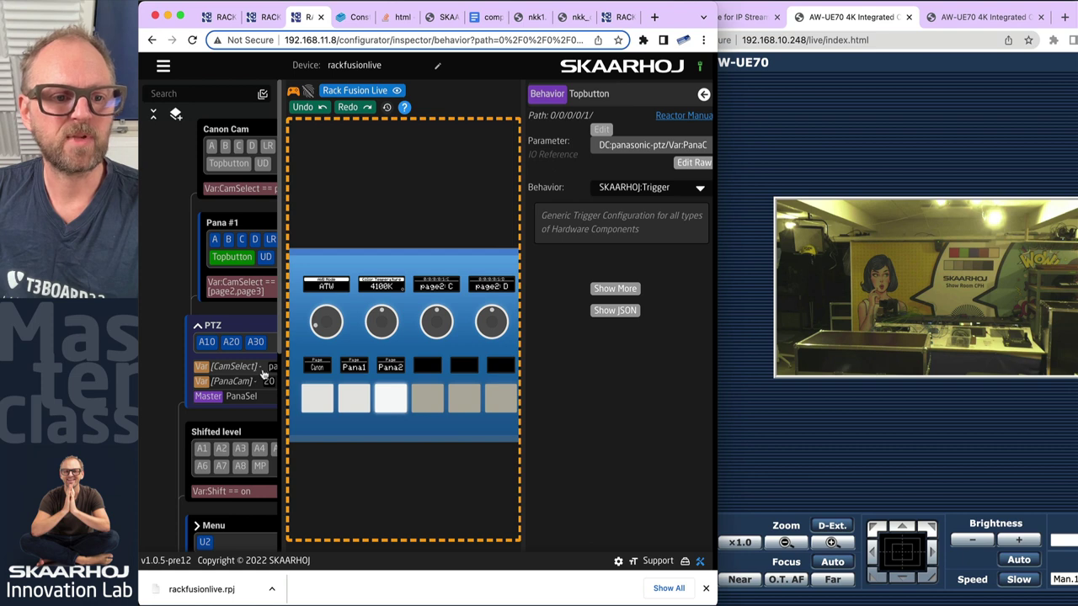
drag(281, 362, 301, 359)
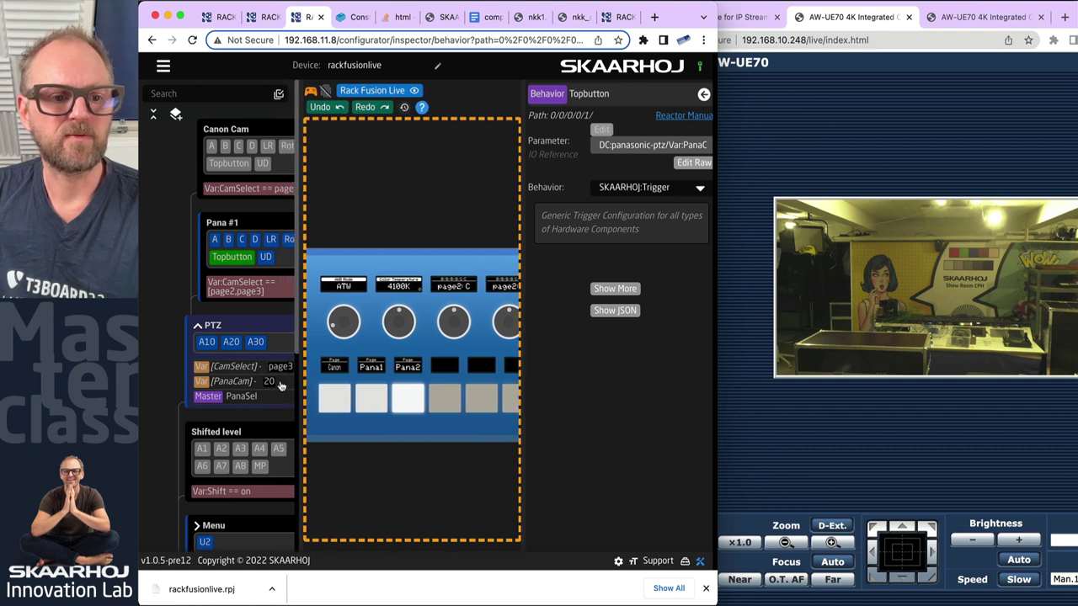
click(373, 404)
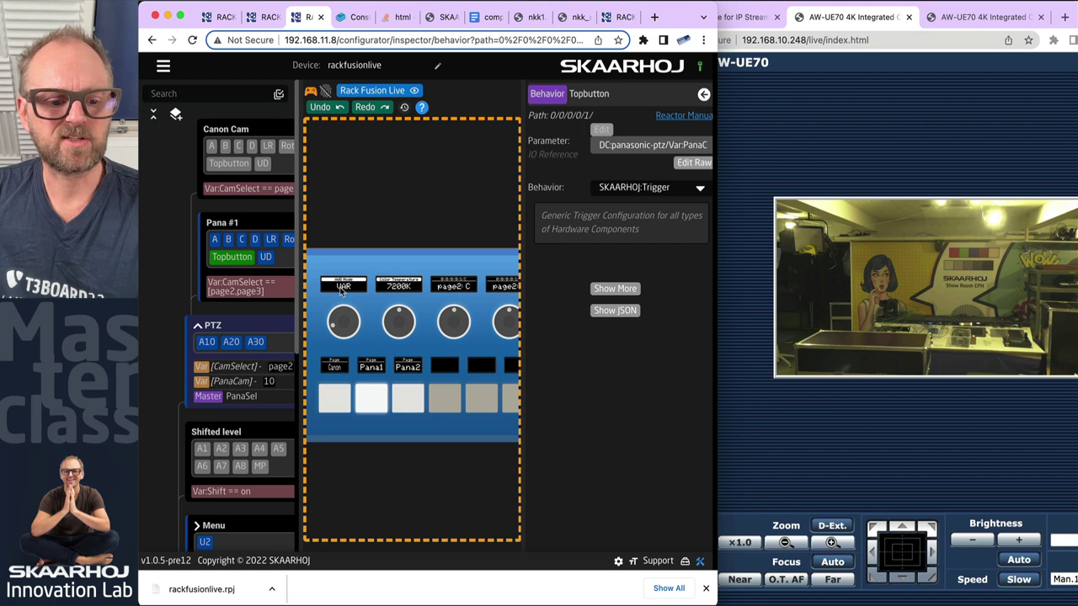
Alternate between the Pana2 and Pana1 pages to compare AWB Mode and Color Temperature, and test the AWB Mode knob on Pana1
scroll(348, 290, up, 5)
scroll(434, 476, down, 5)
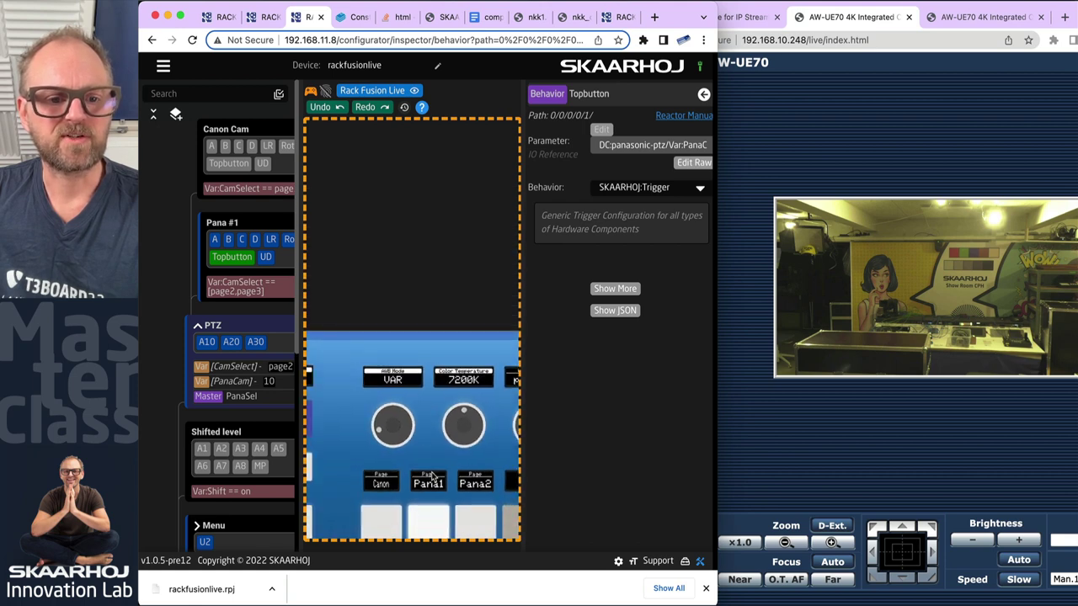
click(477, 529)
click(435, 529)
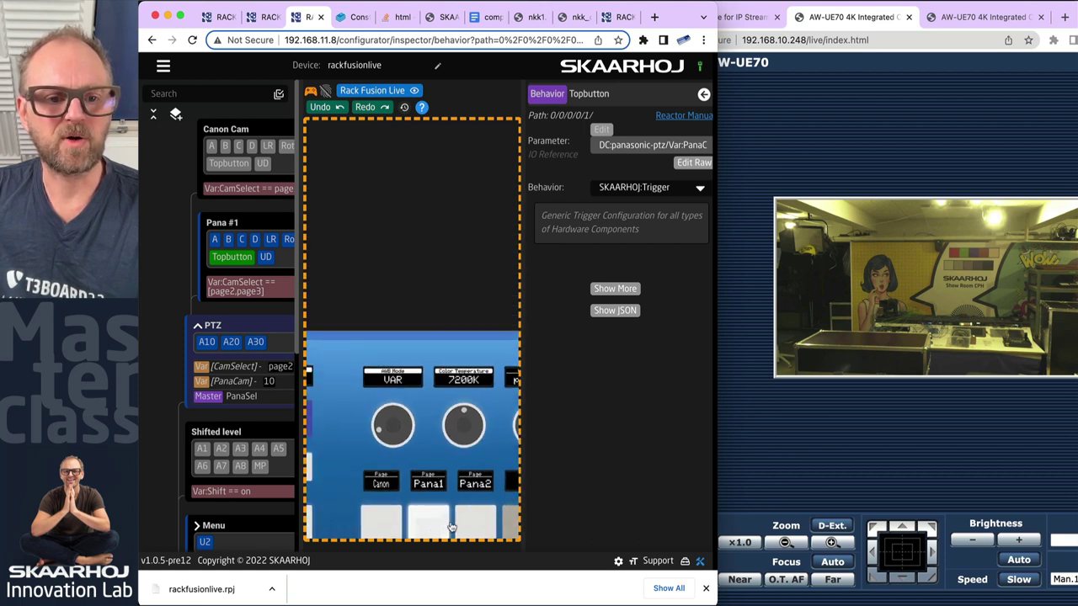
click(467, 526)
click(429, 526)
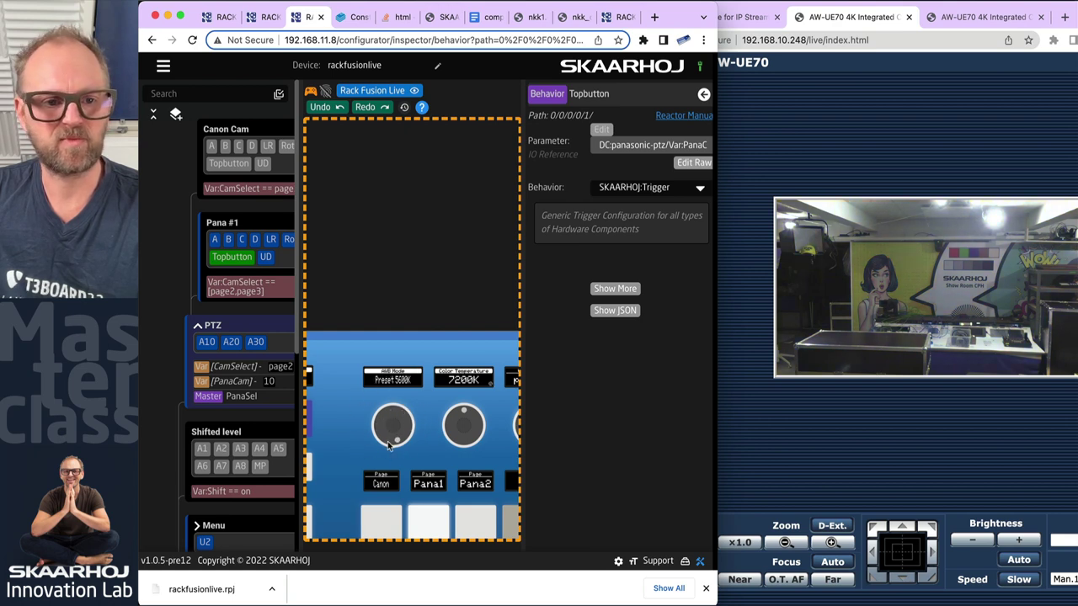
Test the simulated joystick with Pana1 active and switch to the other AW-UE70 camera's live feed to compare
scroll(454, 421, up, 5)
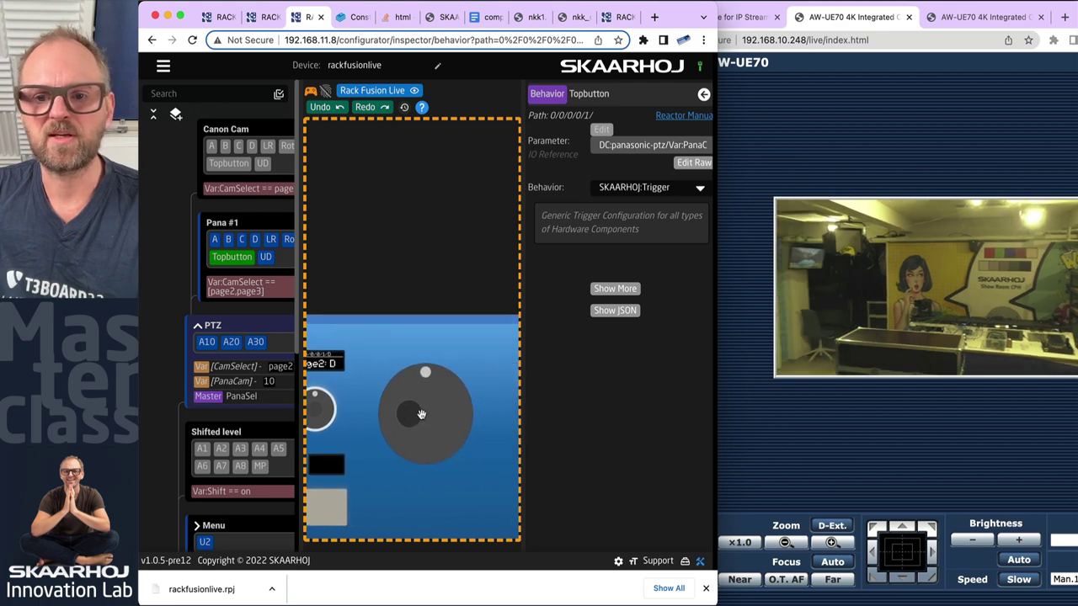
key(ctrl+Tab)
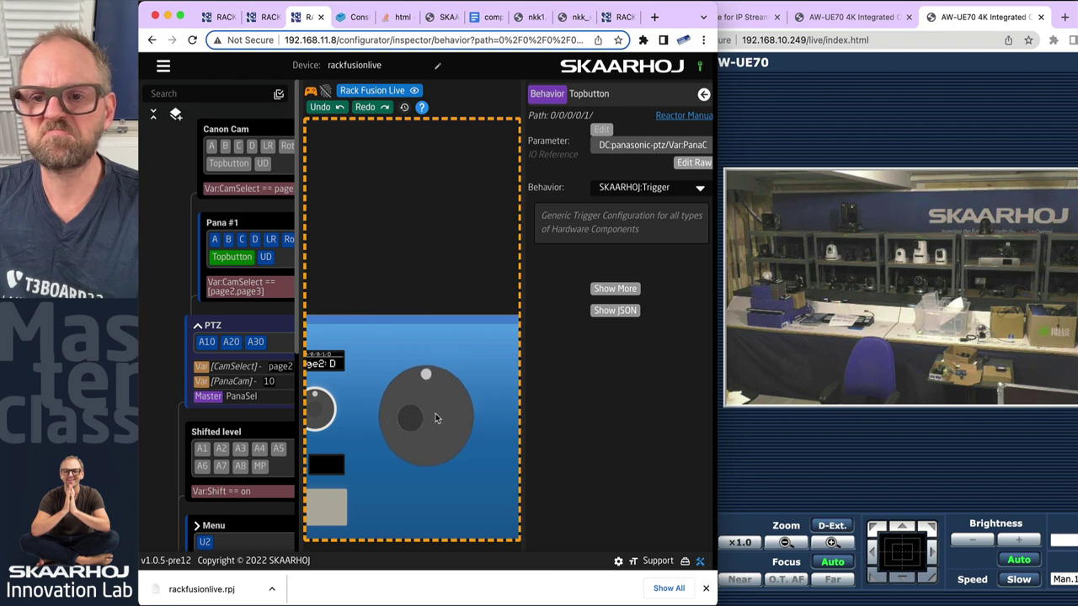
Return to the project overview, check the device IDs of the two AW-UE70 cameras, and widen the browser window to full width
scroll(396, 395, down, 5)
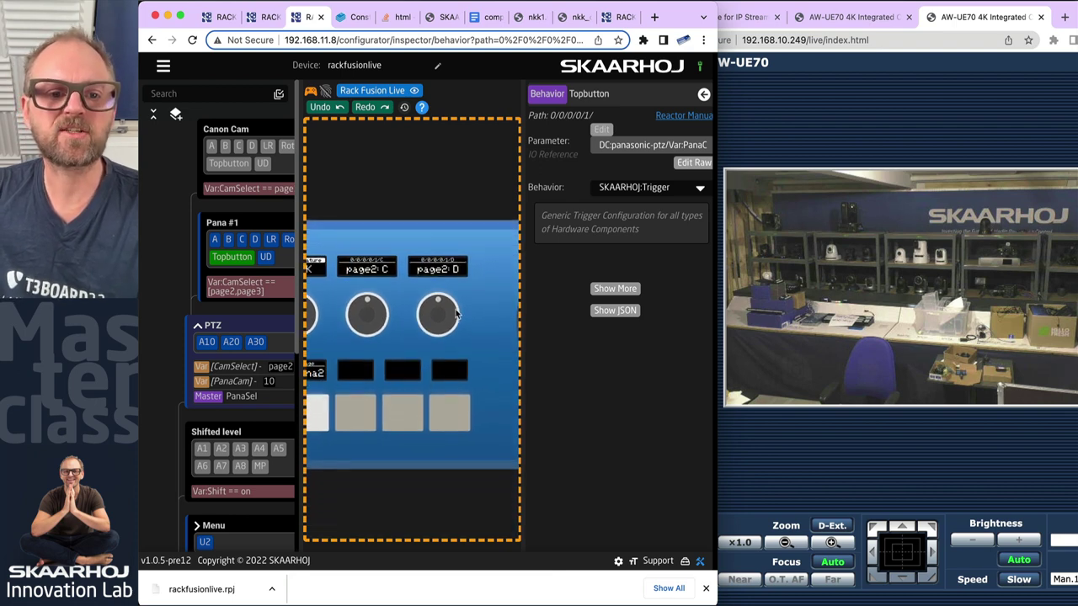
scroll(383, 345, left, 3)
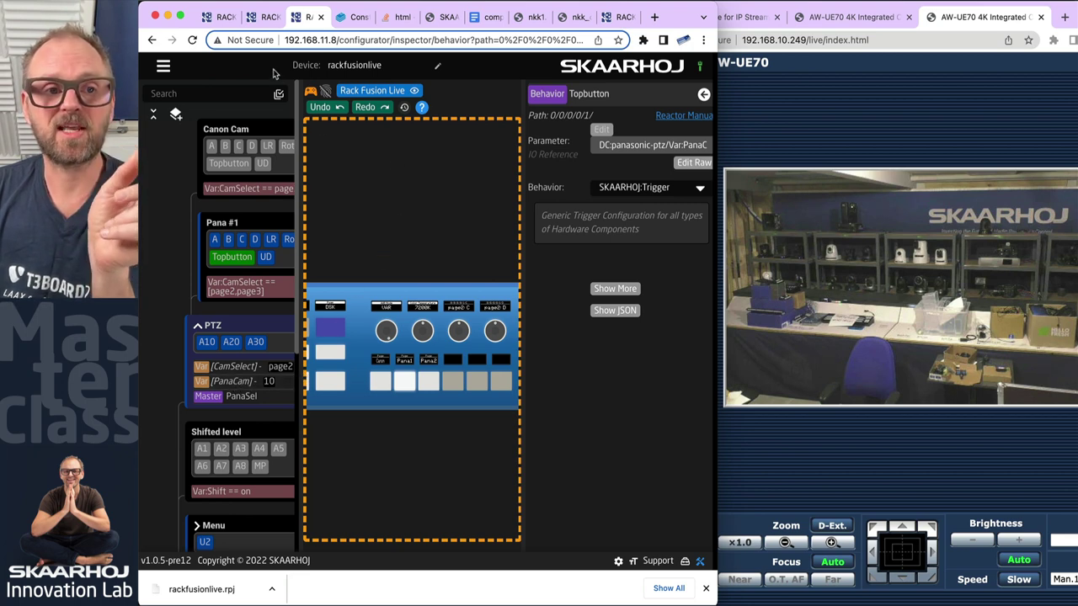
click(162, 67)
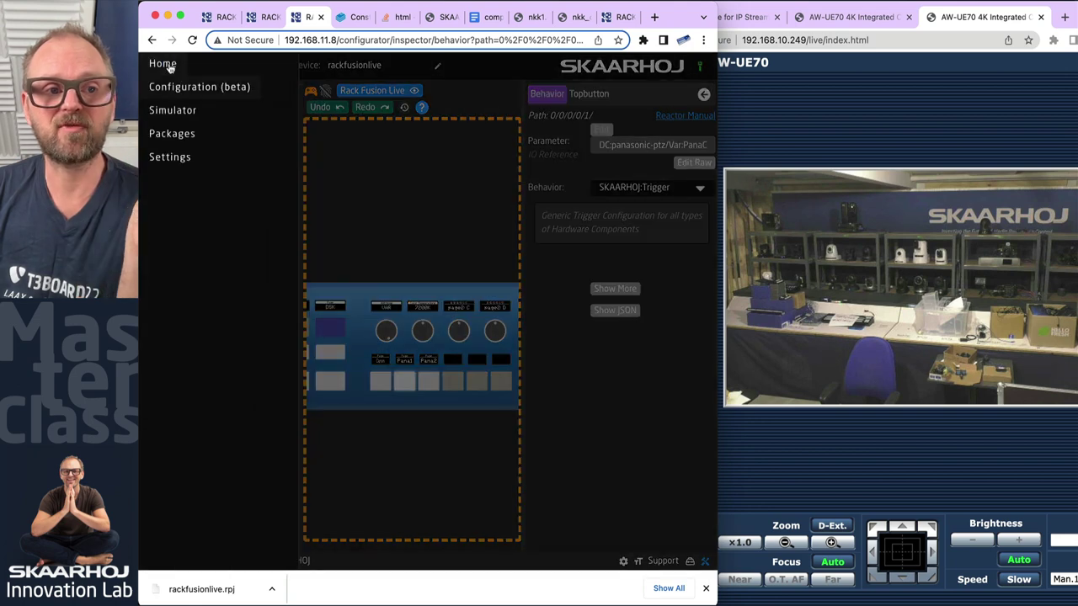
click(166, 64)
scroll(591, 352, down, 5)
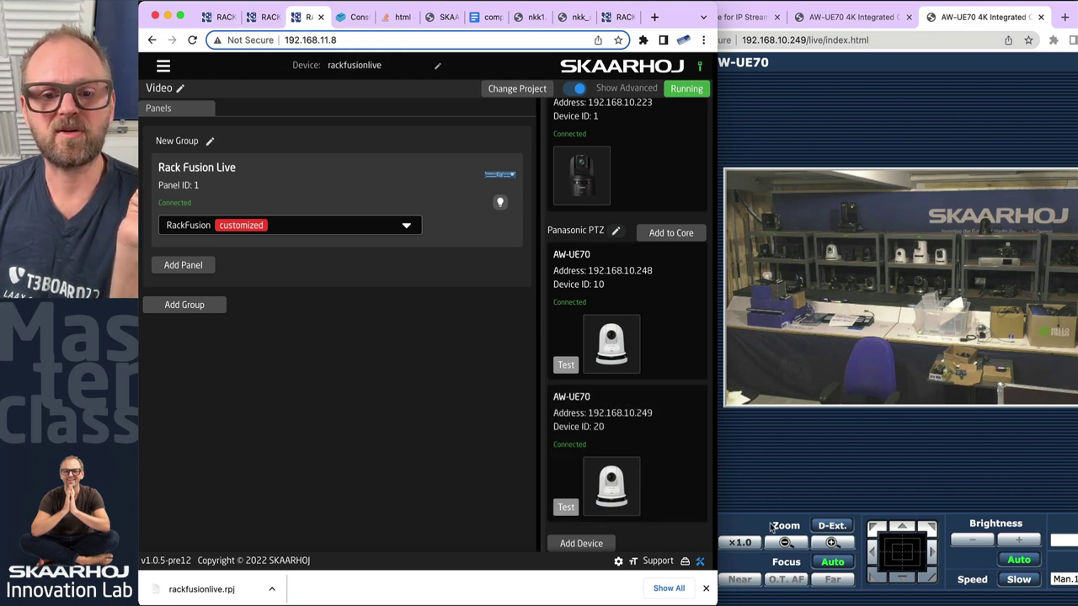
drag(713, 601, 1076, 605)
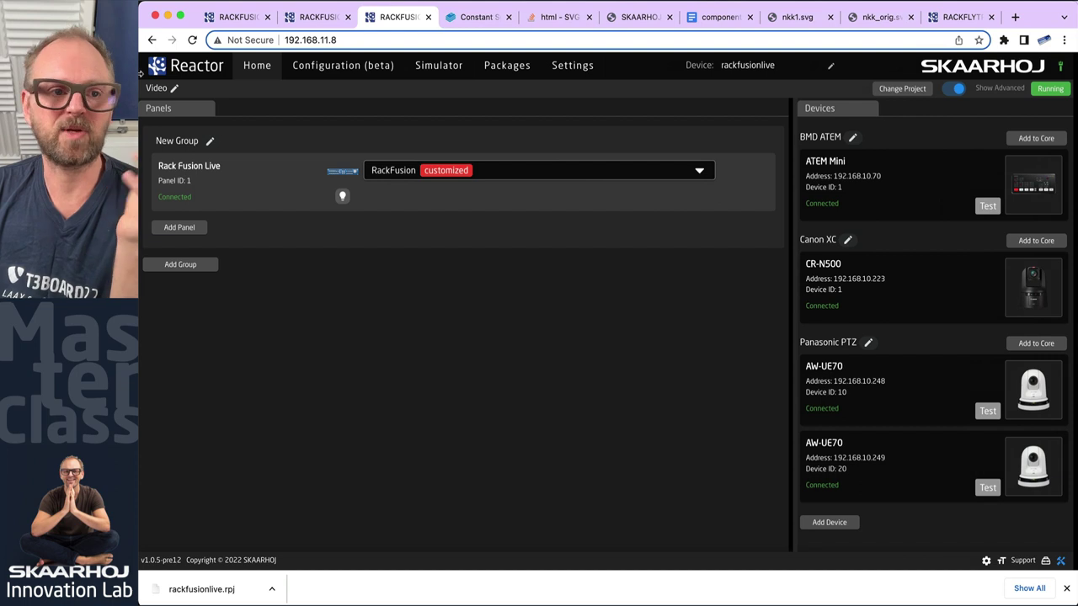
Reopen the Rack Fusion Live configuration and bring the camera knobs and page buttons of the simulated panel into view
click(325, 67)
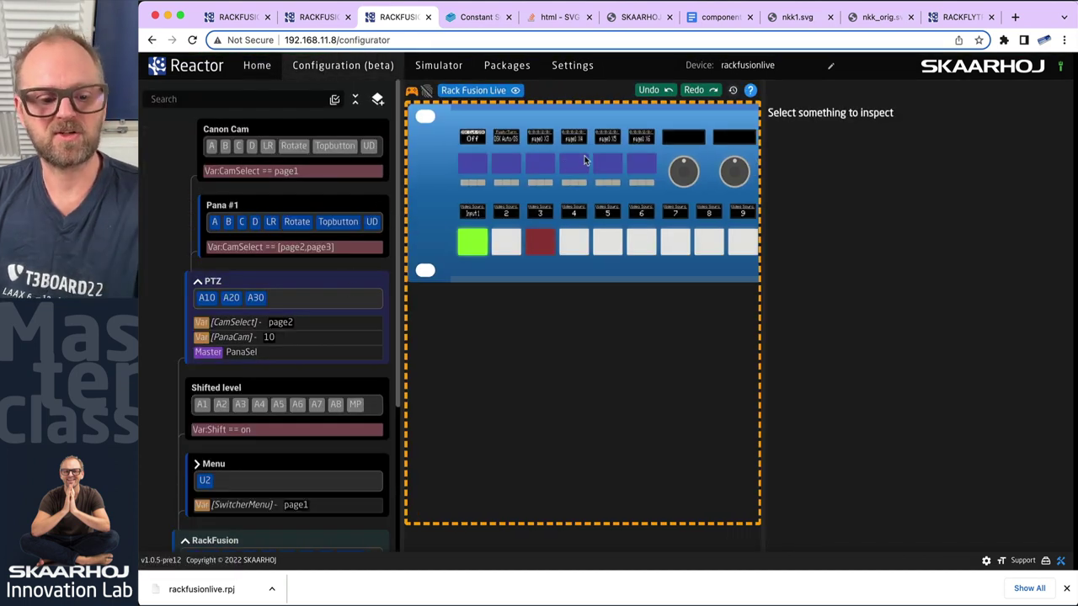
scroll(651, 181, right, 10)
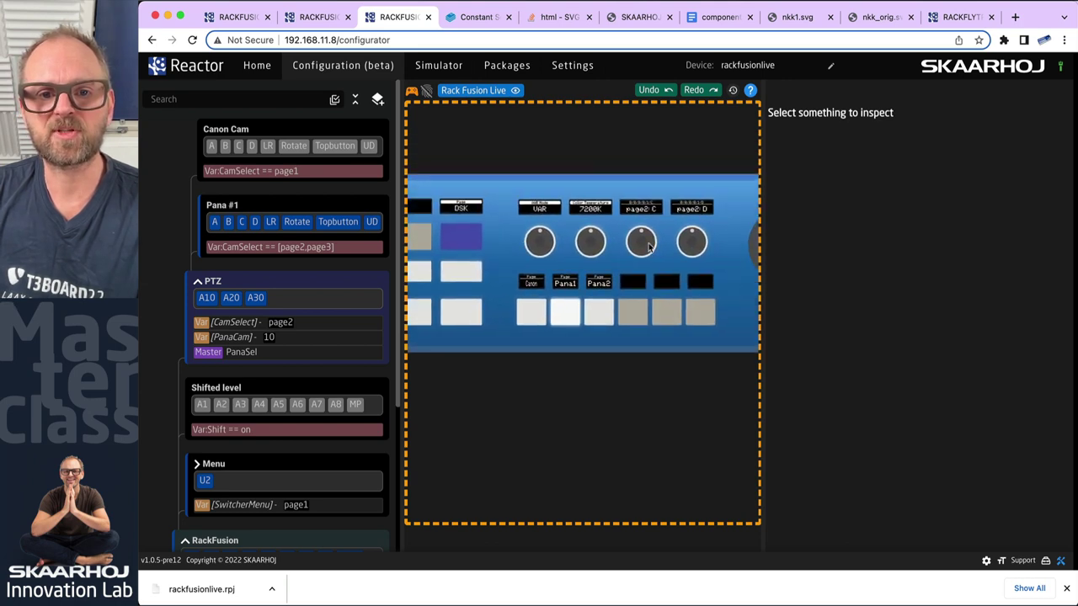
scroll(696, 254, right, 2)
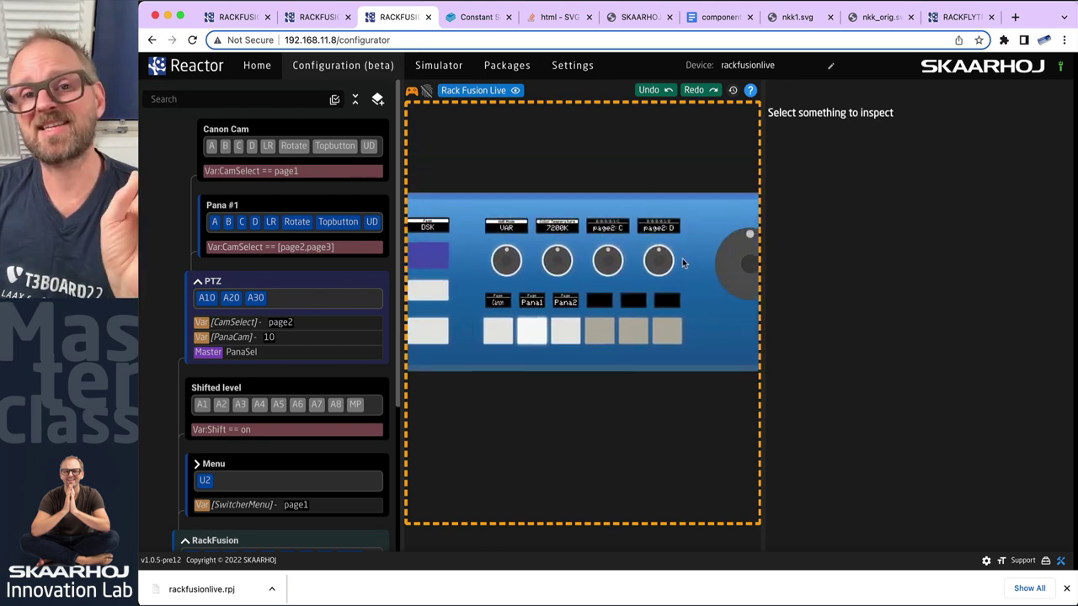